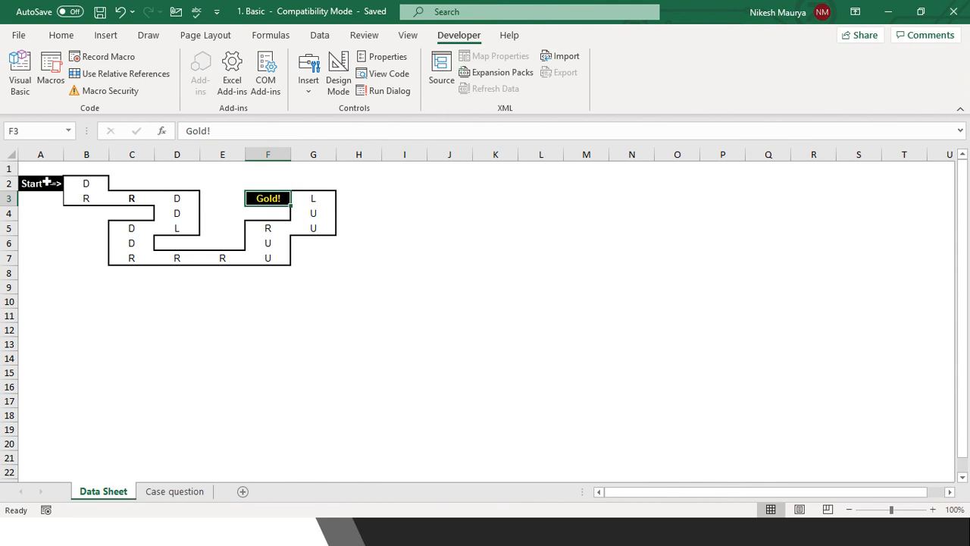
Trace the lettered path cell by cell from the Start cell A2 to the Gold! cell F3, following each direction letter.
{"action": "left_click", "coordinate": [45, 182]}
{"action": "left_click", "coordinate": [267, 198]}
{"action": "left_click", "coordinate": [38, 181]}
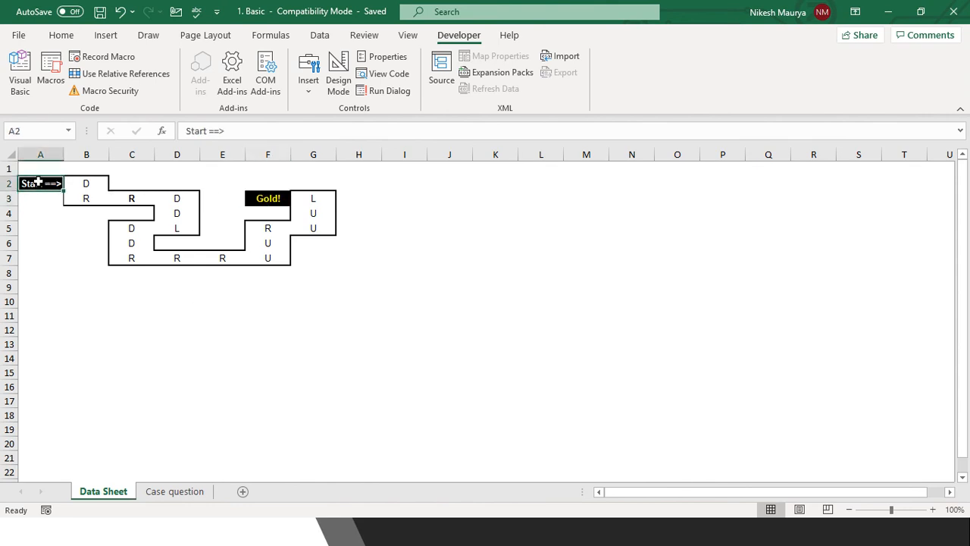
{"action": "key", "text": "Right"}
{"action": "key", "text": "Left"}
{"action": "key", "text": "Right"}
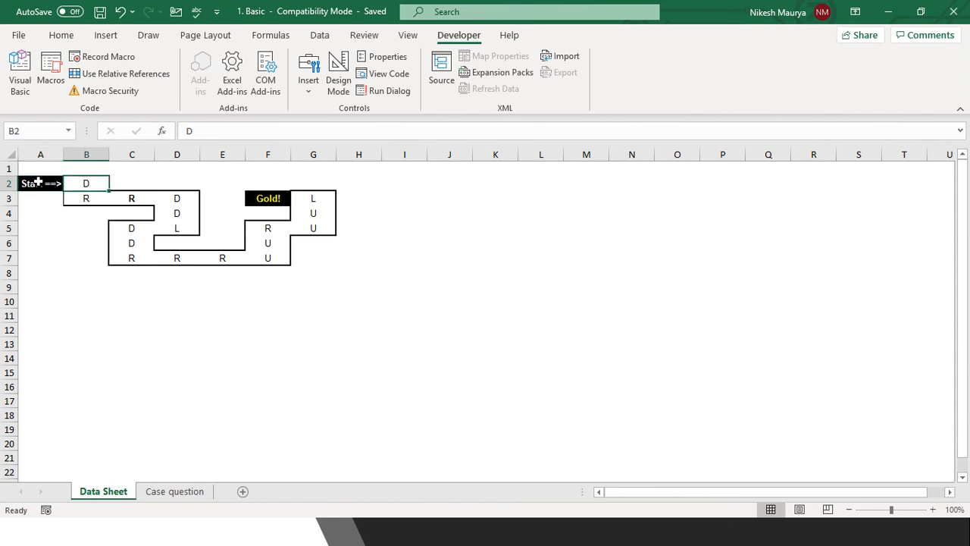
{"action": "key", "text": "Down"}
{"action": "key", "text": "Right"}
{"action": "key", "text": "Right"}
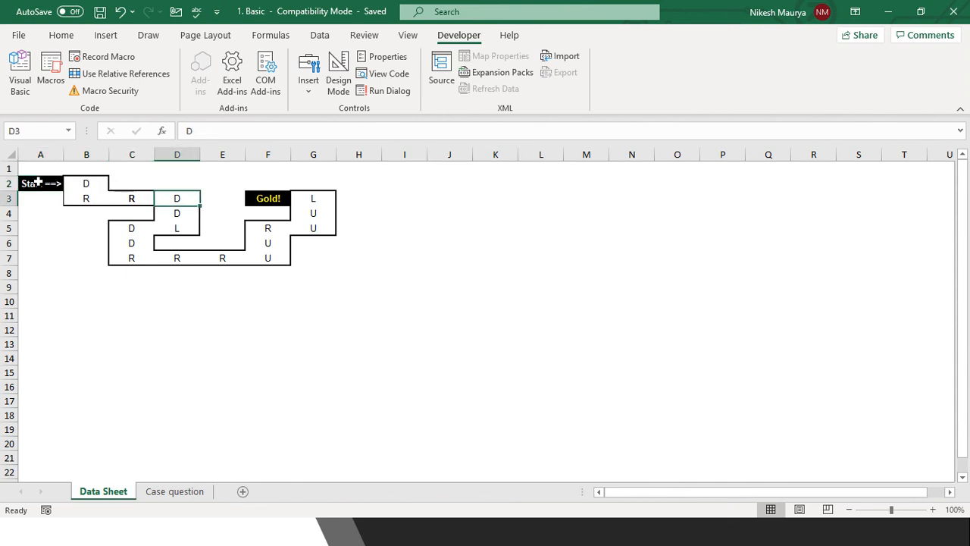
{"action": "key", "text": "Down"}
{"action": "key", "text": "Down"}
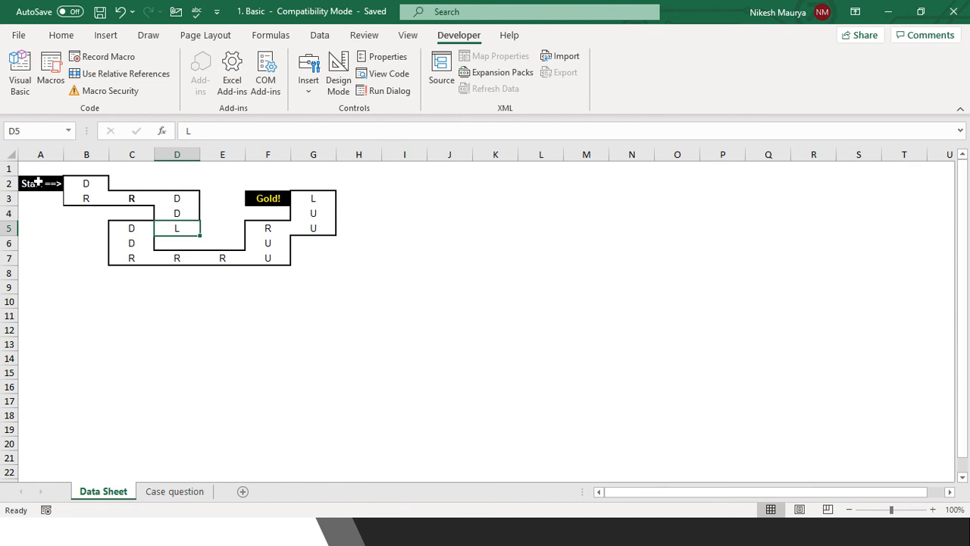
{"action": "key", "text": "Left"}
{"action": "key", "text": "Down"}
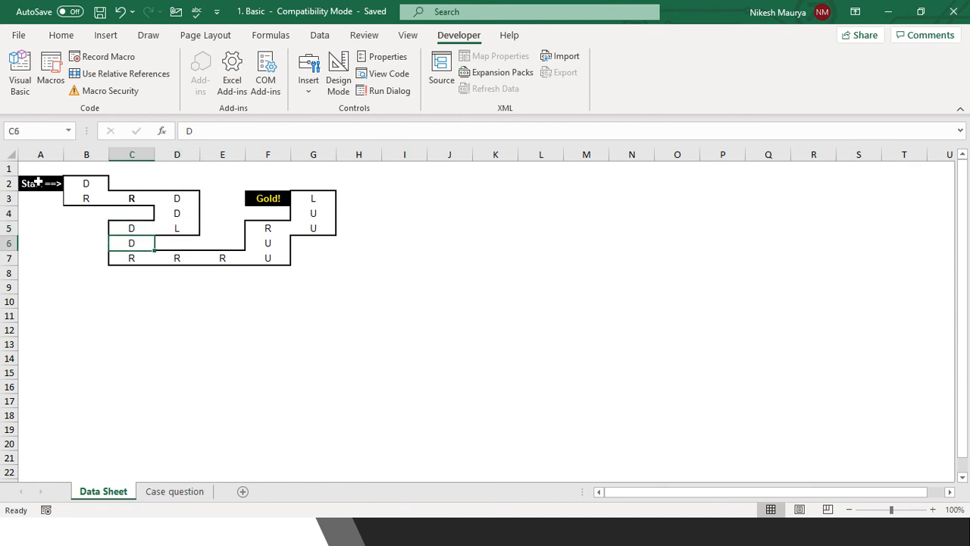
{"action": "key", "text": "Down"}
{"action": "key", "text": "Right"}
{"action": "key", "text": "Right"}
{"action": "key", "text": "Right"}
{"action": "key", "text": "Up"}
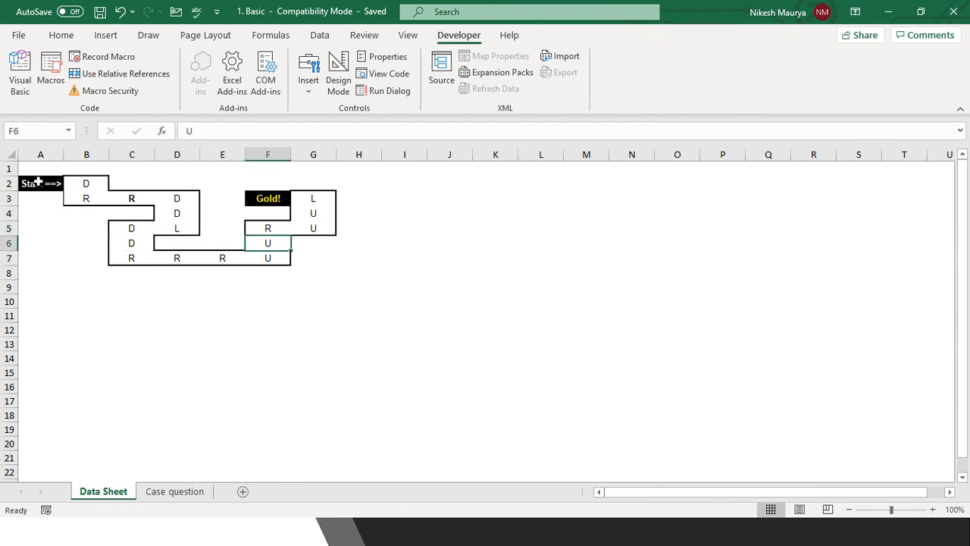
{"action": "key", "text": "Up"}
{"action": "key", "text": "Right"}
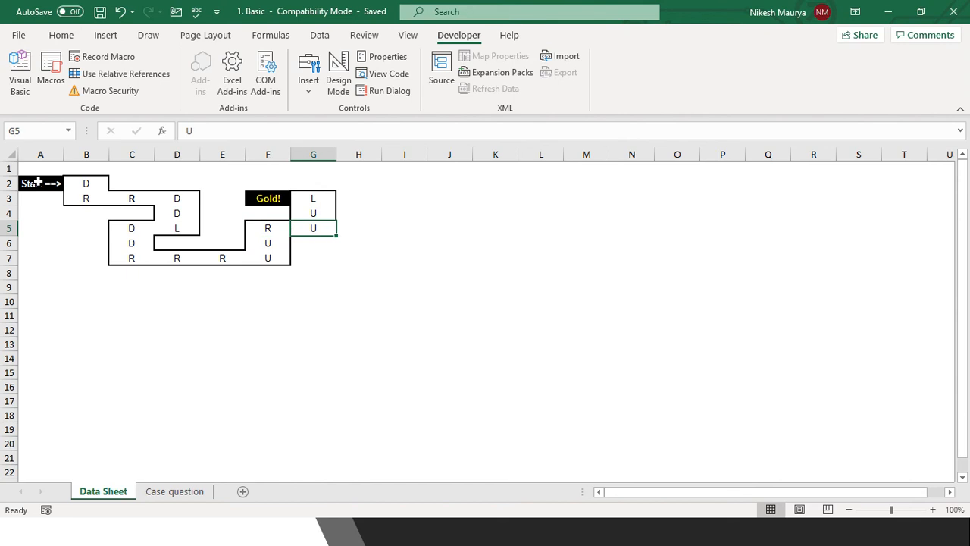
{"action": "key", "text": "Up"}
{"action": "key", "text": "Up"}
{"action": "key", "text": "Left"}
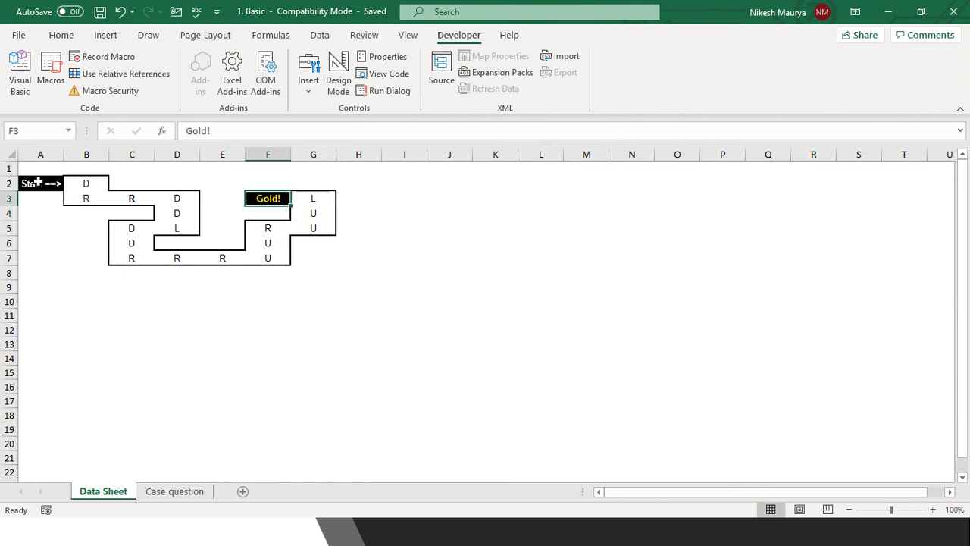
{"action": "left_click", "coordinate": [38, 182]}
{"action": "left_click", "coordinate": [271, 199]}
Examine the active and inactive add-ins listed in the program options, leaving the settings unchanged.
{"action": "left_click", "coordinate": [61, 35]}
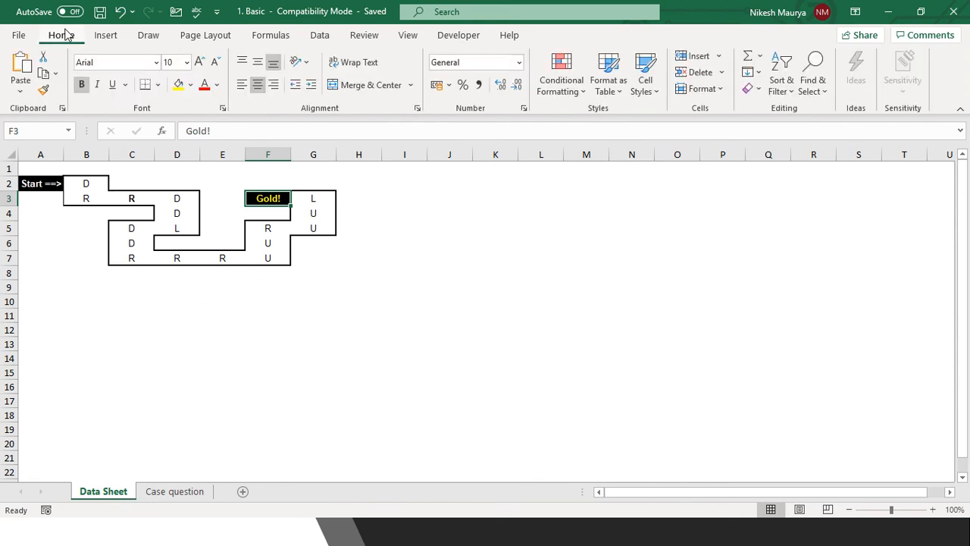
{"action": "left_click", "coordinate": [460, 36]}
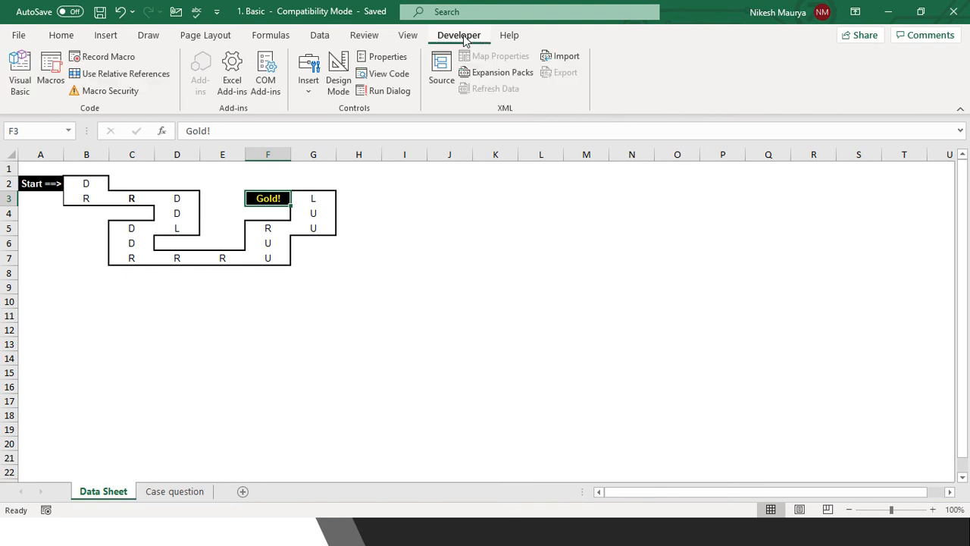
{"action": "left_click", "coordinate": [18, 35]}
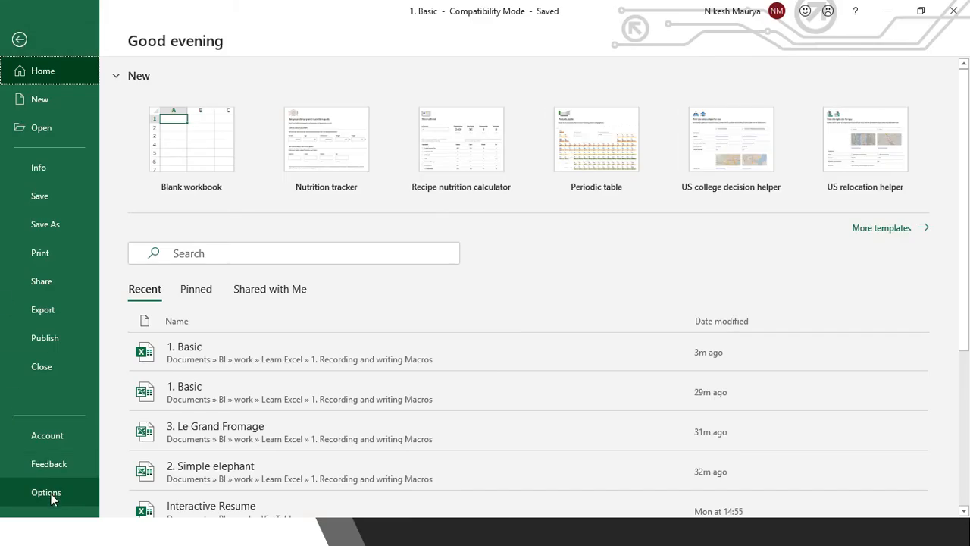
{"action": "left_click", "coordinate": [25, 43]}
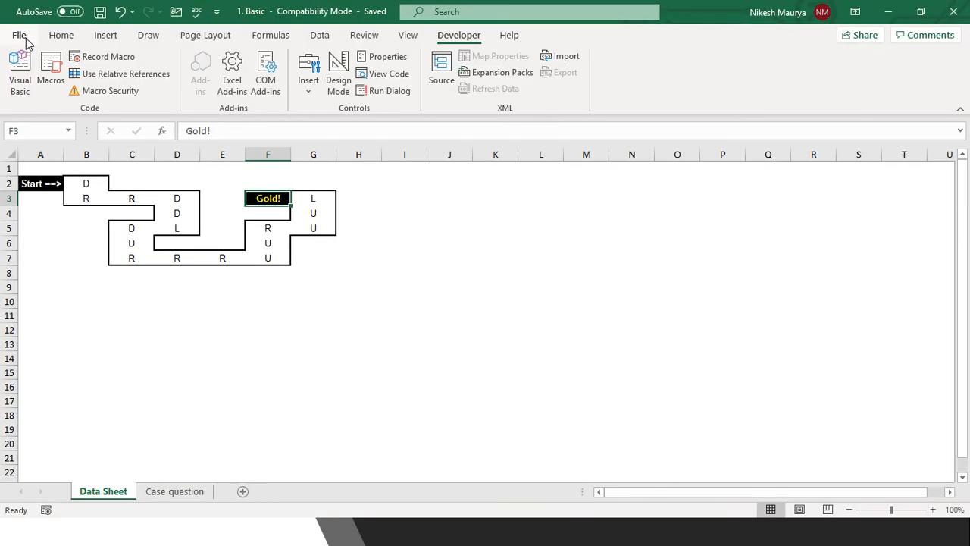
{"action": "left_click", "coordinate": [23, 38]}
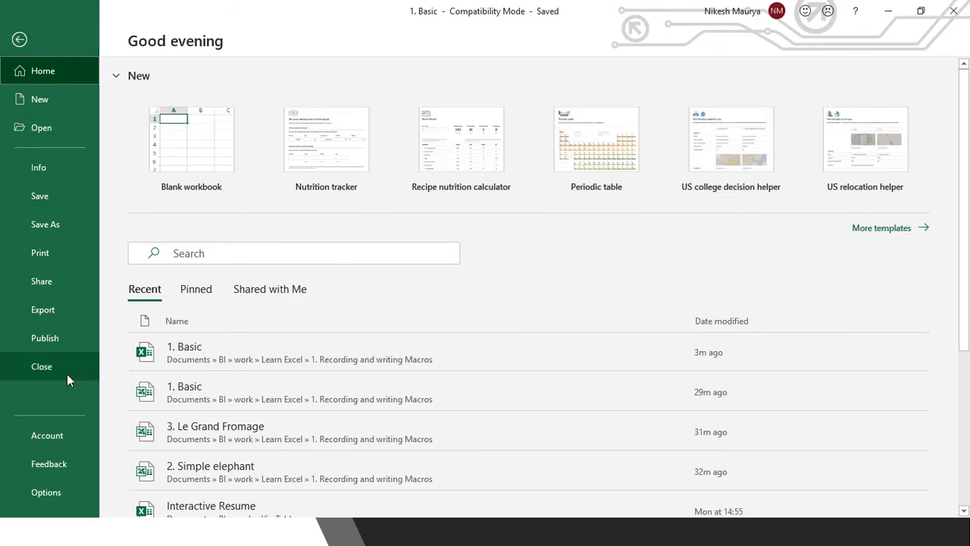
{"action": "left_click", "coordinate": [46, 493]}
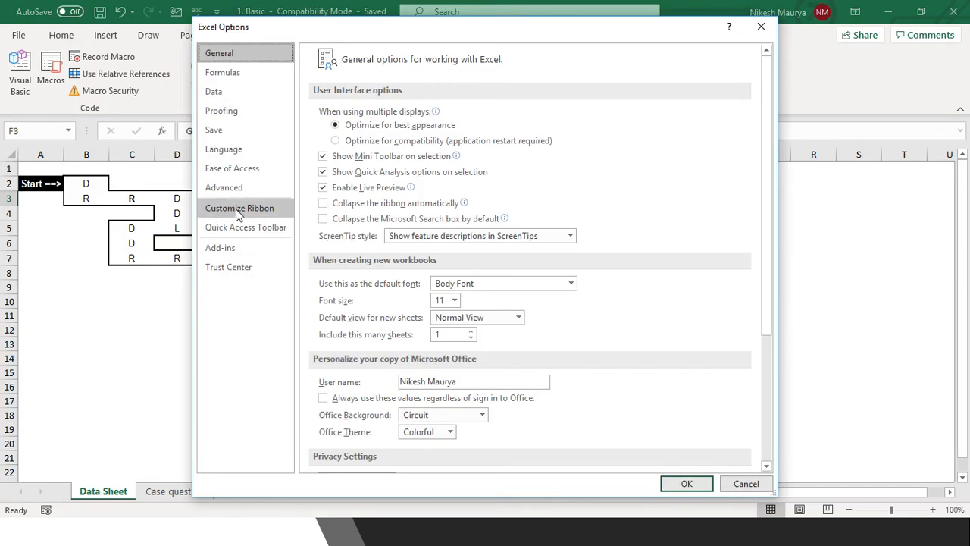
{"action": "left_click", "coordinate": [224, 249]}
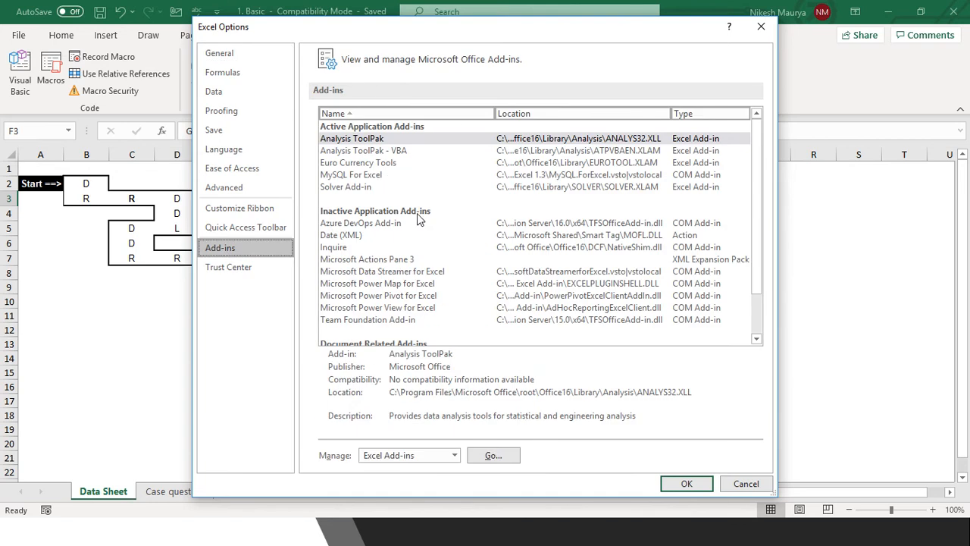
{"action": "scroll", "coordinate": [411, 272], "scroll_direction": "down", "scroll_amount": 2}
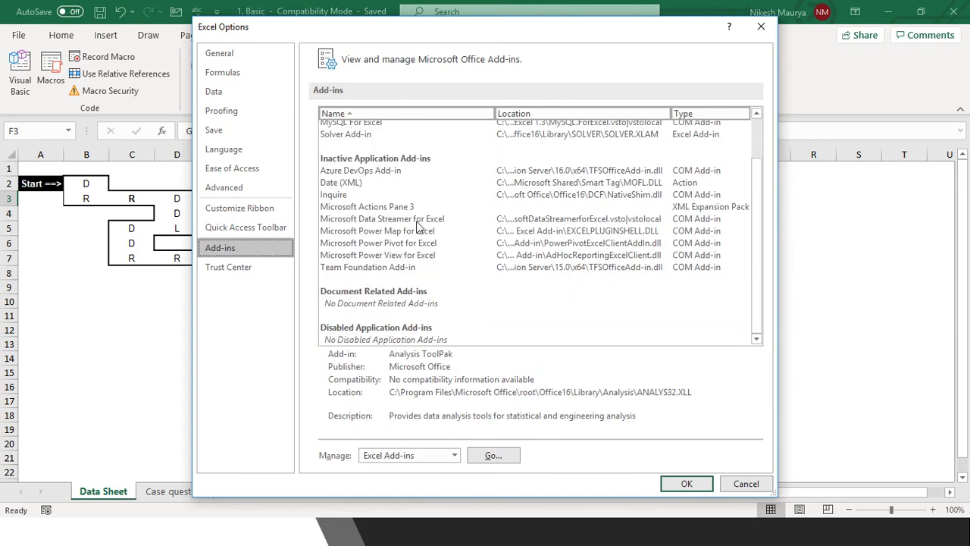
{"action": "scroll", "coordinate": [489, 220], "scroll_direction": "up", "scroll_amount": 2}
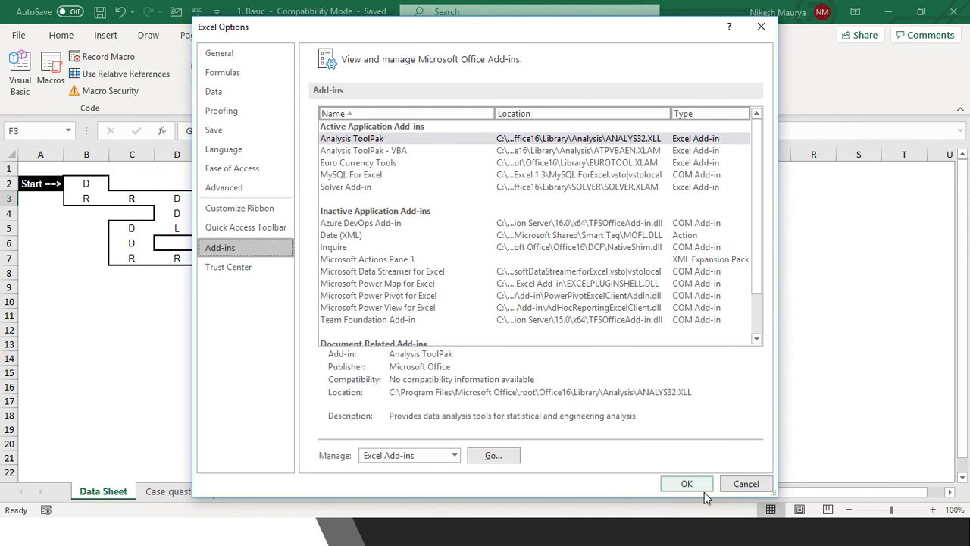
{"action": "left_click", "coordinate": [745, 484]}
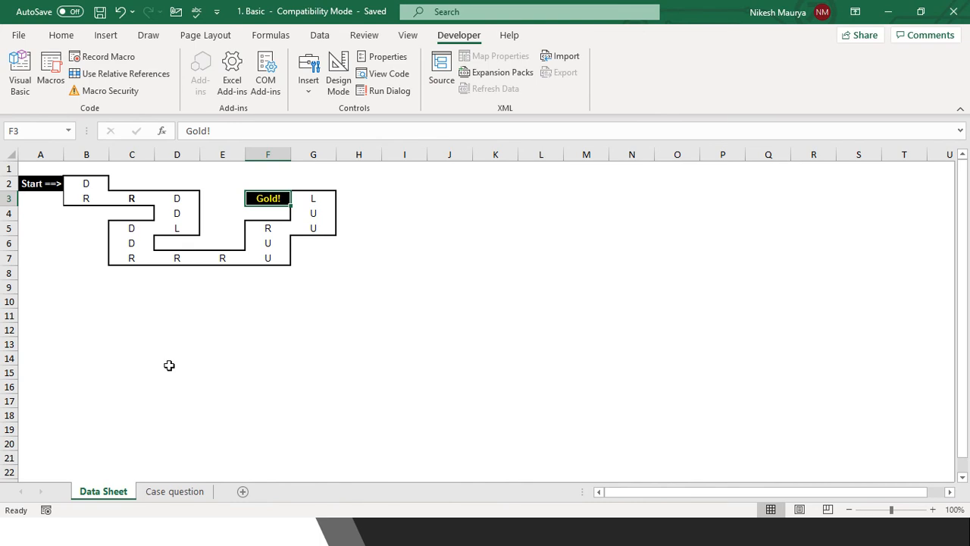
Check the list of macros available in all open workbooks and close it.
{"action": "left_click", "coordinate": [49, 72]}
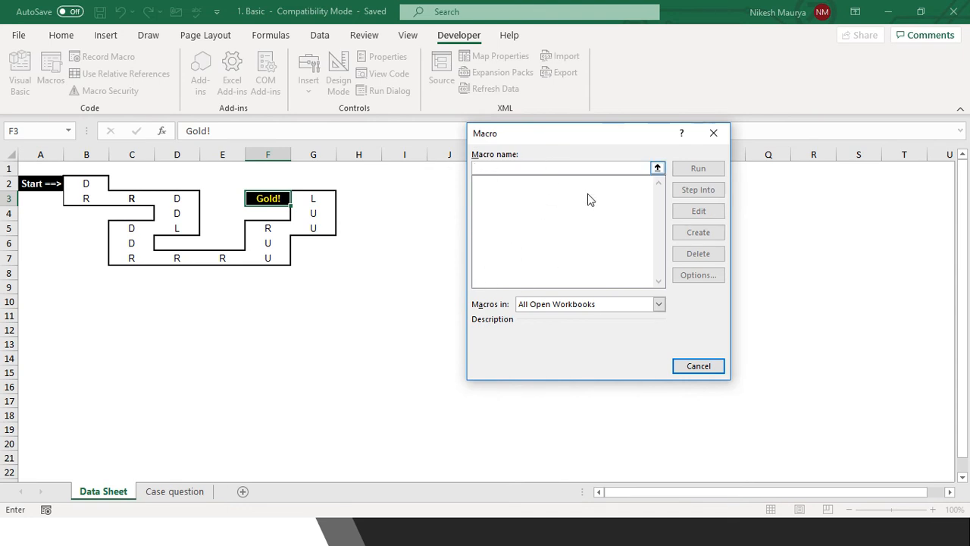
{"action": "left_click", "coordinate": [704, 371]}
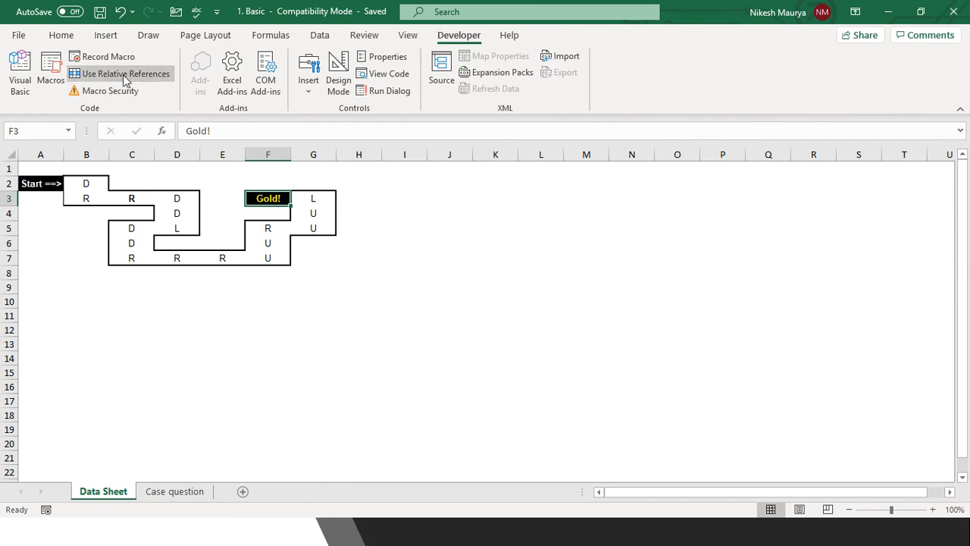
{"action": "left_click", "coordinate": [158, 343]}
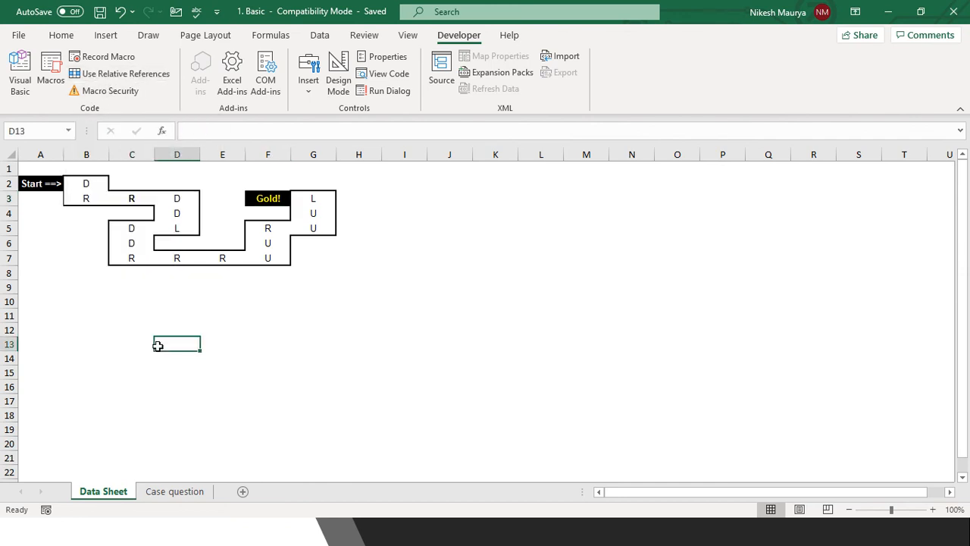
{"action": "left_click", "coordinate": [144, 304]}
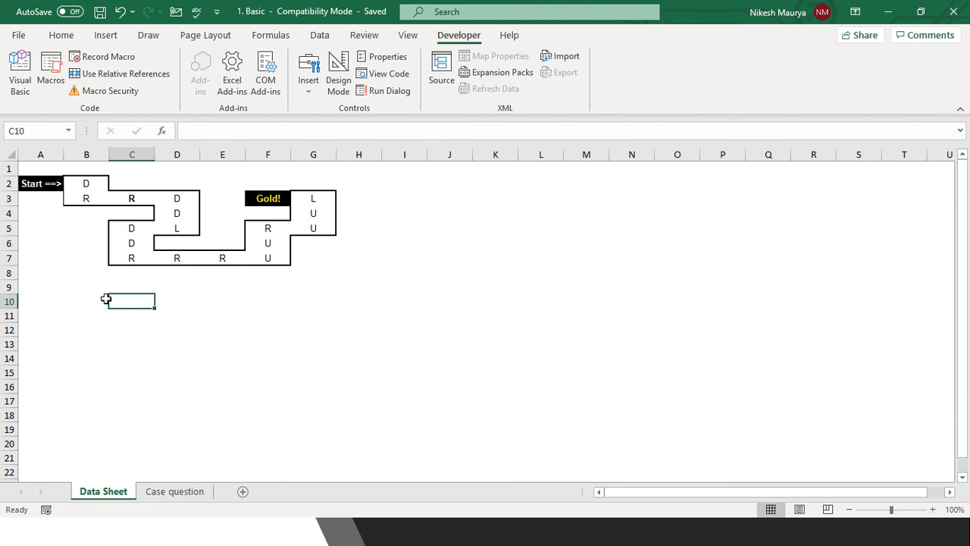
{"action": "left_click", "coordinate": [106, 64]}
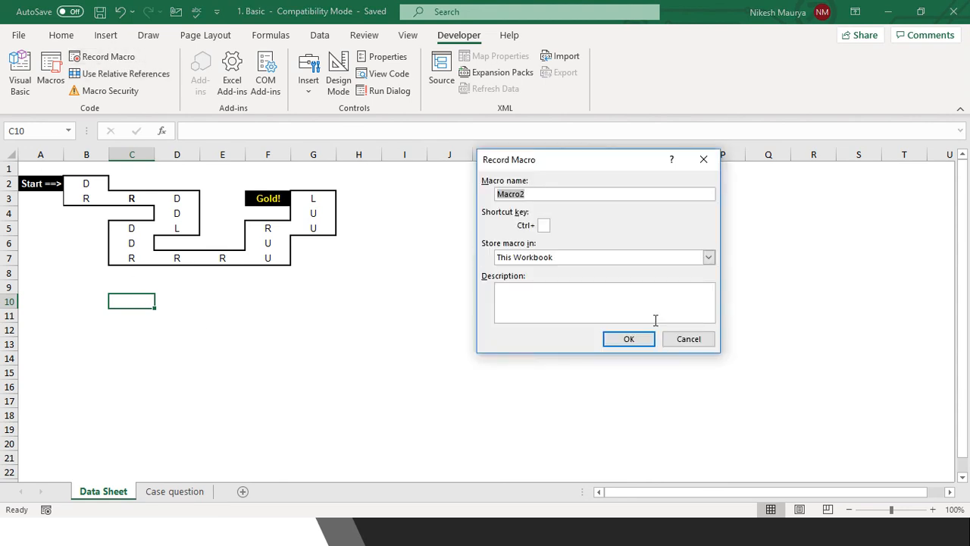
{"action": "left_click", "coordinate": [686, 339]}
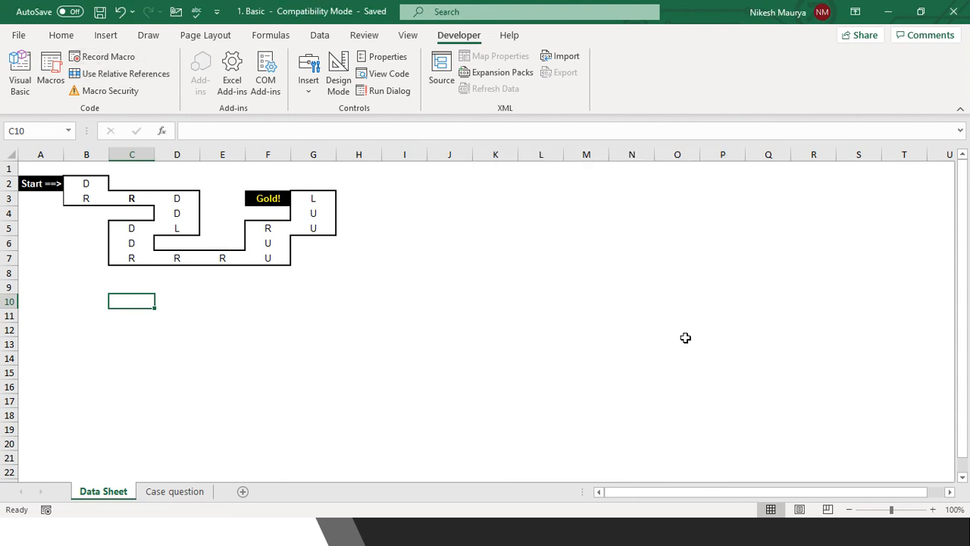
Set up a new macro recording from the Start cell A2, named Right, with the shortcut Ctrl+Shift+D.
{"action": "left_click", "coordinate": [44, 184]}
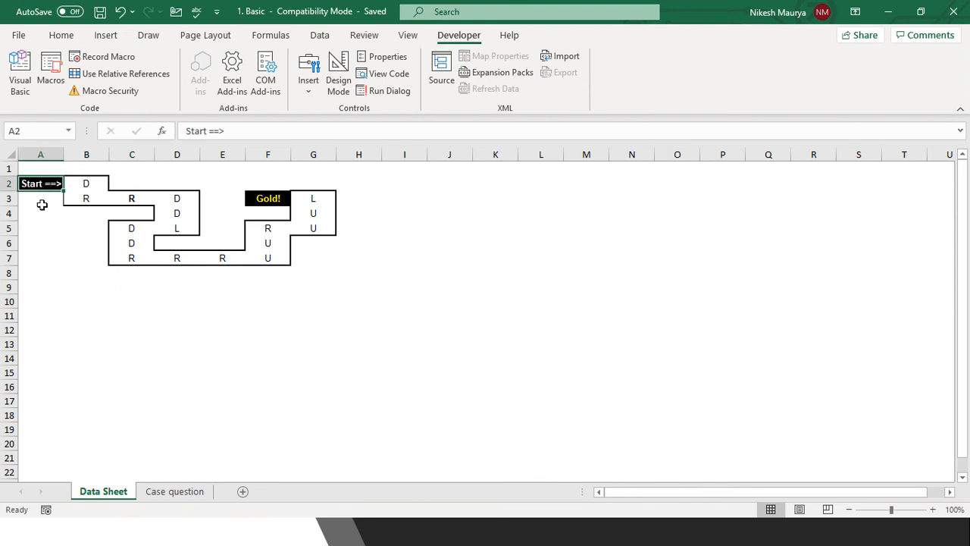
{"action": "left_click", "coordinate": [113, 59]}
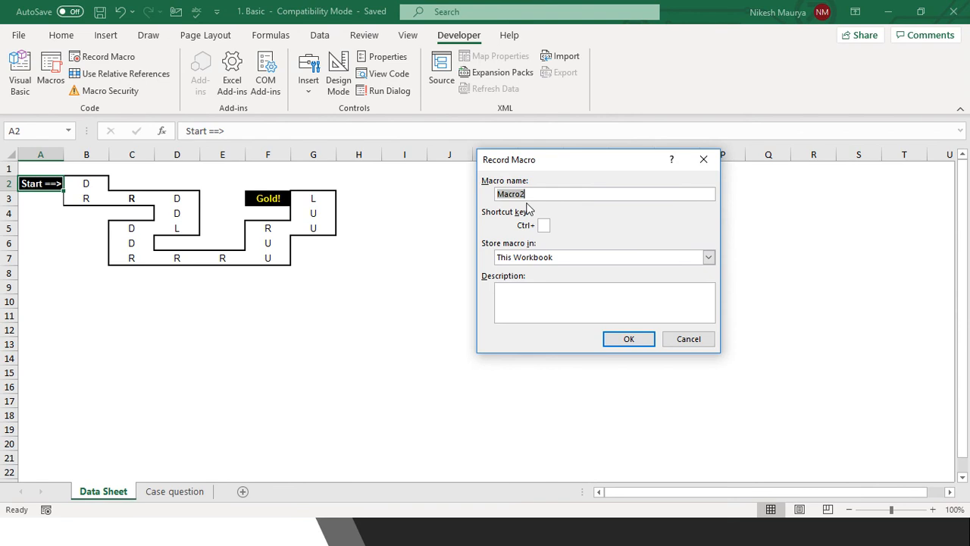
{"action": "type", "text": "Right"}
{"action": "left_click", "coordinate": [543, 225]}
{"action": "type", "text": "R"}
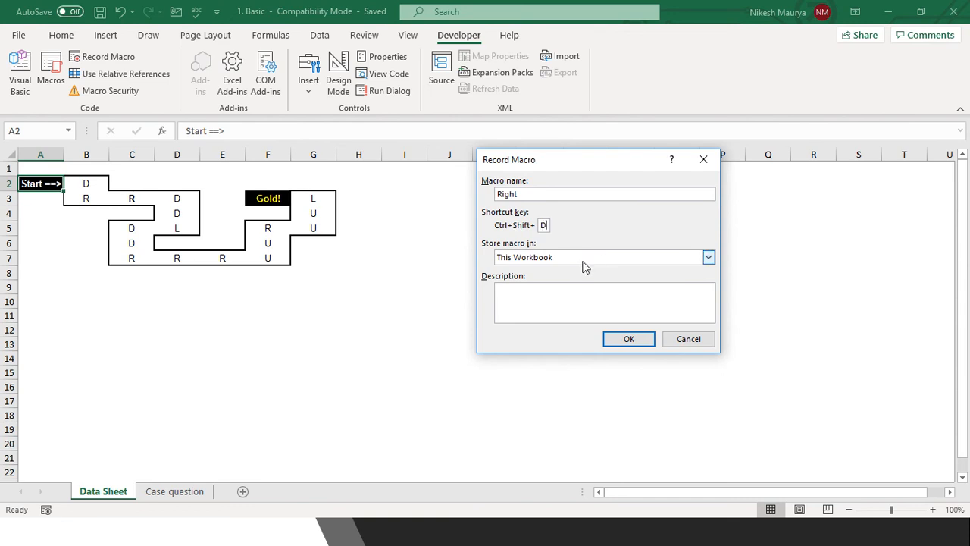
Describe the macro as "to move right", store it in This Workbook and start recording.
{"action": "left_click", "coordinate": [541, 298]}
{"action": "type", "text": "to mo"}
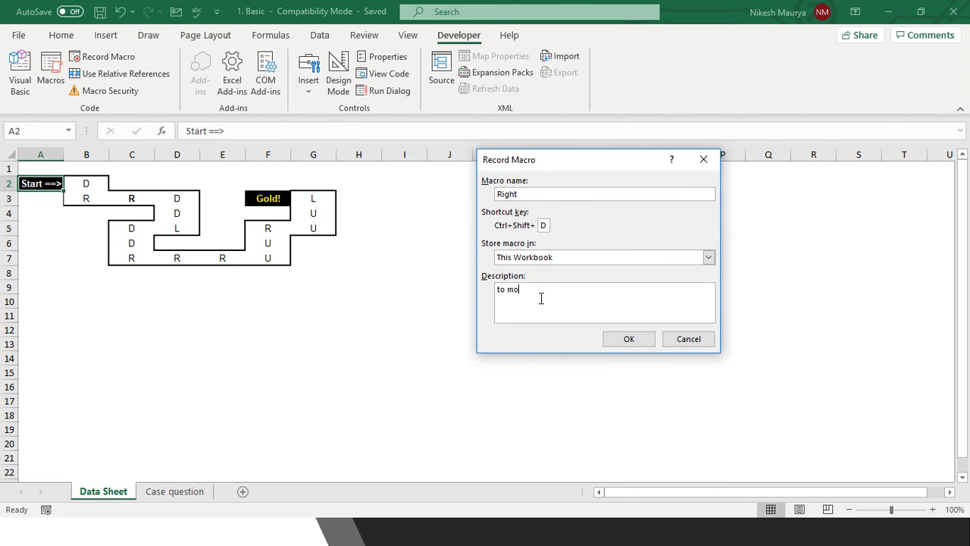
{"action": "type", "text": "ve right"}
{"action": "left_click", "coordinate": [576, 261]}
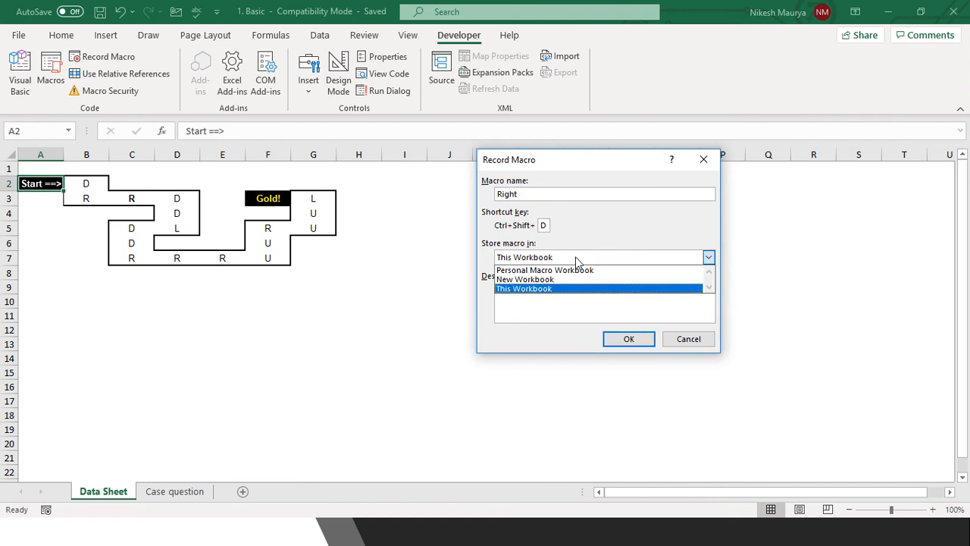
{"action": "left_click", "coordinate": [535, 288]}
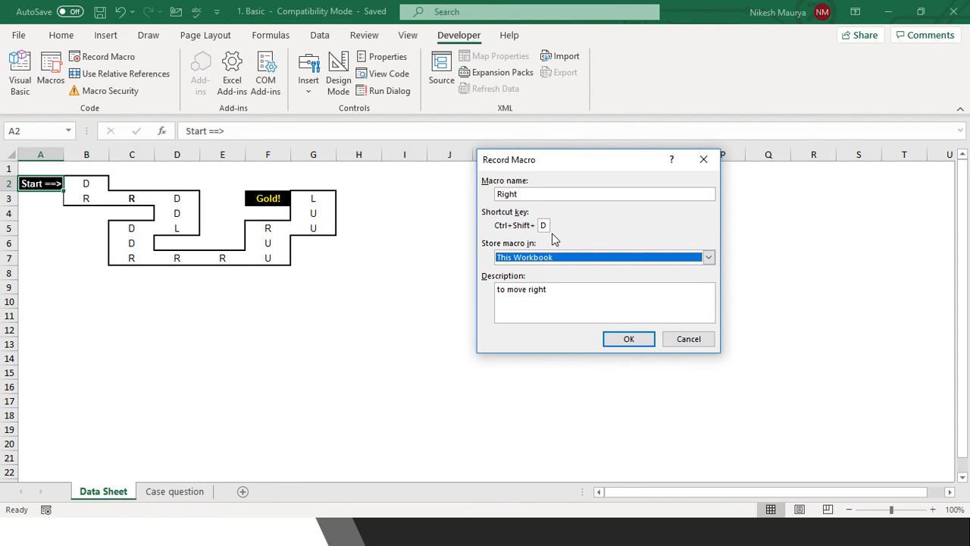
{"action": "left_click", "coordinate": [626, 338]}
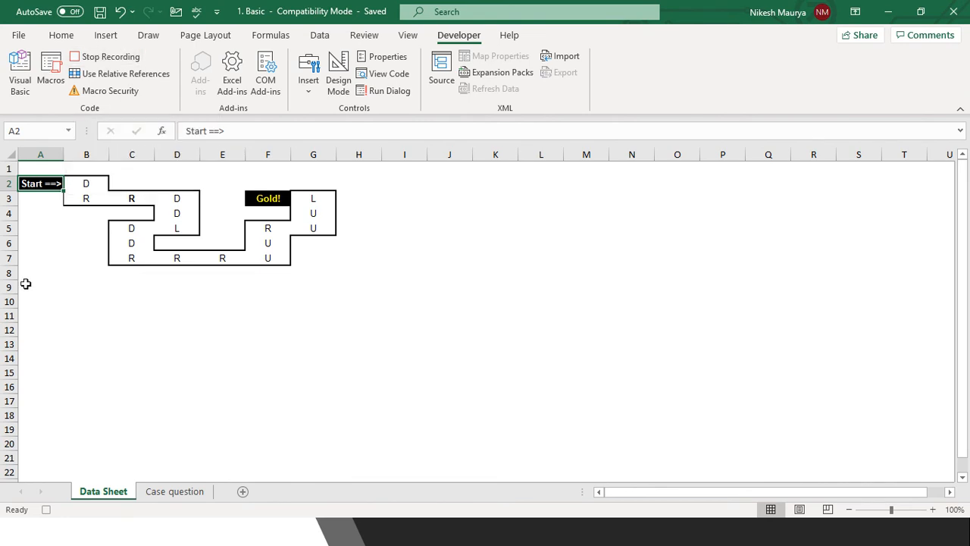
Record moving the selection one cell right from A2 to B2 and stop the macro recording.
{"action": "key", "text": "Right"}
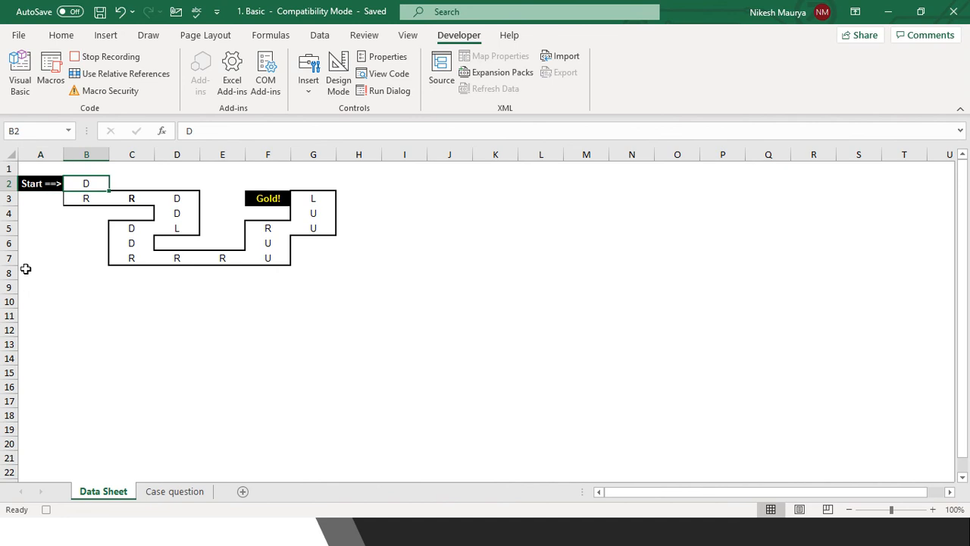
{"action": "left_click", "coordinate": [115, 58]}
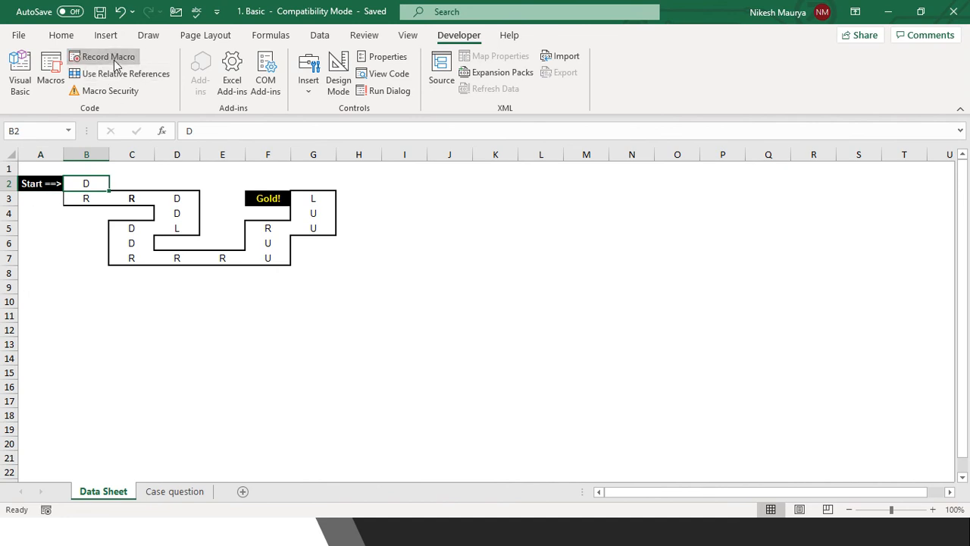
Return to the Start cell A2 and test the move right to B2.
{"action": "left_click", "coordinate": [44, 190]}
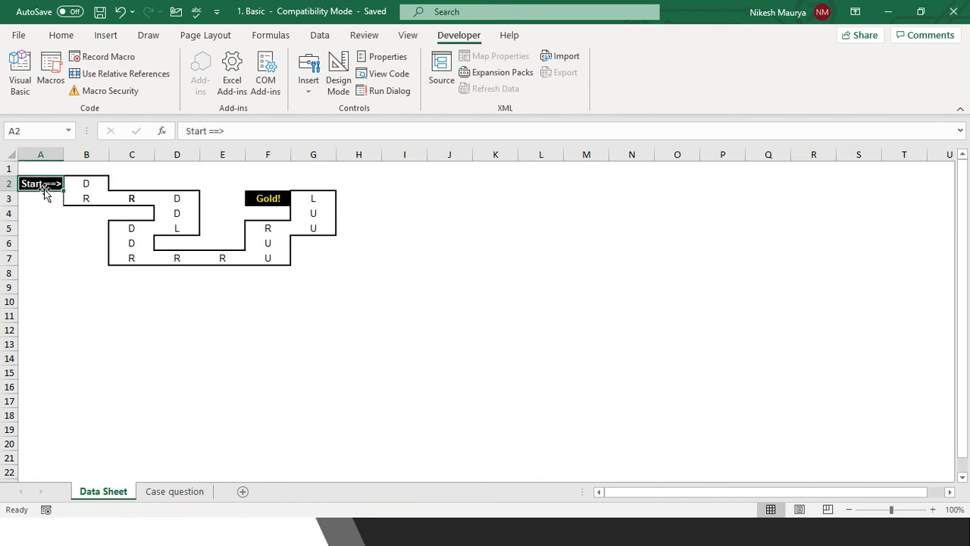
{"action": "key", "text": "Right"}
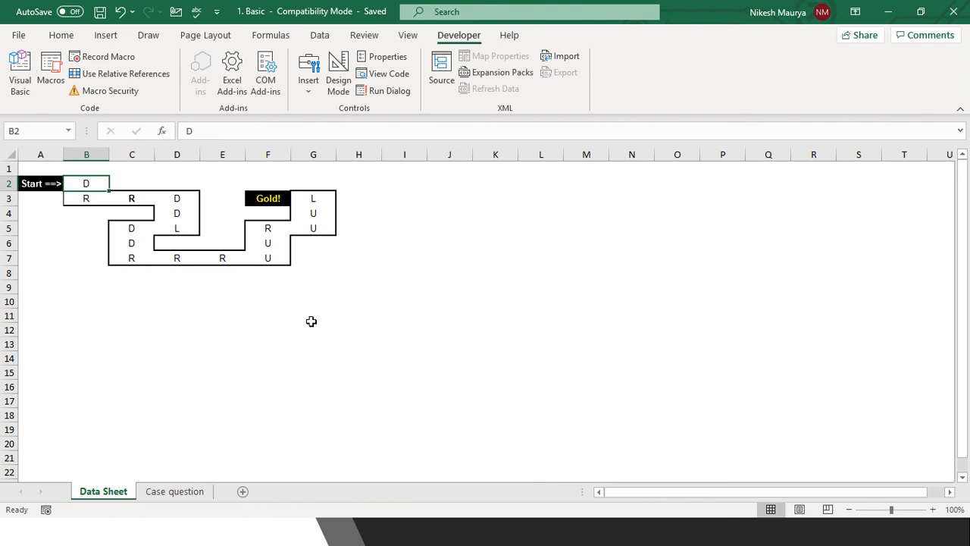
Test the Right macro from cells J7, J6 and L10, with a move right from the Start cell A2 in between.
{"action": "left_click", "coordinate": [460, 261]}
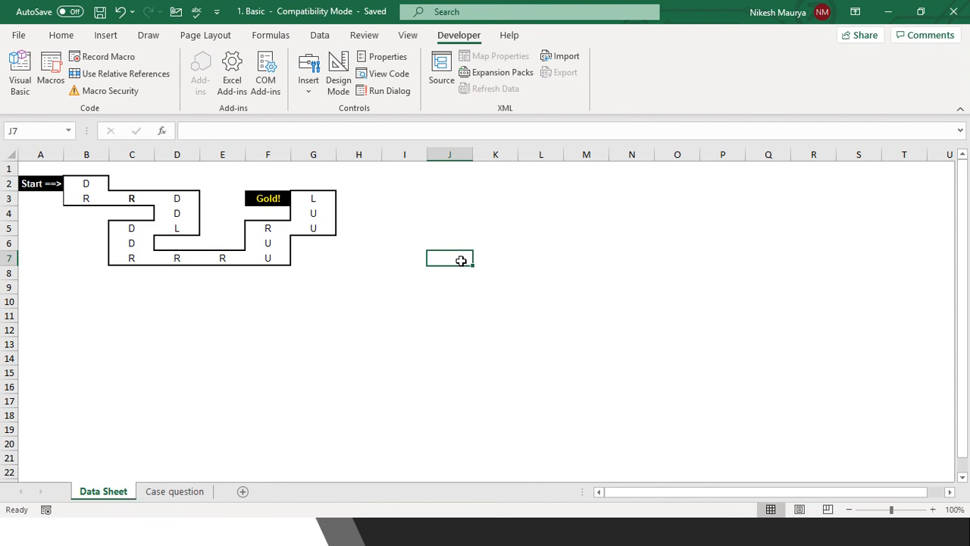
{"action": "key", "text": "ctrl+q"}
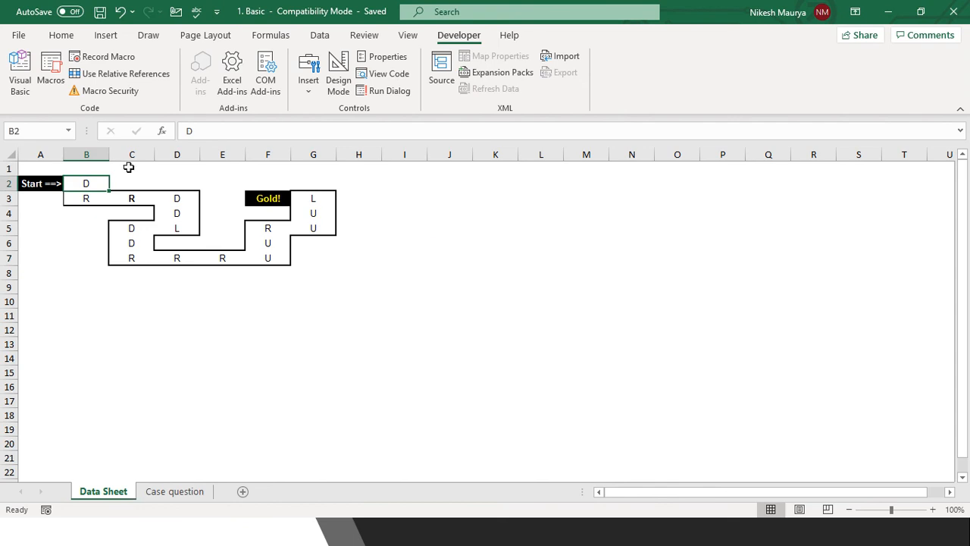
{"action": "left_click", "coordinate": [35, 188]}
{"action": "key", "text": "Right"}
{"action": "left_click", "coordinate": [470, 249]}
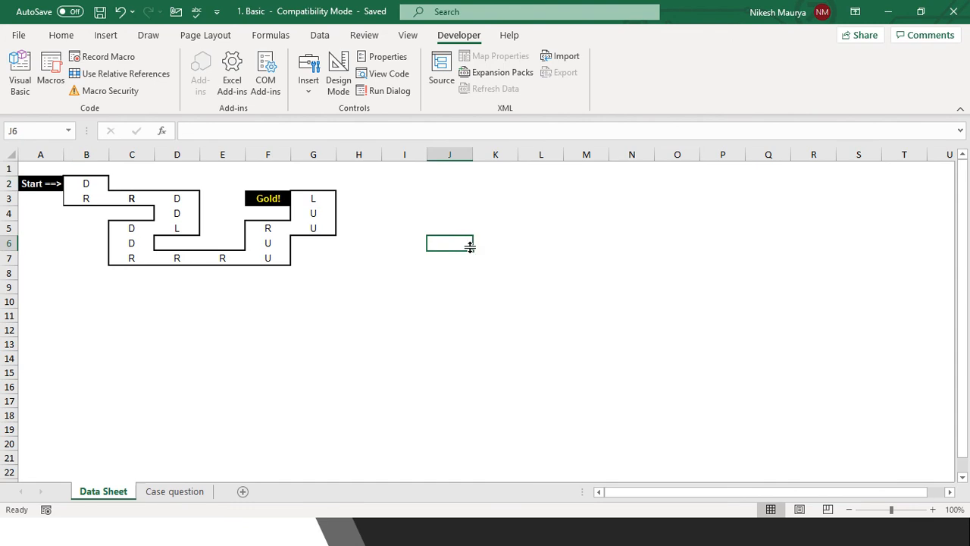
{"action": "key", "text": "ctrl+shift+m"}
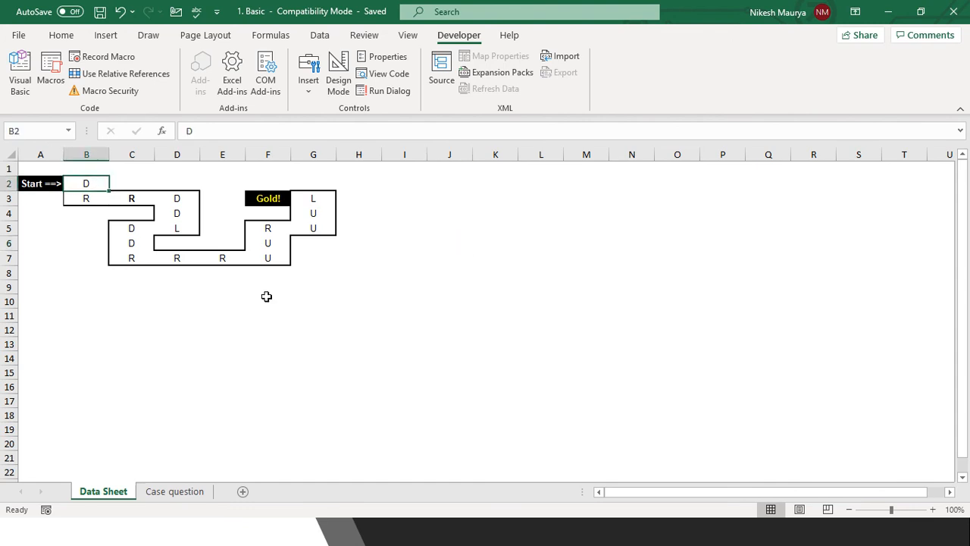
{"action": "left_click", "coordinate": [416, 271]}
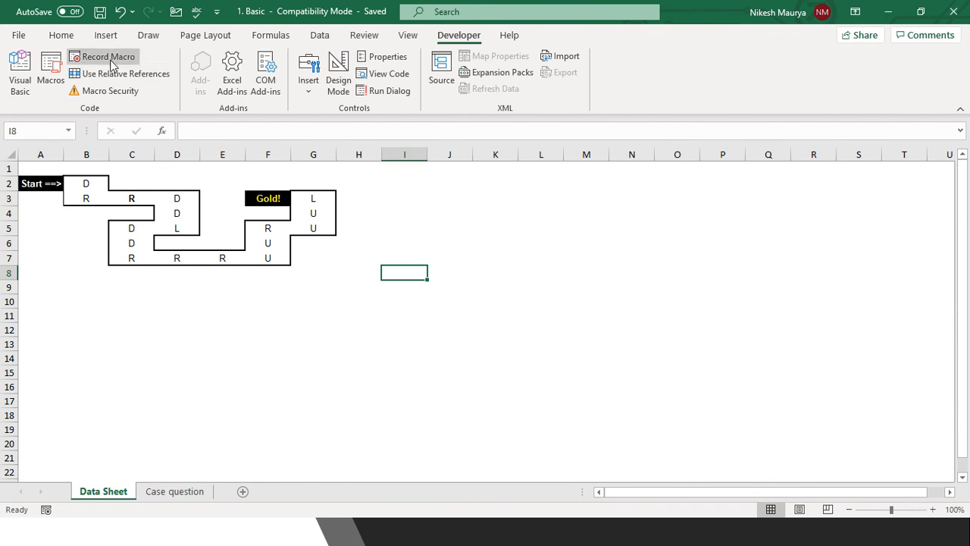
{"action": "left_click", "coordinate": [538, 300]}
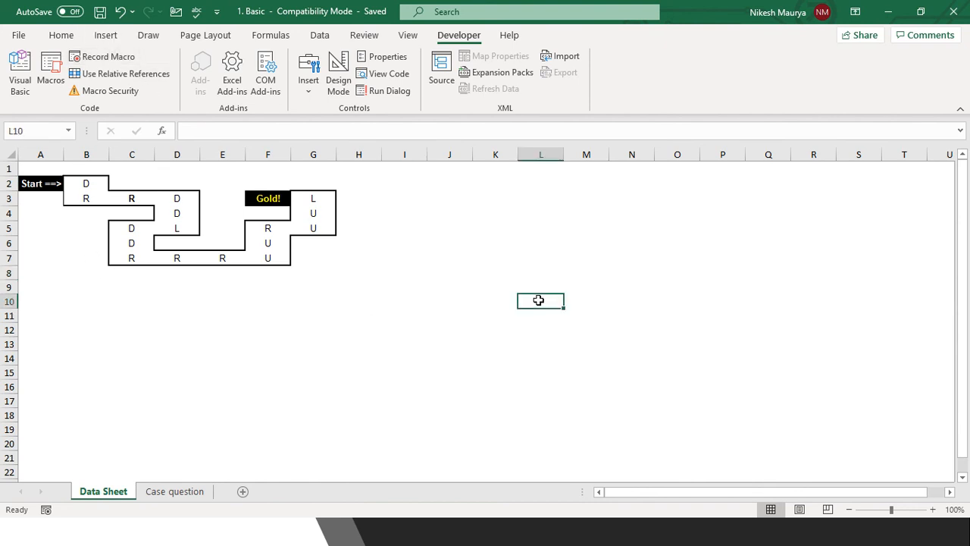
{"action": "key", "text": "ctrl+shift+g"}
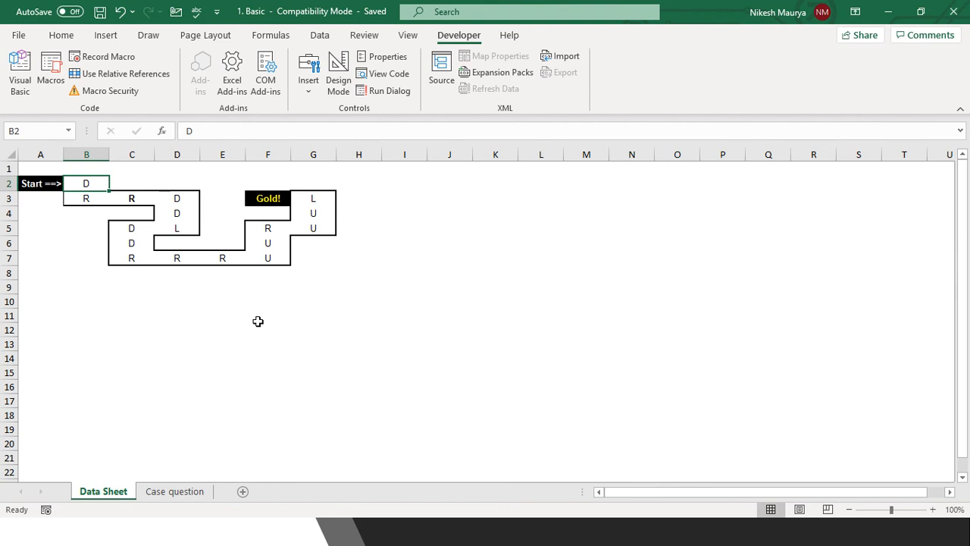
Select the Start cell A2, move the selection by hand to B2 and B3, and return to A2.
{"action": "left_click", "coordinate": [56, 247]}
{"action": "left_click", "coordinate": [31, 184]}
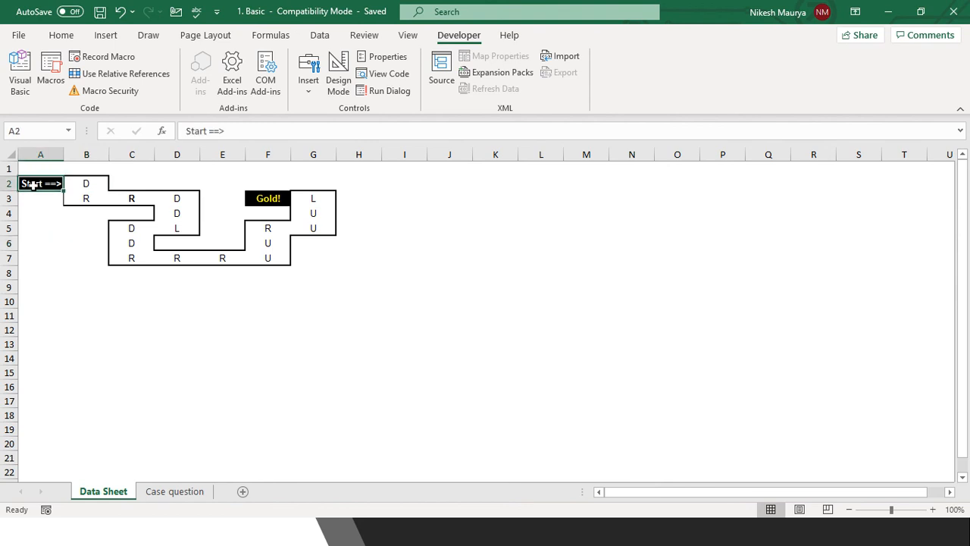
{"action": "key", "text": "Right"}
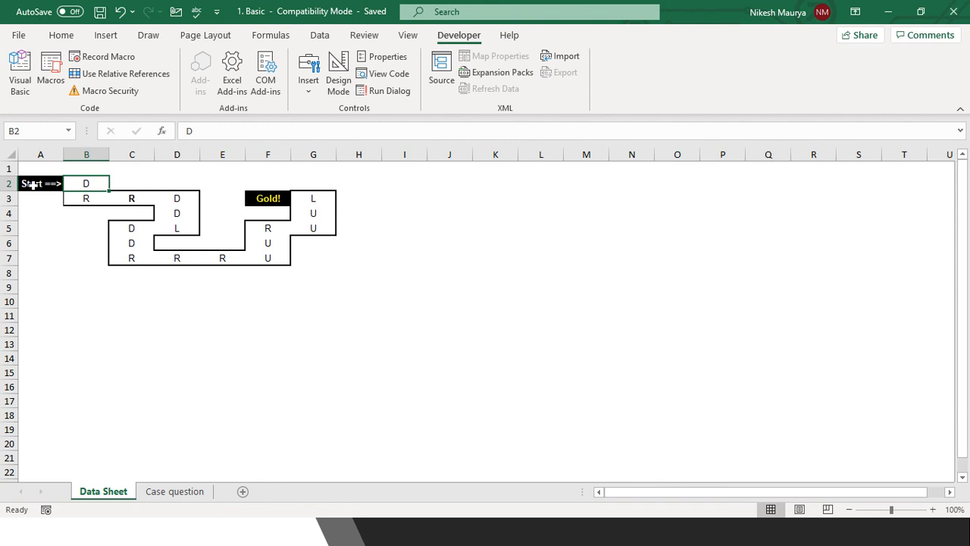
{"action": "key", "text": "Down"}
{"action": "key", "text": "Up"}
{"action": "key", "text": "Down"}
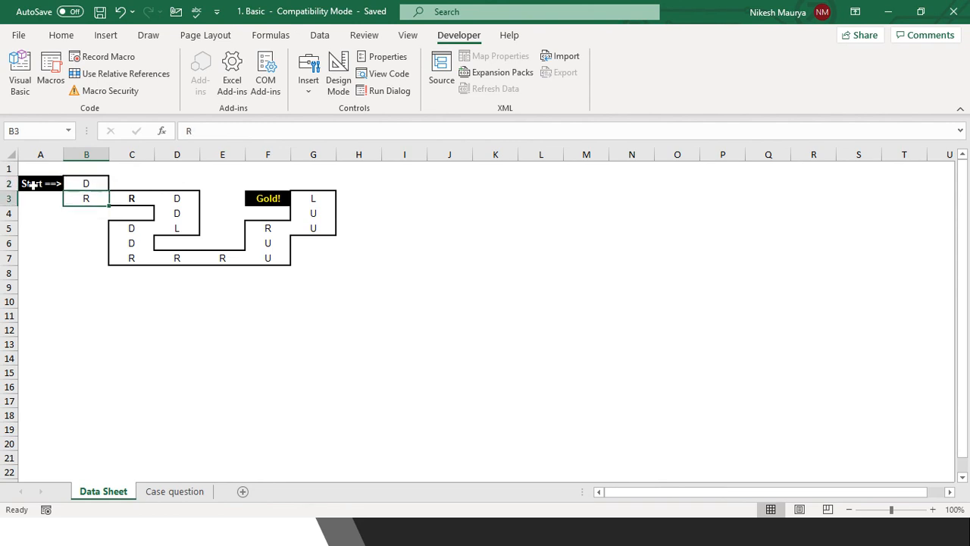
{"action": "key", "text": "Up"}
{"action": "key", "text": "Left"}
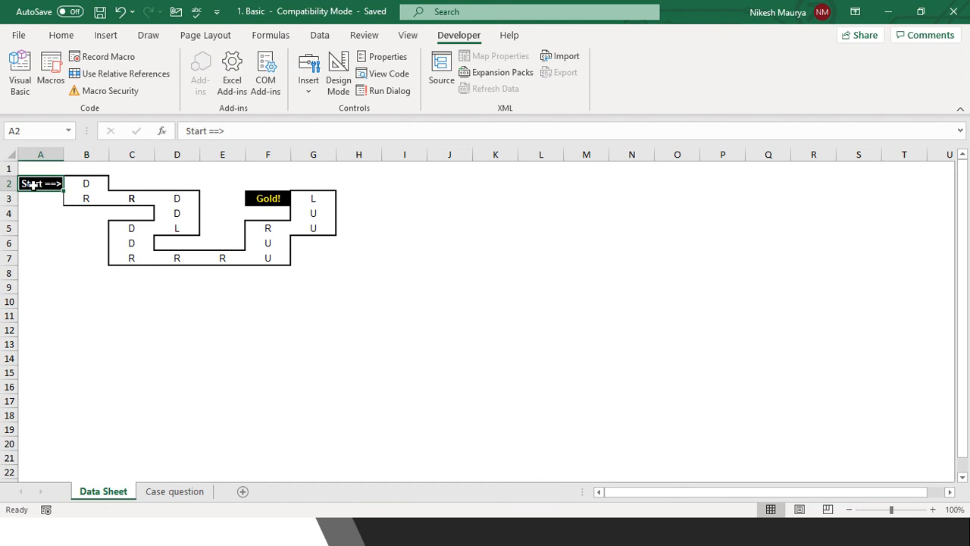
Move the selection by hand from the Start cell along the lettered path to C7.
{"action": "key", "text": "Right"}
{"action": "key", "text": "Down"}
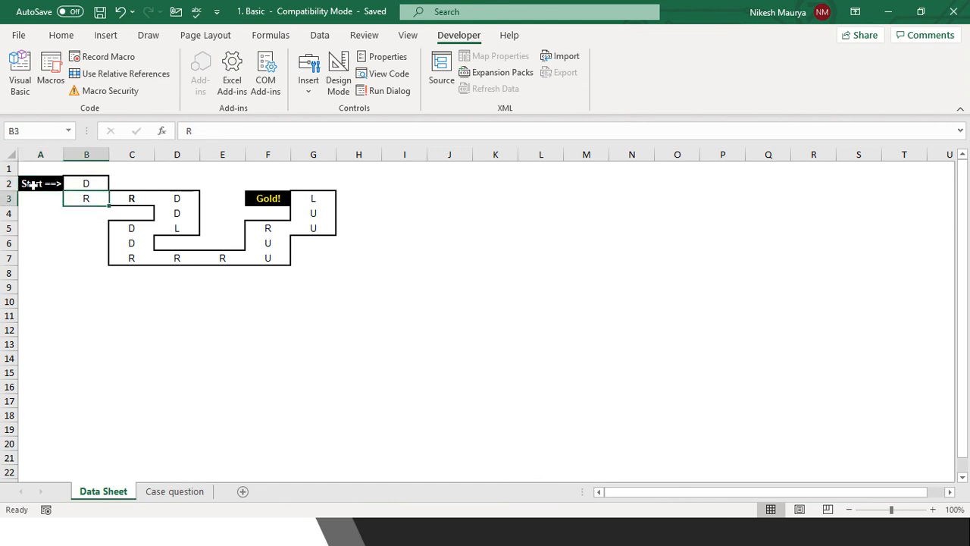
{"action": "key", "text": "Right"}
{"action": "key", "text": "Right"}
{"action": "key", "text": "Down"}
{"action": "key", "text": "Down"}
{"action": "key", "text": "Left"}
{"action": "key", "text": "Down"}
{"action": "key", "text": "Down"}
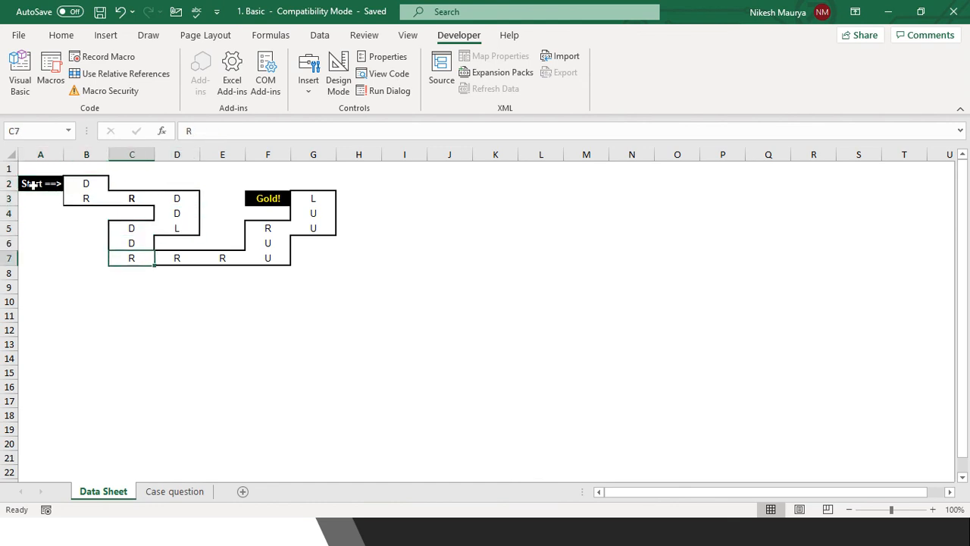
Move the selection by hand from C7 along the rest of the path towards the Gold! cell, ending at E3.
{"action": "key", "text": "Right"}
{"action": "key", "text": "Right"}
{"action": "key", "text": "Right"}
{"action": "key", "text": "Up"}
{"action": "key", "text": "Right"}
{"action": "key", "text": "Right"}
{"action": "key", "text": "Up"}
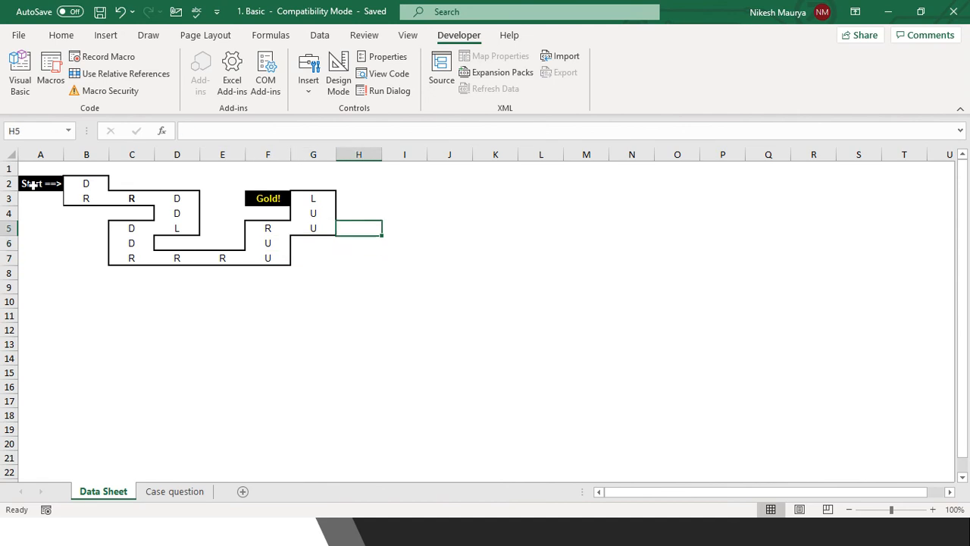
{"action": "key", "text": "Up"}
{"action": "key", "text": "Left"}
{"action": "key", "text": "Up"}
{"action": "key", "text": "Left"}
{"action": "key", "text": "Left"}
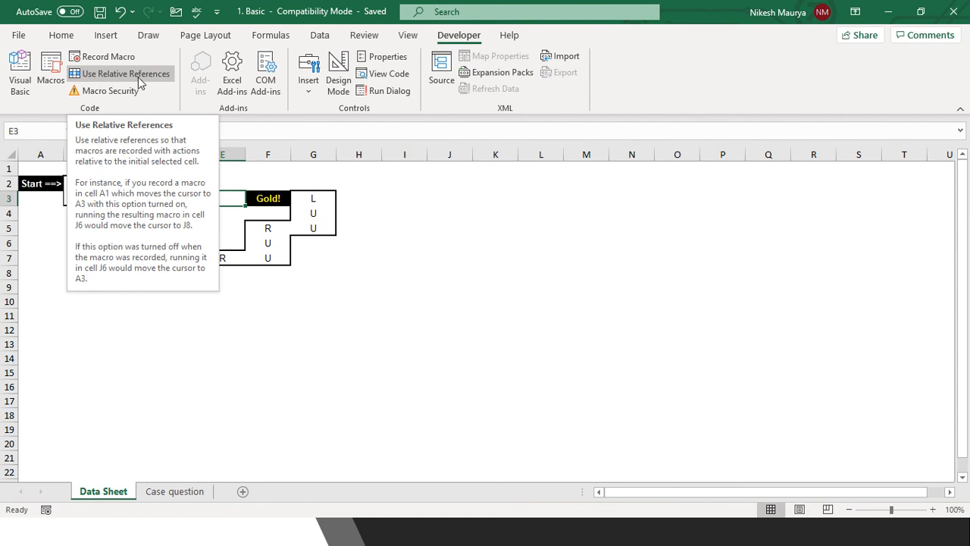
Select cell K12 and run the Right macro from there.
{"action": "left_click", "coordinate": [76, 400]}
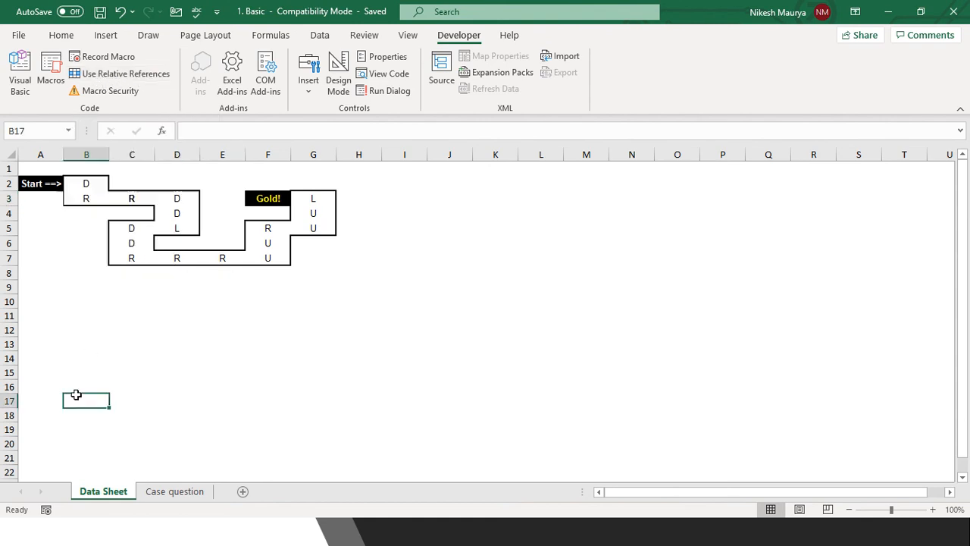
{"action": "left_click", "coordinate": [513, 324]}
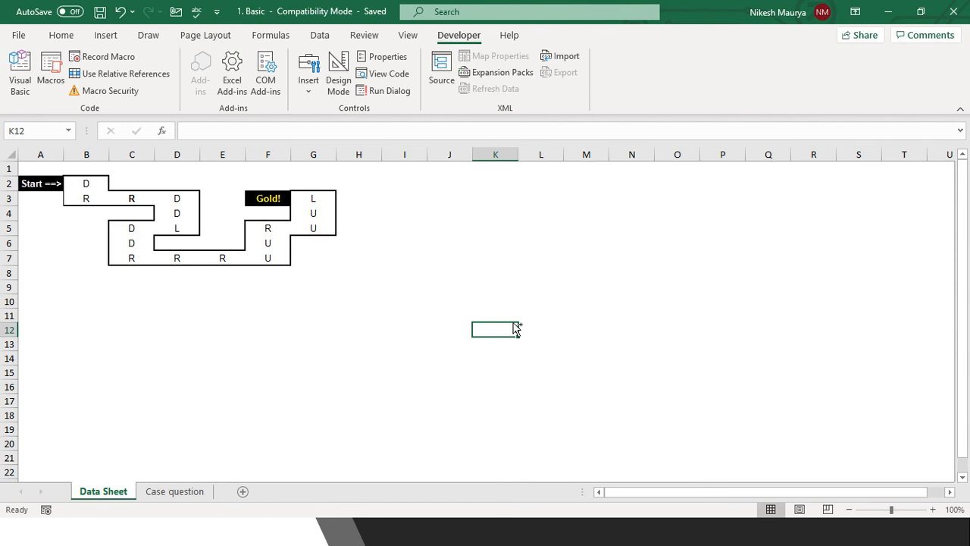
{"action": "key", "text": "ctrl+Home"}
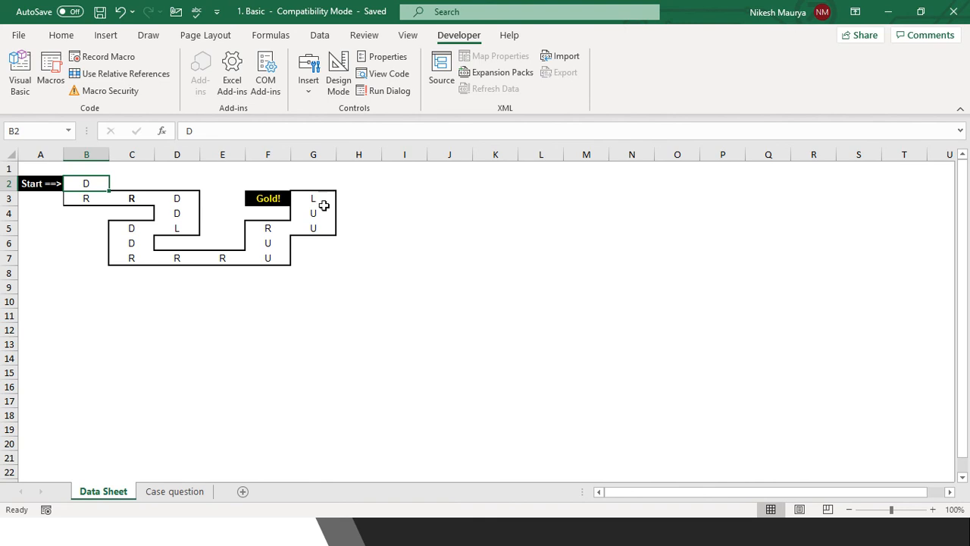
Turn on relative references and start recording a macro named Down, with shortcut Ctrl+Shift+S and description "to move down", stored in This Workbook.
{"action": "left_click", "coordinate": [106, 75]}
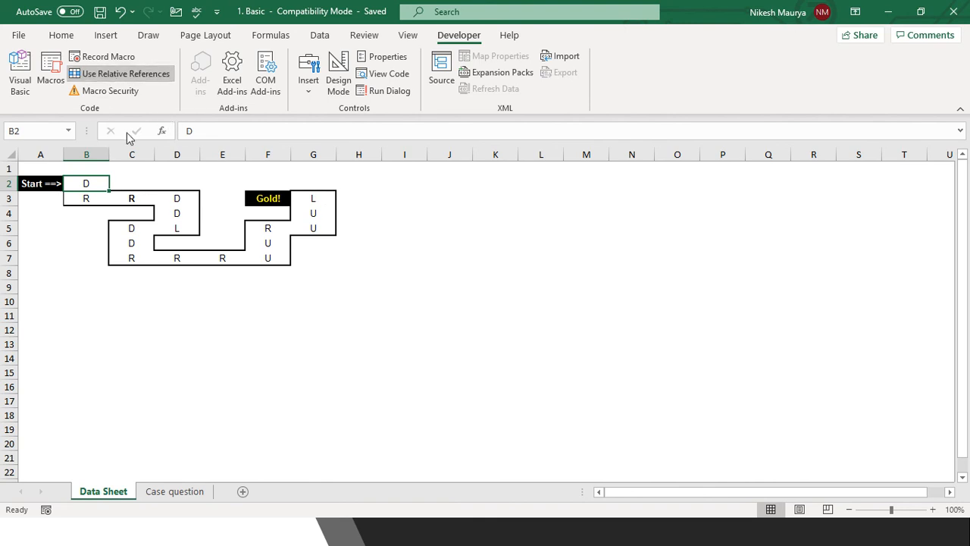
{"action": "left_click", "coordinate": [106, 57]}
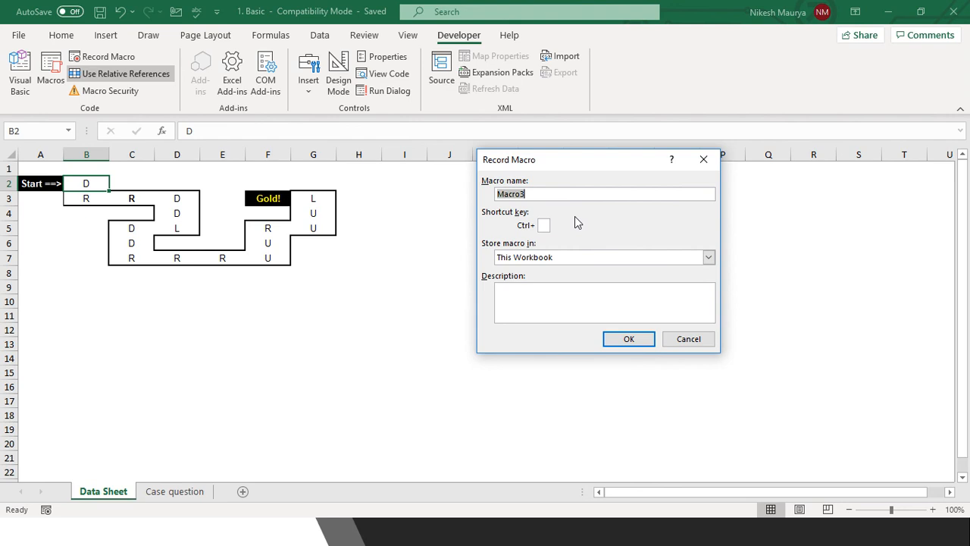
{"action": "type", "text": "Down"}
{"action": "left_click", "coordinate": [542, 226]}
{"action": "type", "text": "S"}
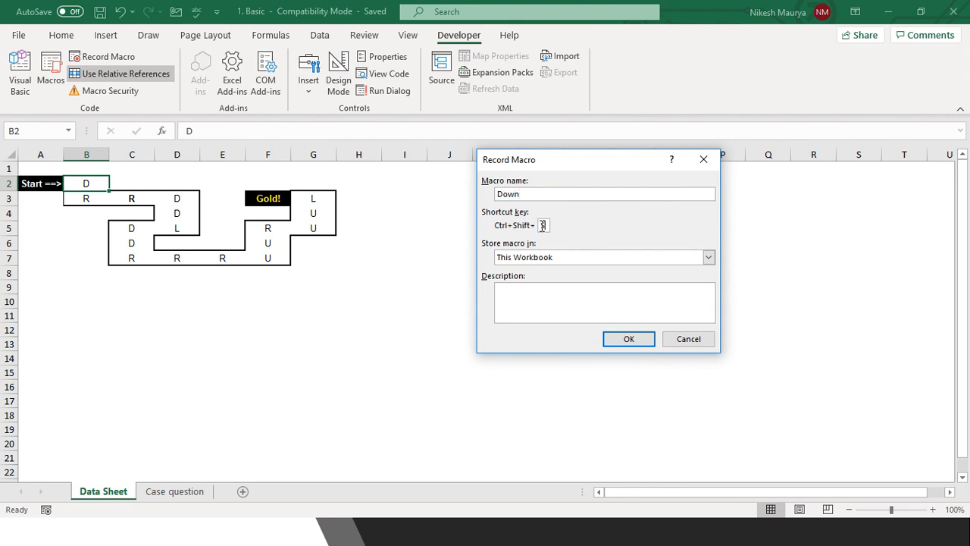
{"action": "left_click", "coordinate": [595, 300]}
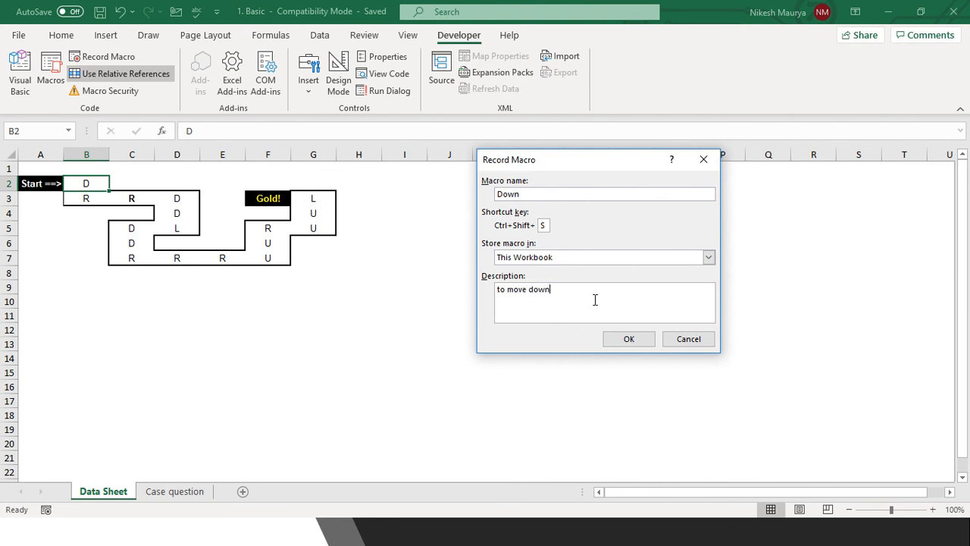
{"action": "left_click", "coordinate": [628, 341]}
Record selecting cell M4 and moving one cell down to M5, and stop the macro recording.
{"action": "left_click", "coordinate": [585, 217]}
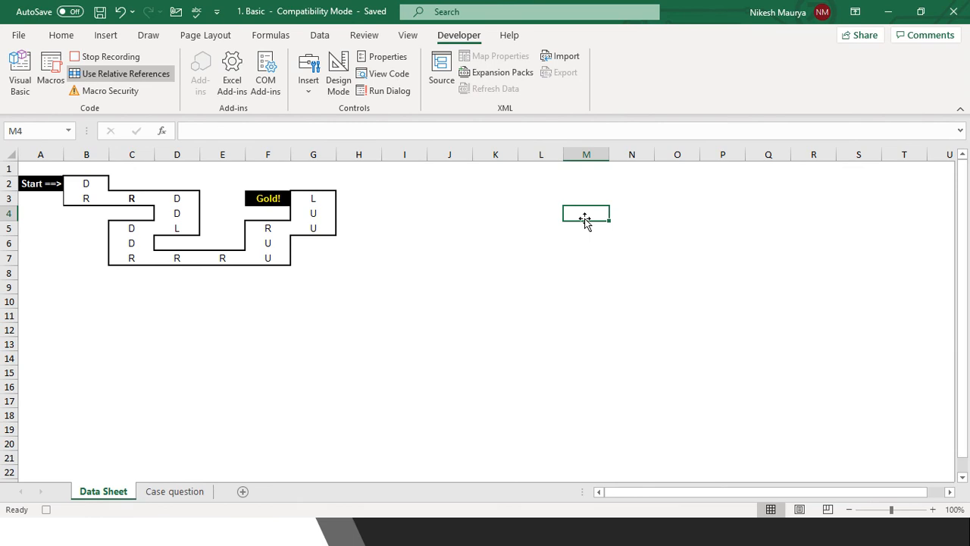
{"action": "key", "text": "Down"}
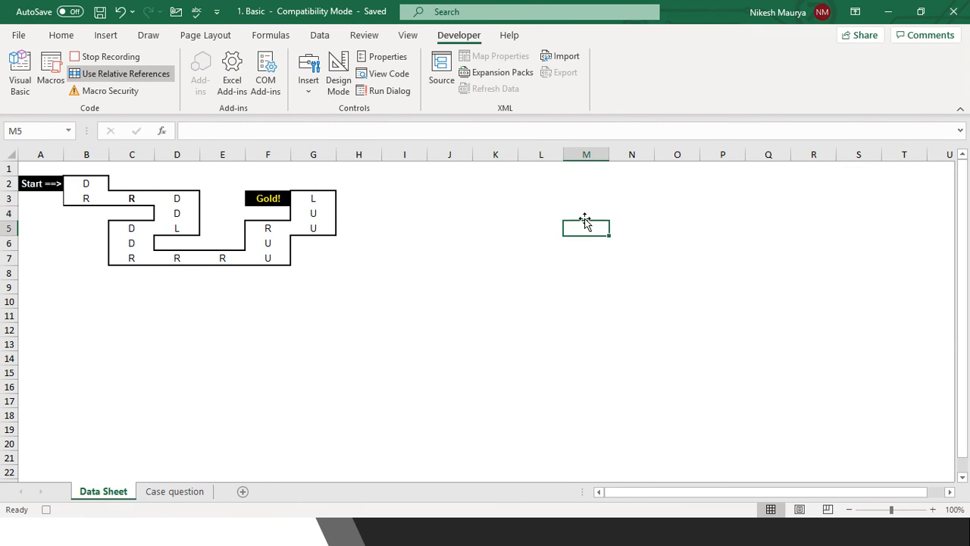
{"action": "left_click", "coordinate": [109, 60]}
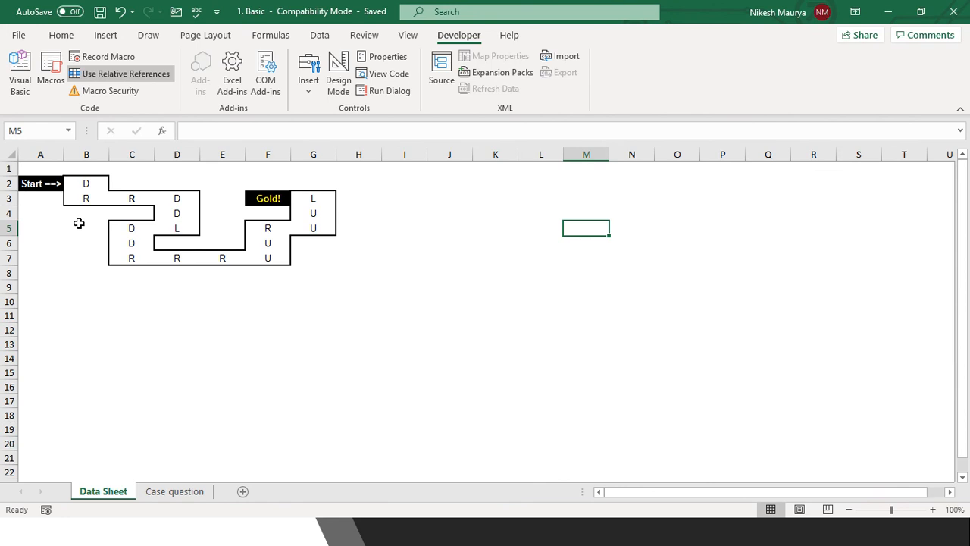
Test the Down macro by running it repeatedly from M5 and from J6, and return to the lettered path area.
{"action": "key", "text": "ctrl+shift+d"}
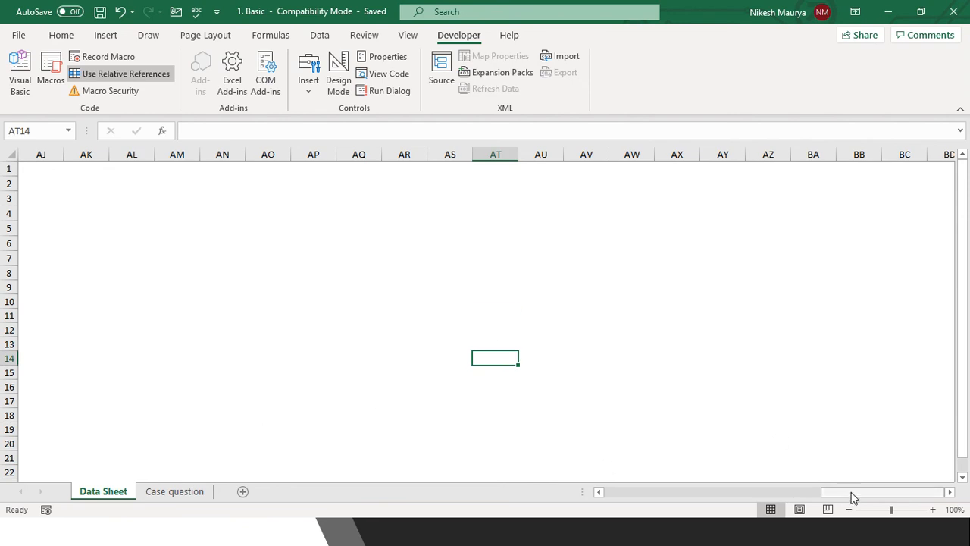
{"action": "left_click_drag", "start_coordinate": [852, 496], "coordinate": [619, 490]}
{"action": "left_click", "coordinate": [435, 242]}
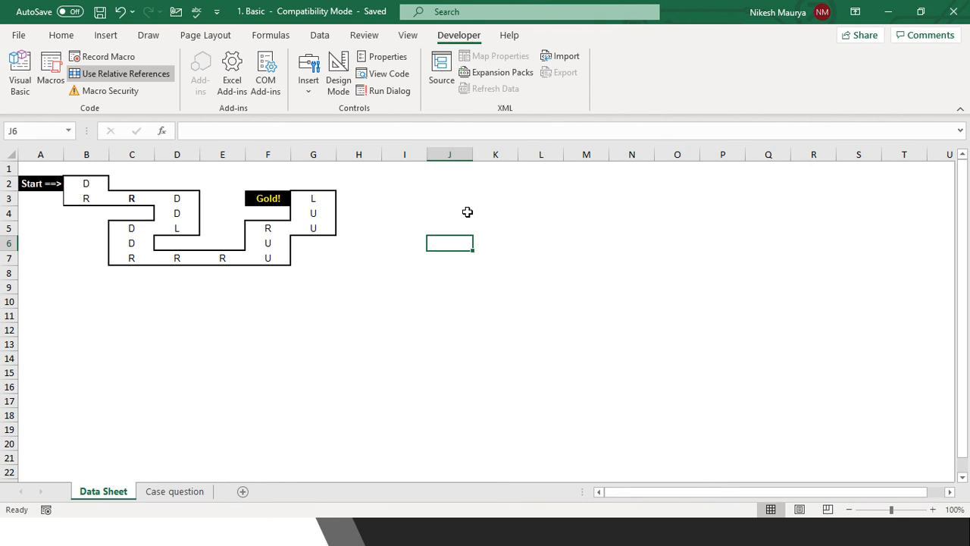
{"action": "key", "text": "ctrl+m"}
{"action": "key", "text": "ctrl+m"}
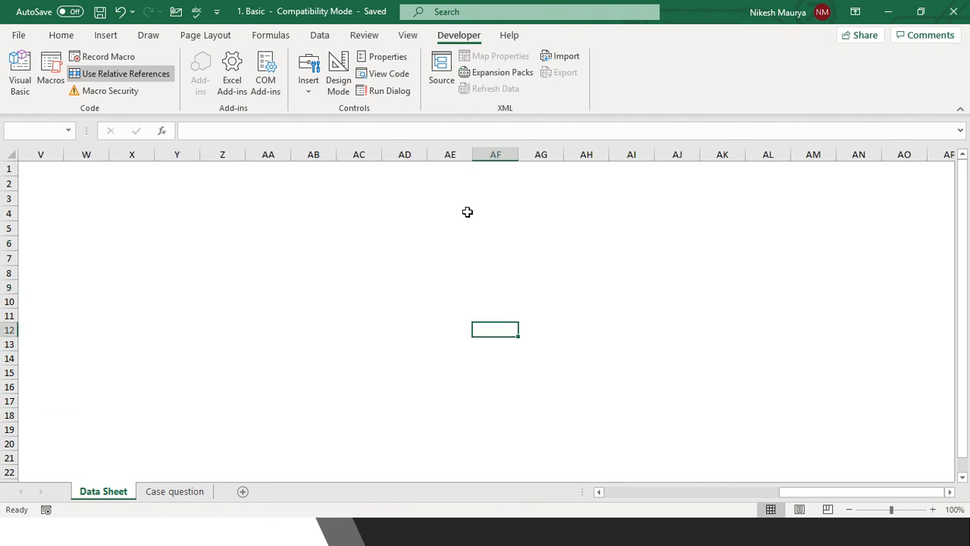
{"action": "key", "text": "ctrl+m"}
{"action": "key", "text": "ctrl+m"}
{"action": "key", "text": "ctrl+m"}
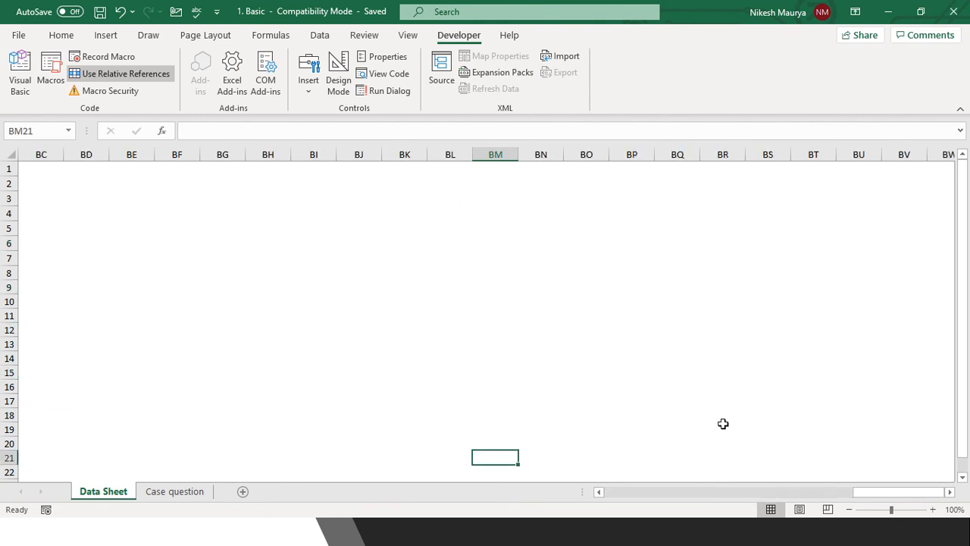
{"action": "left_click_drag", "start_coordinate": [871, 494], "coordinate": [560, 491]}
{"action": "left_click", "coordinate": [266, 341]}
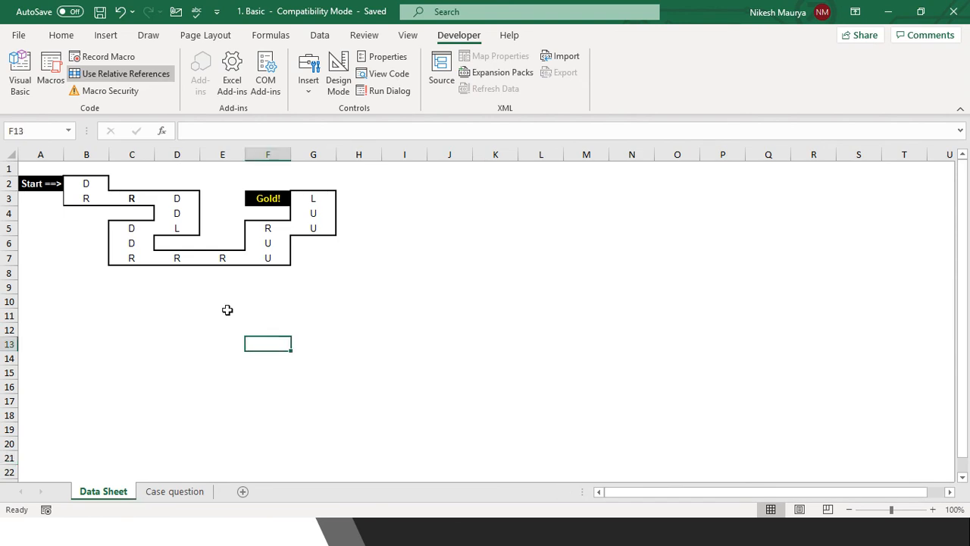
Delete the Down macro and turn off relative references.
{"action": "left_click", "coordinate": [51, 73]}
{"action": "left_click", "coordinate": [699, 254]}
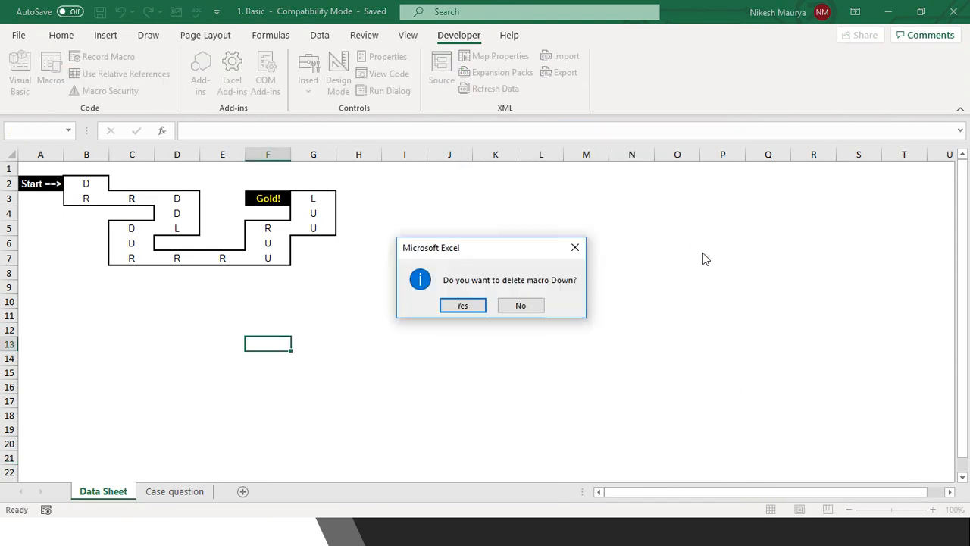
{"action": "left_click", "coordinate": [454, 304]}
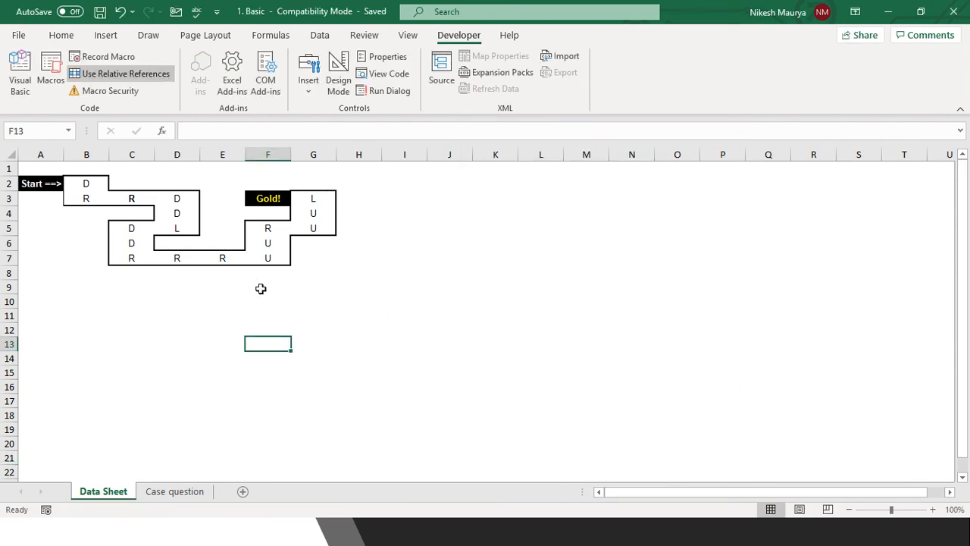
{"action": "left_click", "coordinate": [115, 74]}
Delete the Right macro and select the Start cell A2.
{"action": "left_click", "coordinate": [50, 81]}
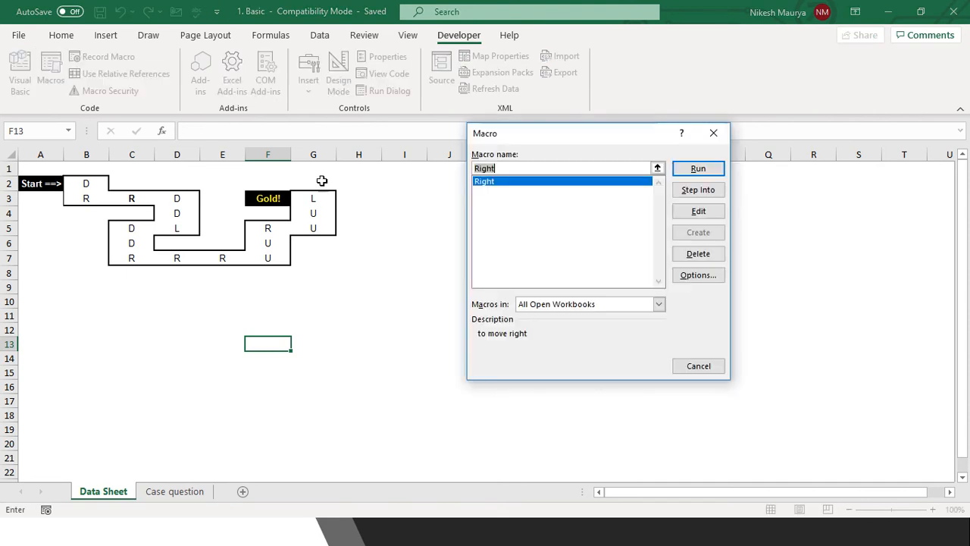
{"action": "left_click", "coordinate": [699, 253]}
{"action": "left_click", "coordinate": [461, 307]}
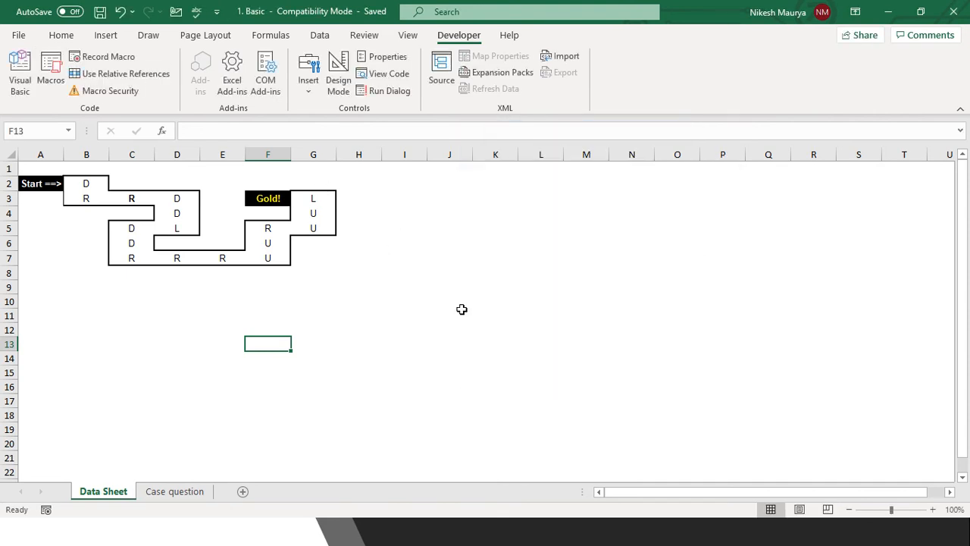
{"action": "left_click", "coordinate": [39, 184]}
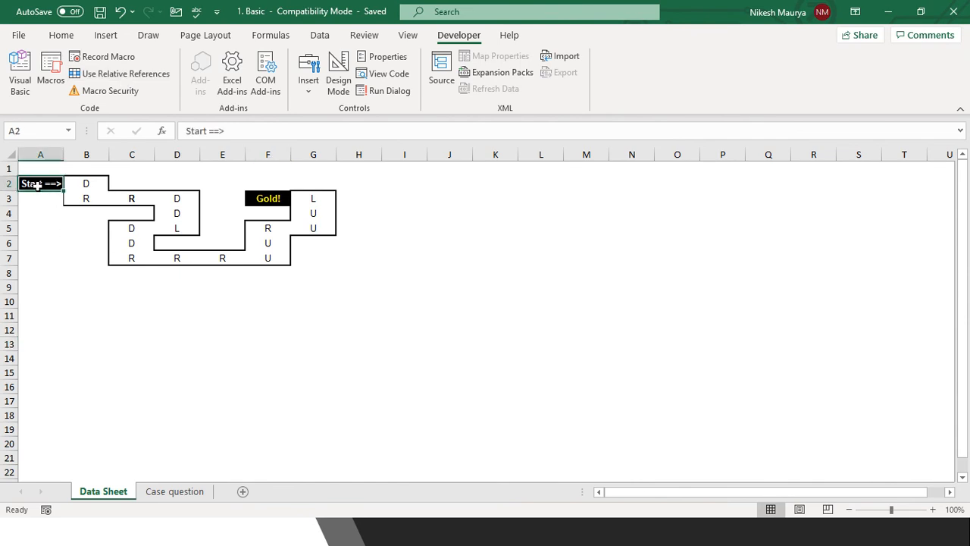
Turn on relative references and record a Right macro with shortcut Ctrl+Shift+D that moves one cell right from A2.
{"action": "left_click", "coordinate": [136, 72]}
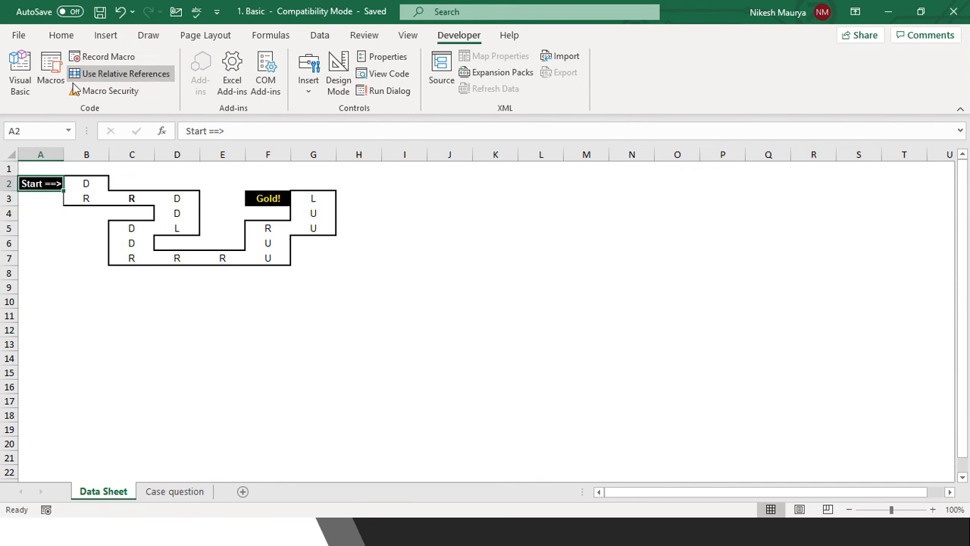
{"action": "left_click", "coordinate": [103, 56]}
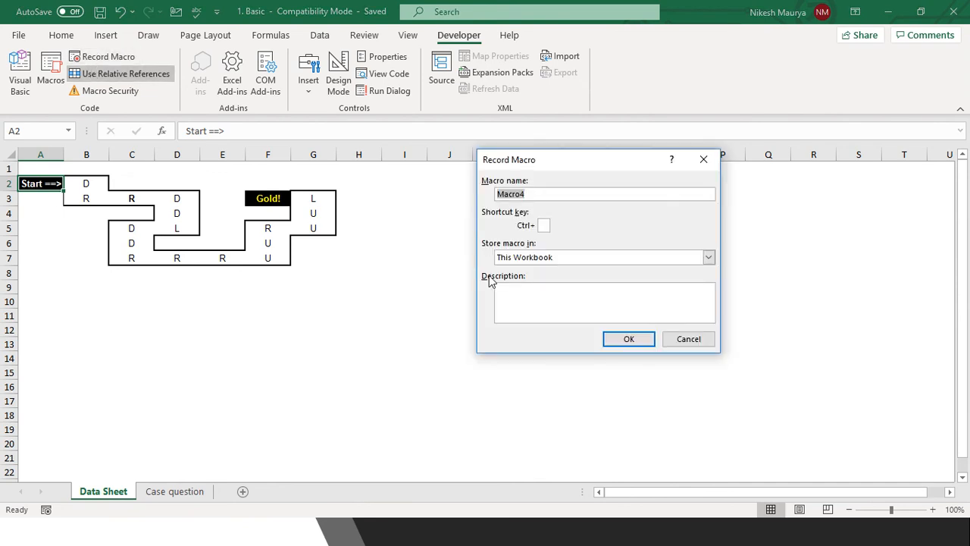
{"action": "type", "text": "Right"}
{"action": "key", "text": "shift+d"}
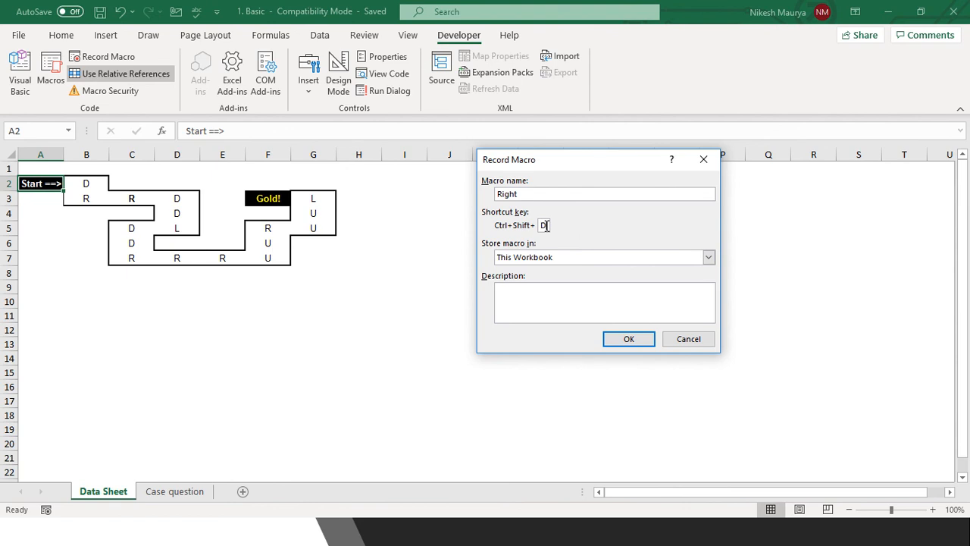
{"action": "left_click", "coordinate": [625, 340]}
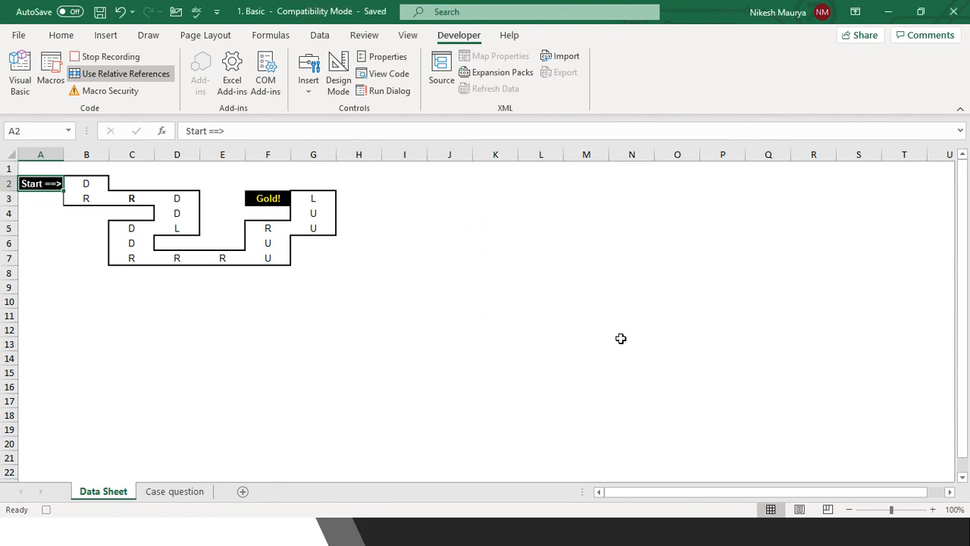
{"action": "key", "text": "Right"}
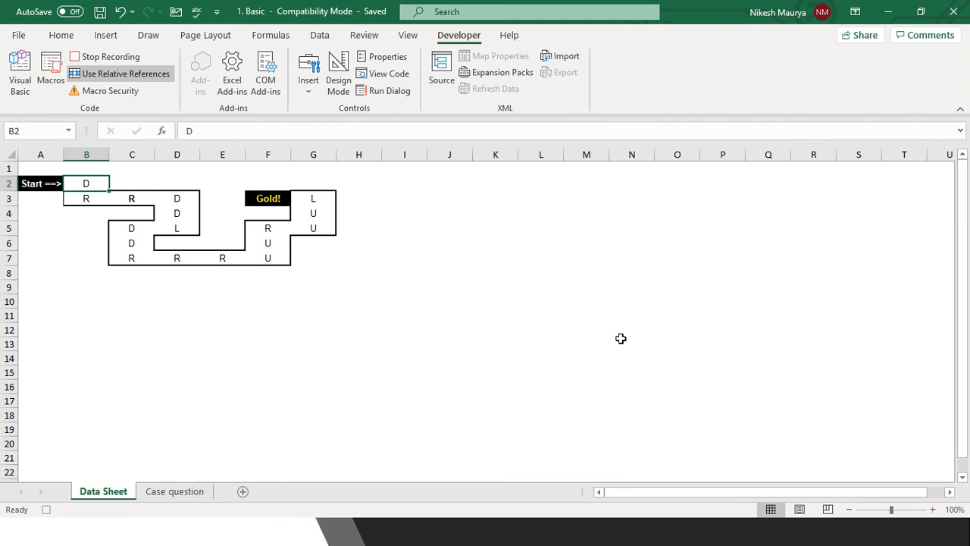
{"action": "left_click", "coordinate": [121, 59]}
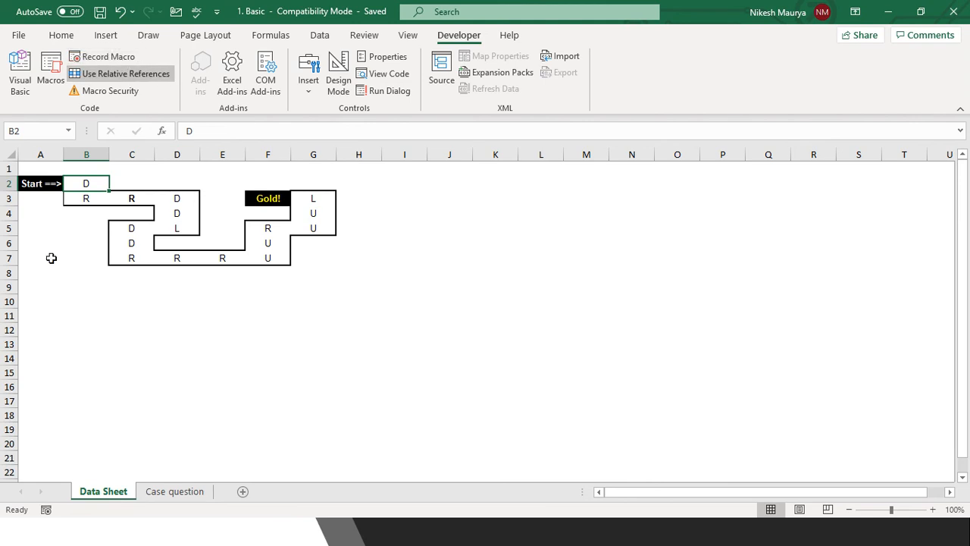
Record a Down macro with shortcut Ctrl+Shift+S that moves the selection one cell down from B2.
{"action": "left_click", "coordinate": [104, 60]}
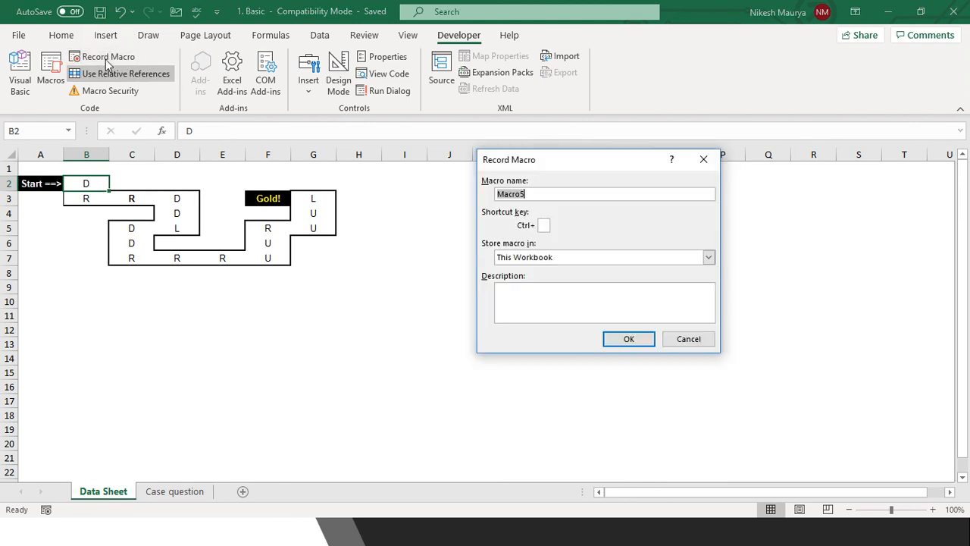
{"action": "type", "text": "Down"}
{"action": "left_click", "coordinate": [543, 225]}
{"action": "type", "text": "S"}
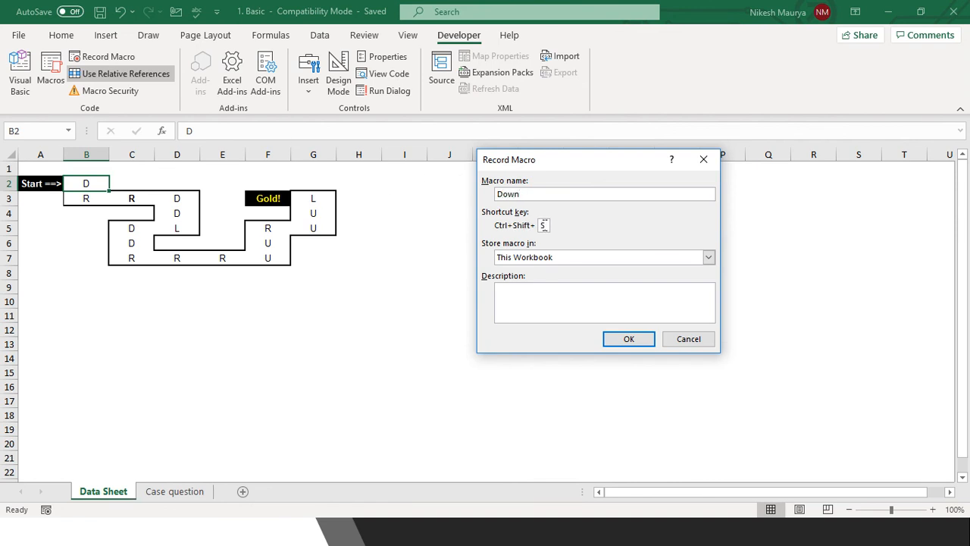
{"action": "left_click", "coordinate": [629, 340]}
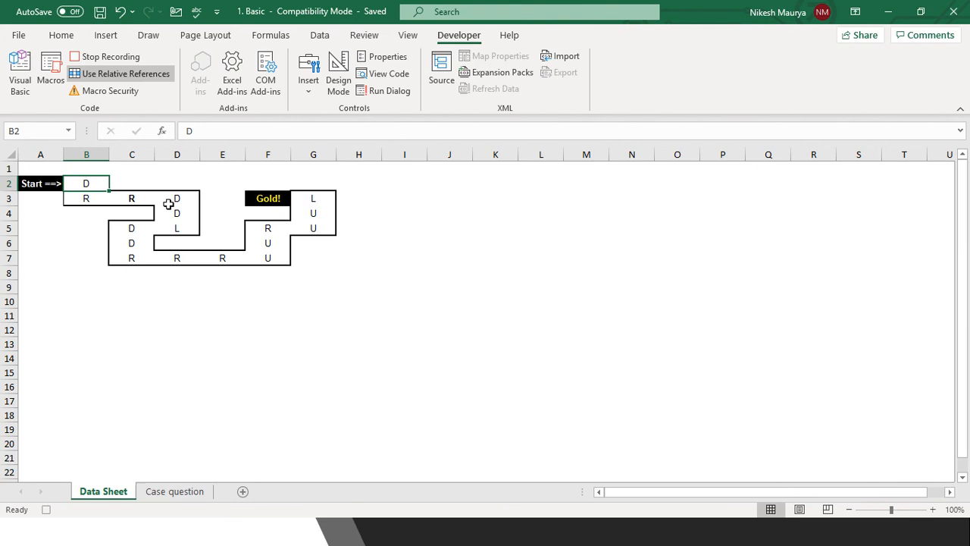
{"action": "key", "text": "Down"}
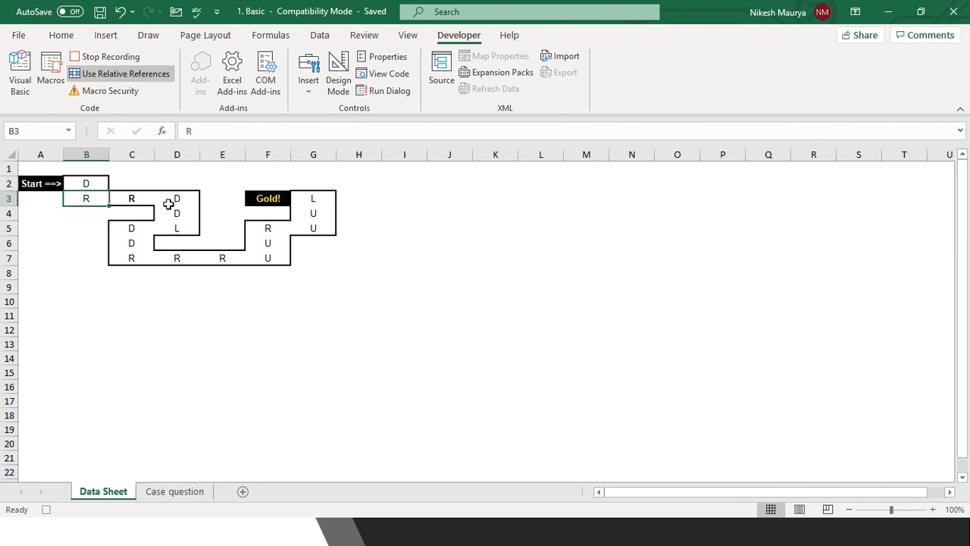
{"action": "left_click", "coordinate": [111, 59]}
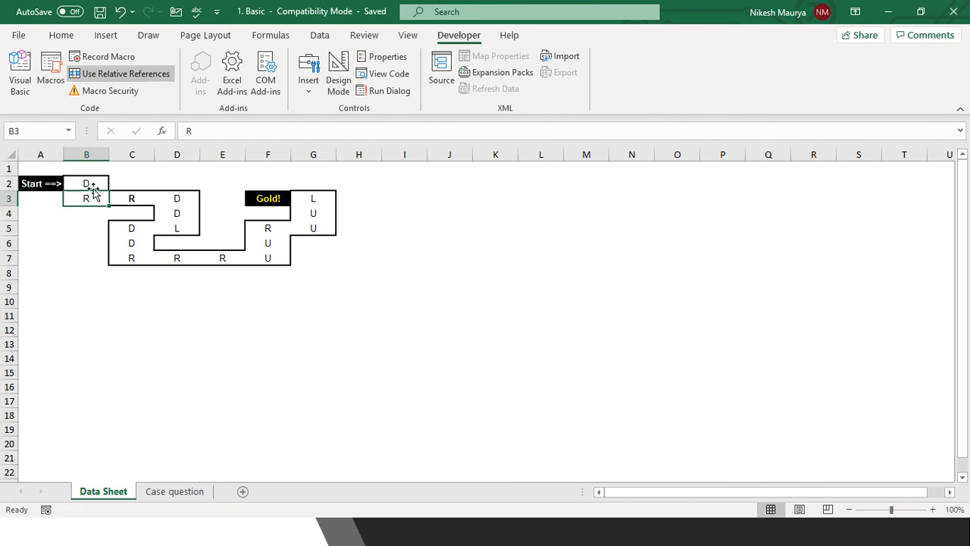
{"action": "left_click", "coordinate": [104, 59]}
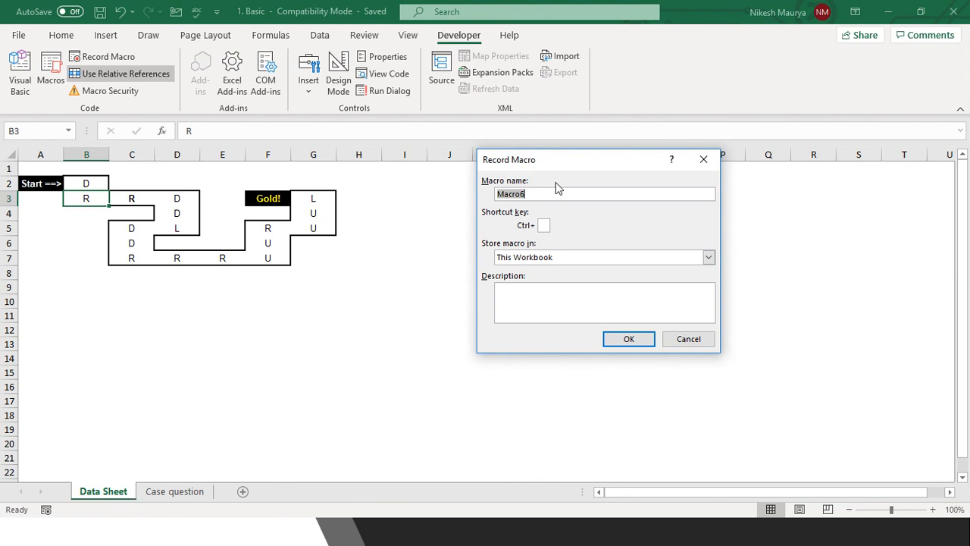
{"action": "type", "text": "R"}
{"action": "key", "text": "BackSpace"}
{"action": "left_click", "coordinate": [687, 341]}
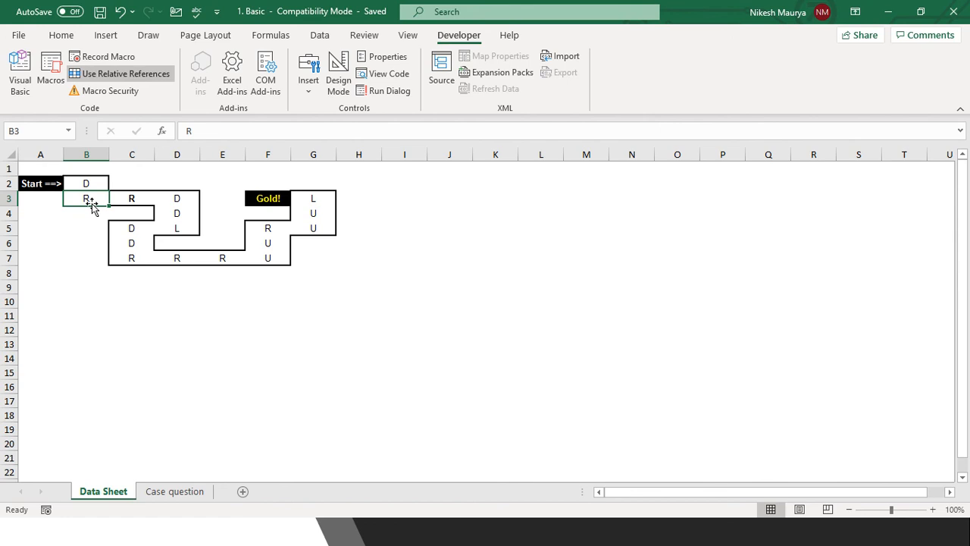
Record a Left macro with shortcut Ctrl+Shift+A that moves the selection one cell left from D5.
{"action": "left_click", "coordinate": [182, 227]}
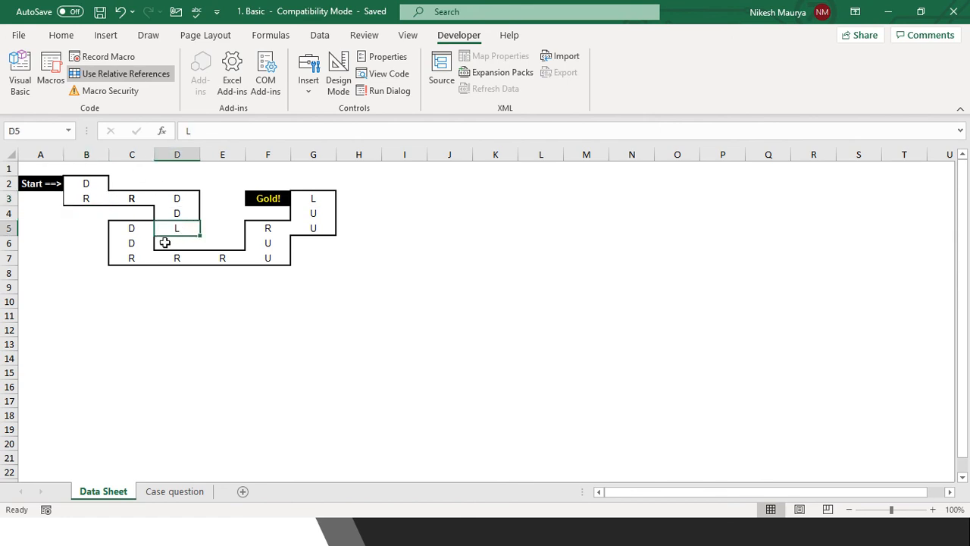
{"action": "left_click", "coordinate": [115, 62]}
{"action": "type", "text": "Left"}
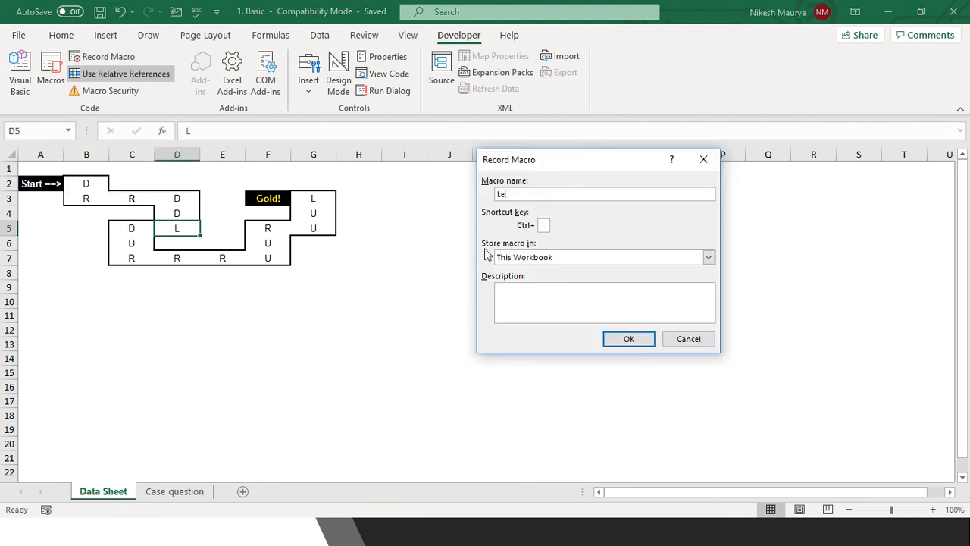
{"action": "left_click", "coordinate": [542, 224]}
{"action": "key", "text": "shift+a"}
{"action": "left_click", "coordinate": [627, 341]}
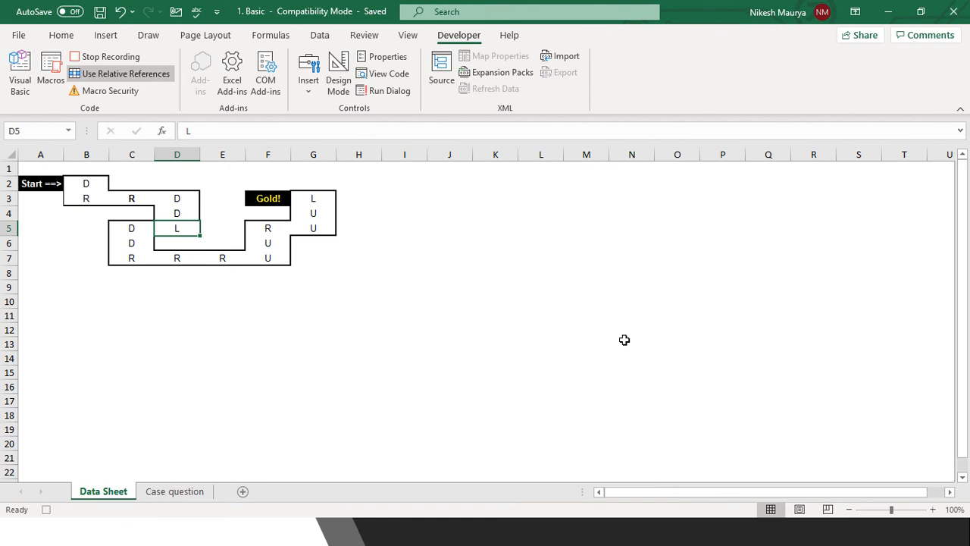
{"action": "key", "text": "Left"}
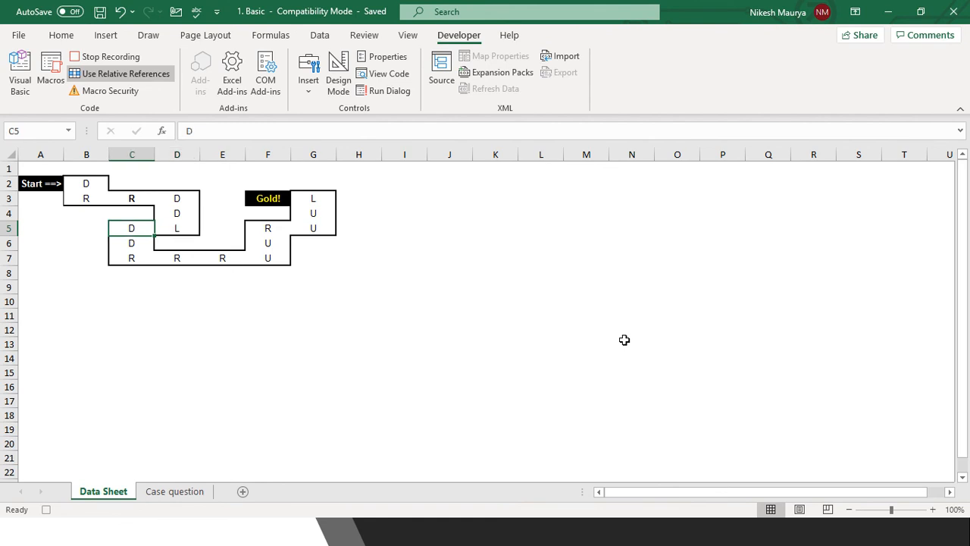
{"action": "left_click", "coordinate": [101, 62]}
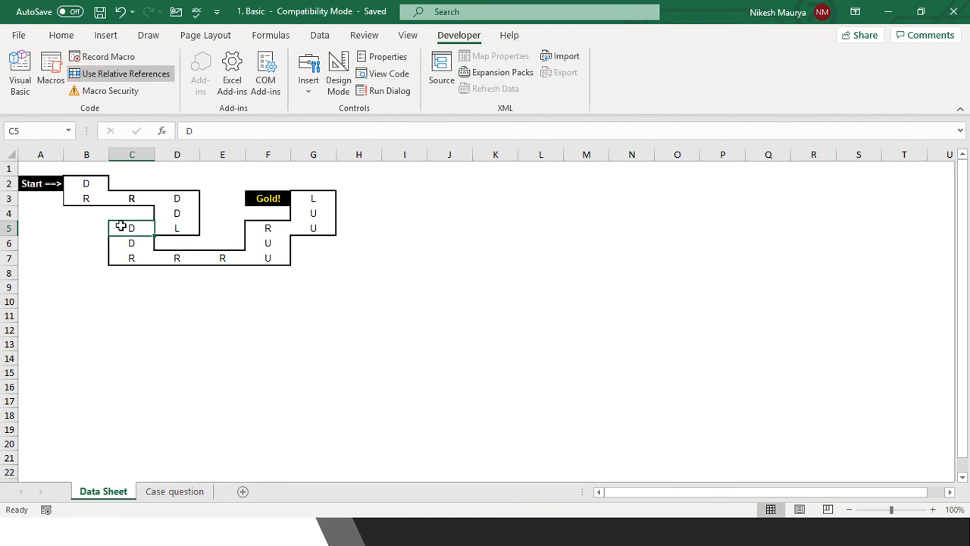
Move the selection along the lettered path from C5 down to row 7 and across to the U in F7.
{"action": "key", "text": "Down"}
{"action": "key", "text": "Down"}
{"action": "key", "text": "Right"}
{"action": "key", "text": "Right"}
{"action": "key", "text": "Right"}
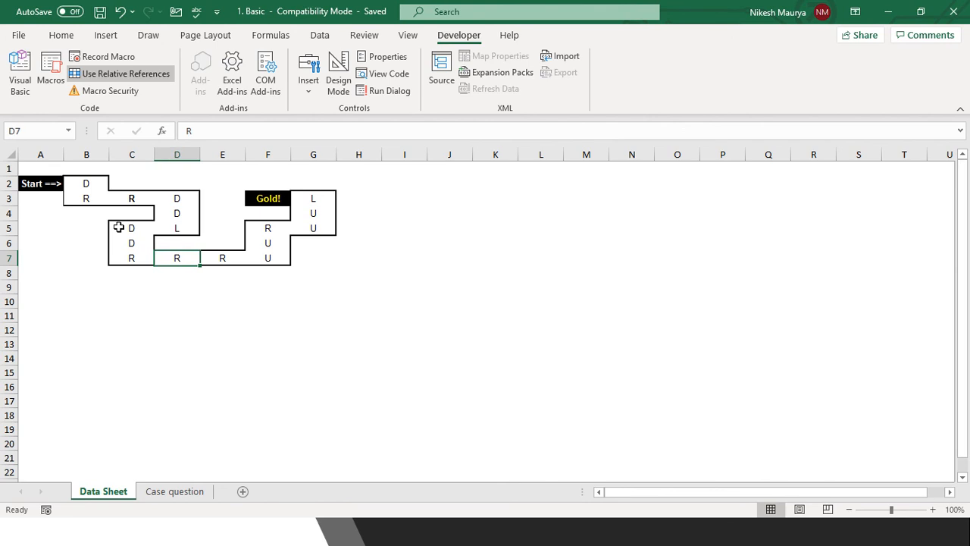
{"action": "key", "text": "Up"}
{"action": "key", "text": "Down"}
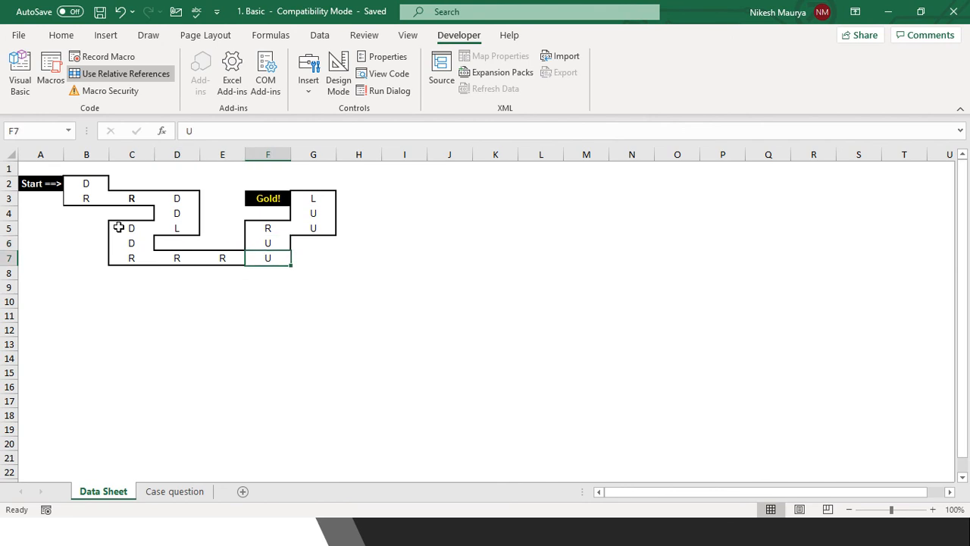
Record an Up macro with a Ctrl+Shift shortcut that moves the selection one cell up from F7.
{"action": "left_click", "coordinate": [117, 61]}
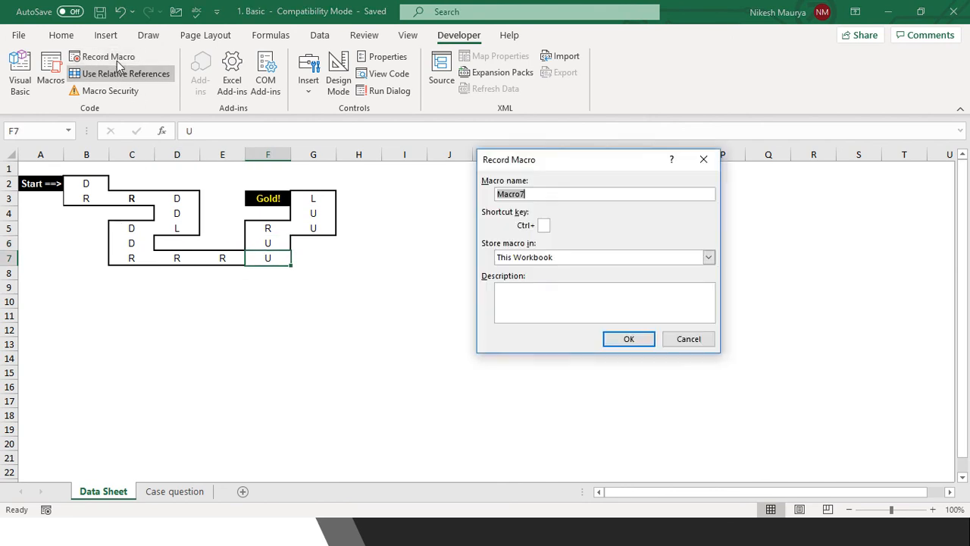
{"action": "type", "text": "Up"}
{"action": "type", "text": "U"}
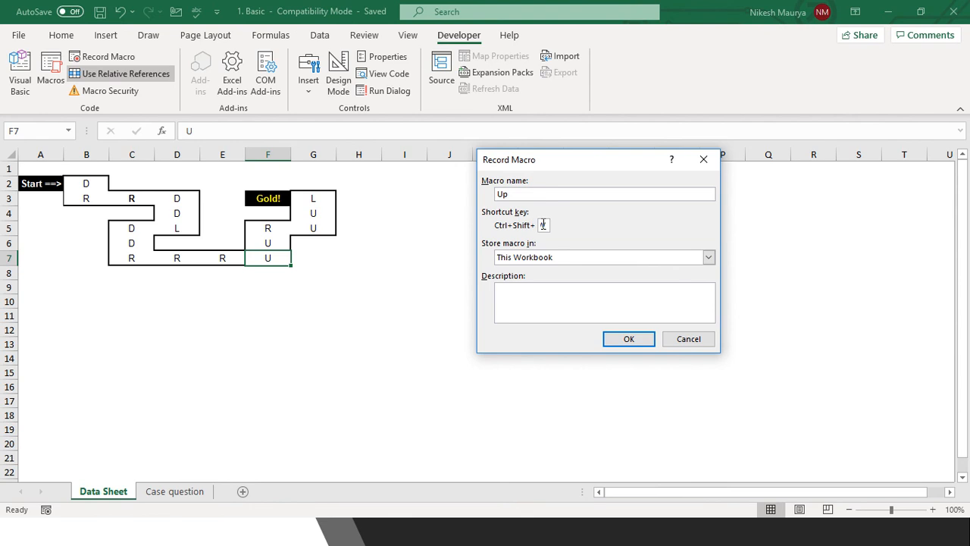
{"action": "left_click", "coordinate": [621, 338]}
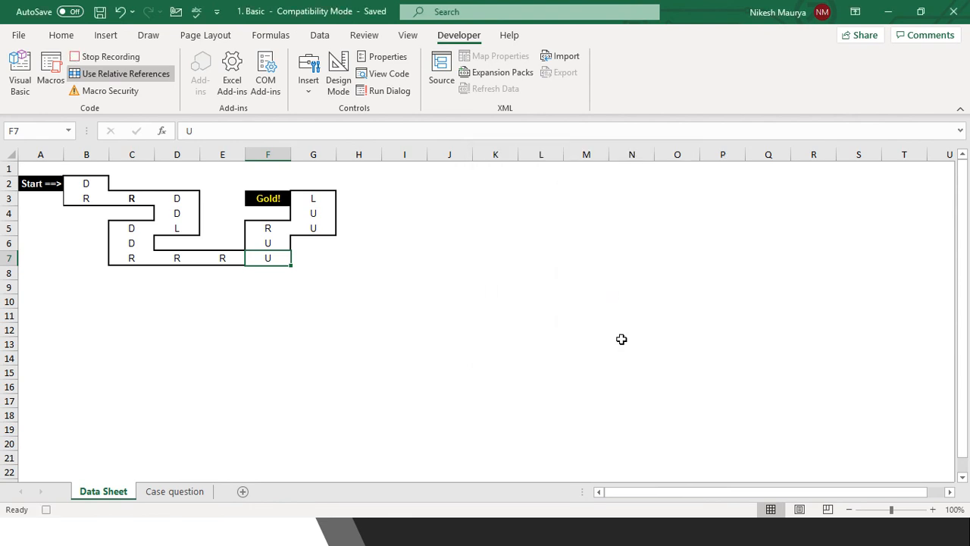
{"action": "key", "text": "Up"}
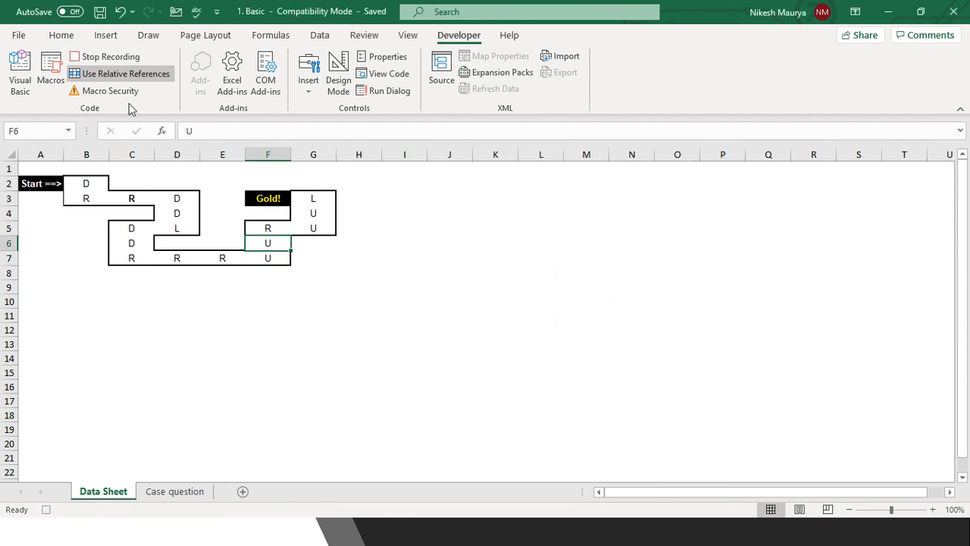
{"action": "left_click", "coordinate": [114, 57]}
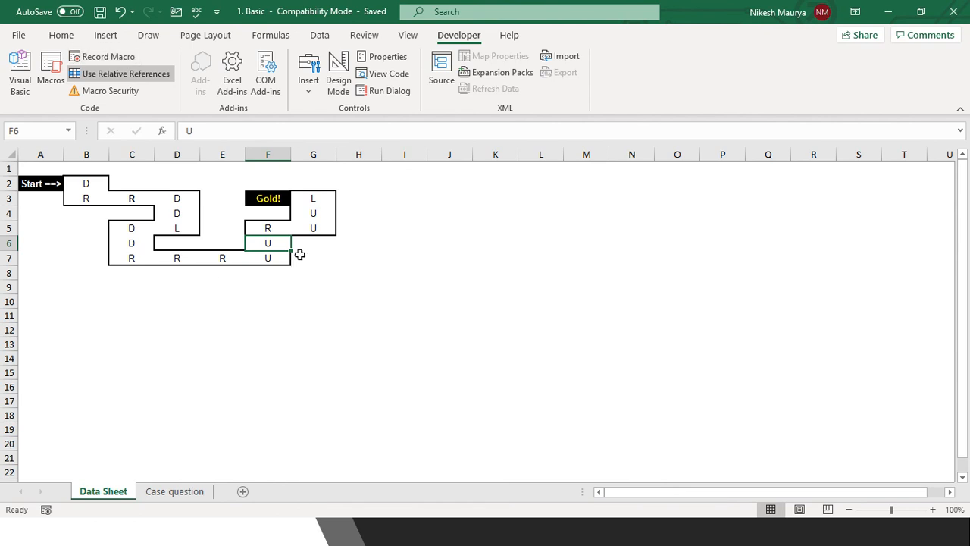
Move the selection one cell at a time along the lettered path from Start in A2 to the L in G3.
{"action": "left_click", "coordinate": [56, 184]}
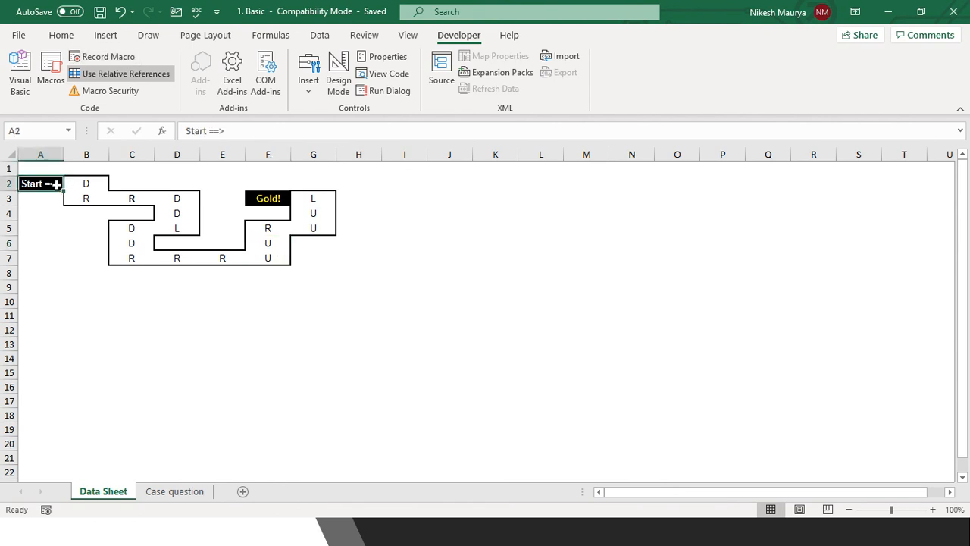
{"action": "key", "text": "Right"}
{"action": "key", "text": "Down"}
{"action": "key", "text": "Right"}
{"action": "key", "text": "Right"}
{"action": "key", "text": "Down"}
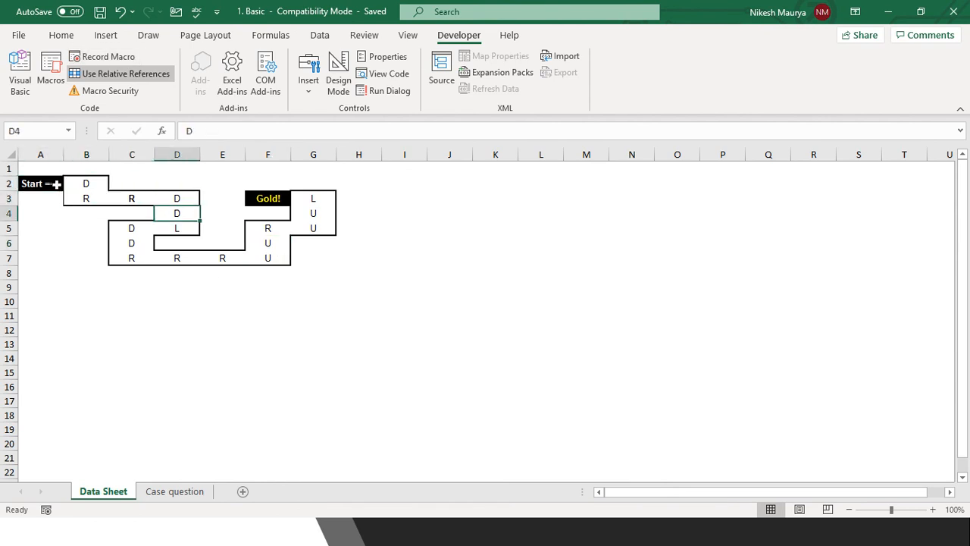
{"action": "key", "text": "Down"}
{"action": "key", "text": "Left"}
{"action": "key", "text": "Down"}
{"action": "key", "text": "Down"}
{"action": "key", "text": "Right"}
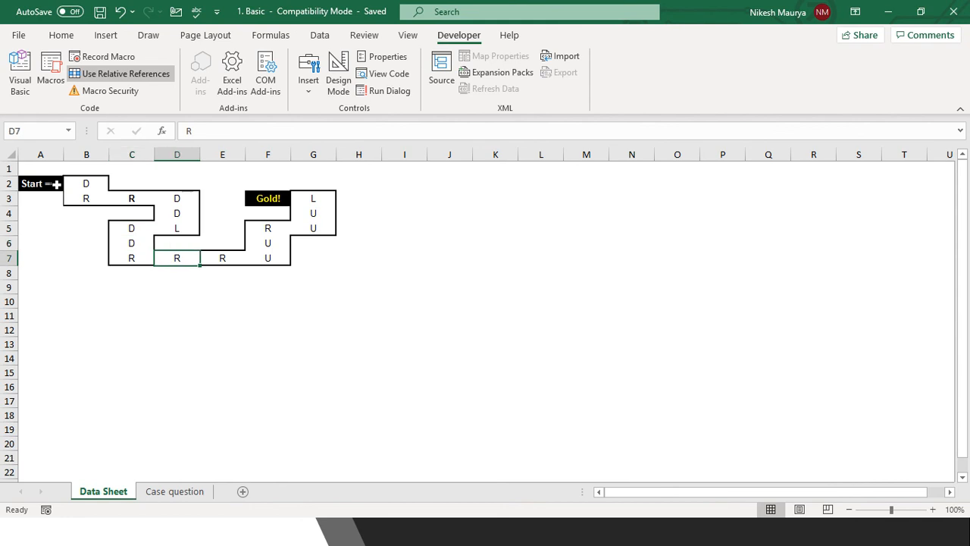
{"action": "key", "text": "Right"}
{"action": "key", "text": "Right"}
{"action": "key", "text": "Up"}
{"action": "key", "text": "Up"}
{"action": "key", "text": "Right"}
{"action": "key", "text": "Up"}
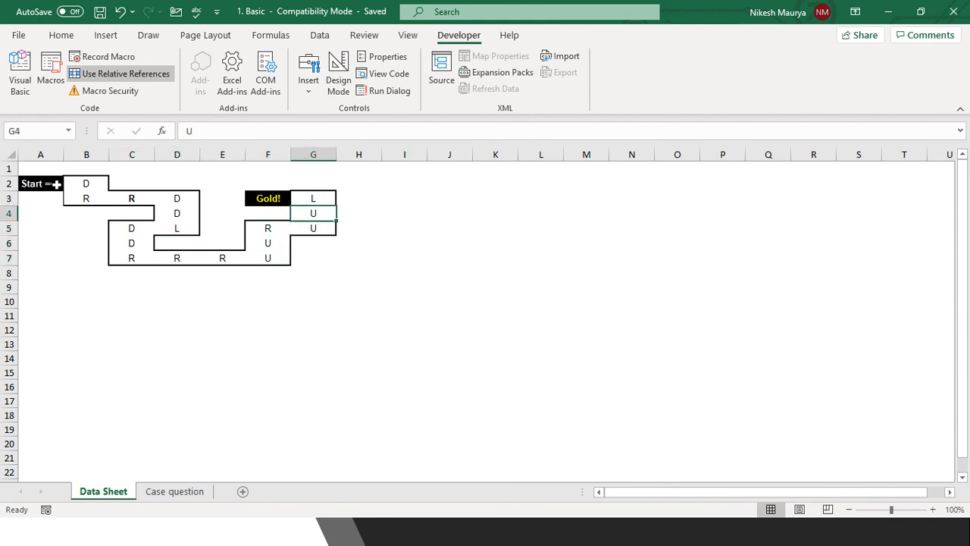
{"action": "key", "text": "Up"}
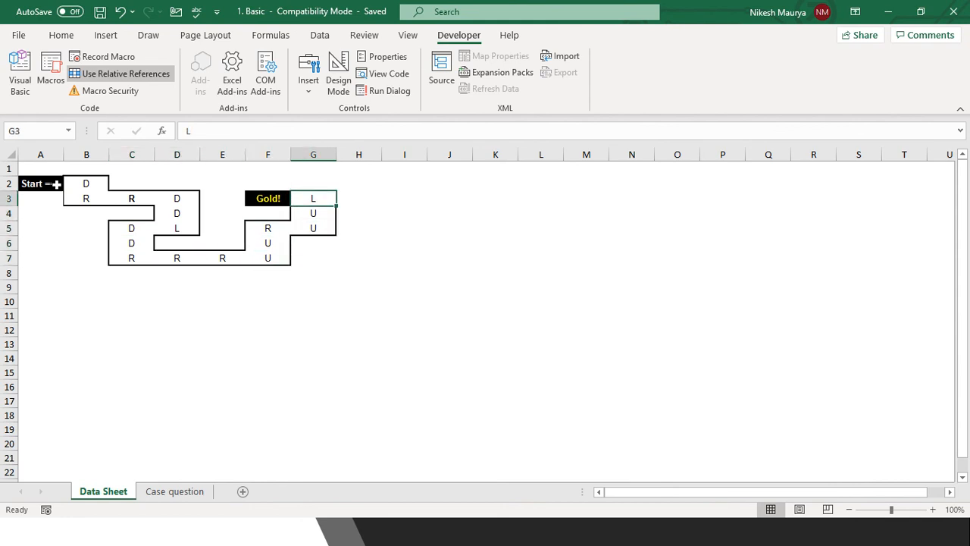
Select the empty cell K9, move the selection one cell at a time right to N9, and return to K9.
{"action": "left_click", "coordinate": [169, 332]}
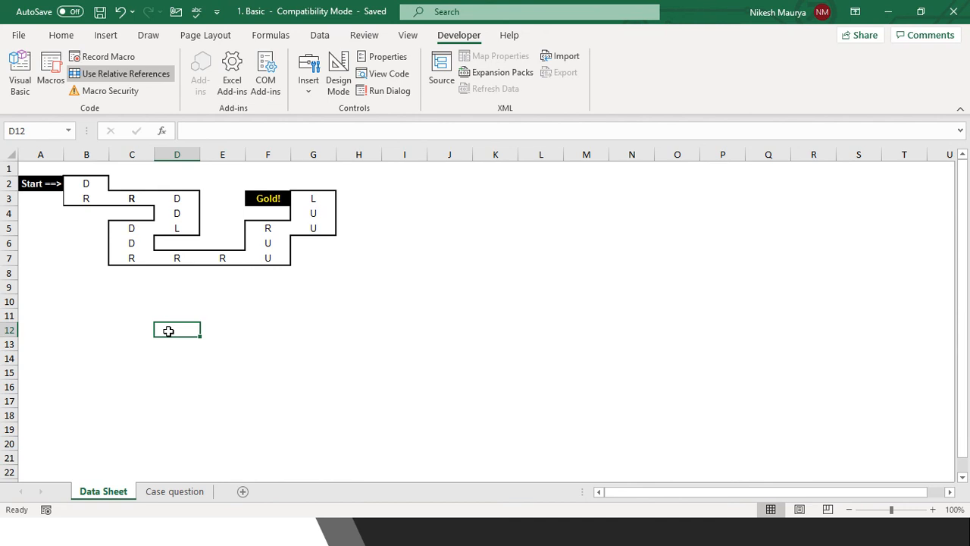
{"action": "left_click", "coordinate": [379, 332]}
{"action": "left_click", "coordinate": [515, 284]}
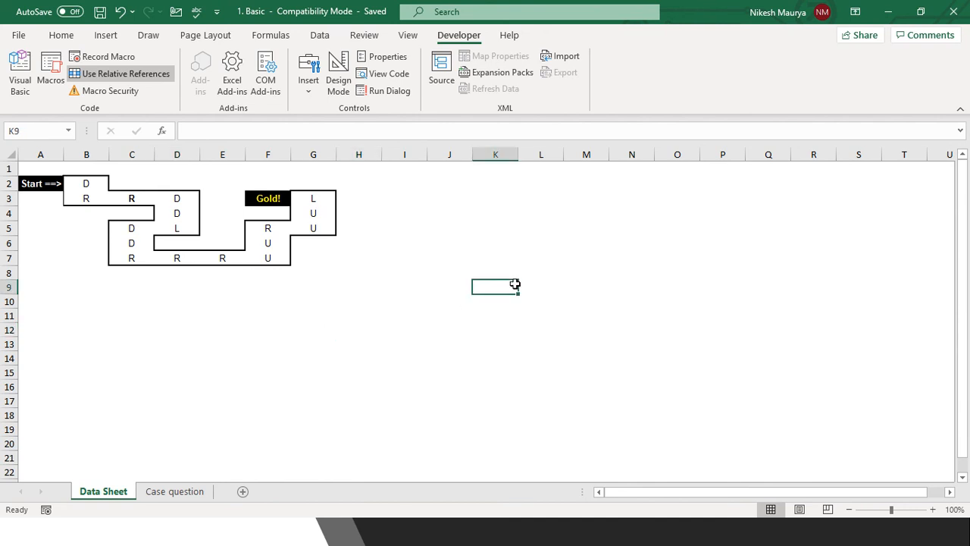
{"action": "key", "text": "Right"}
{"action": "key", "text": "Right"}
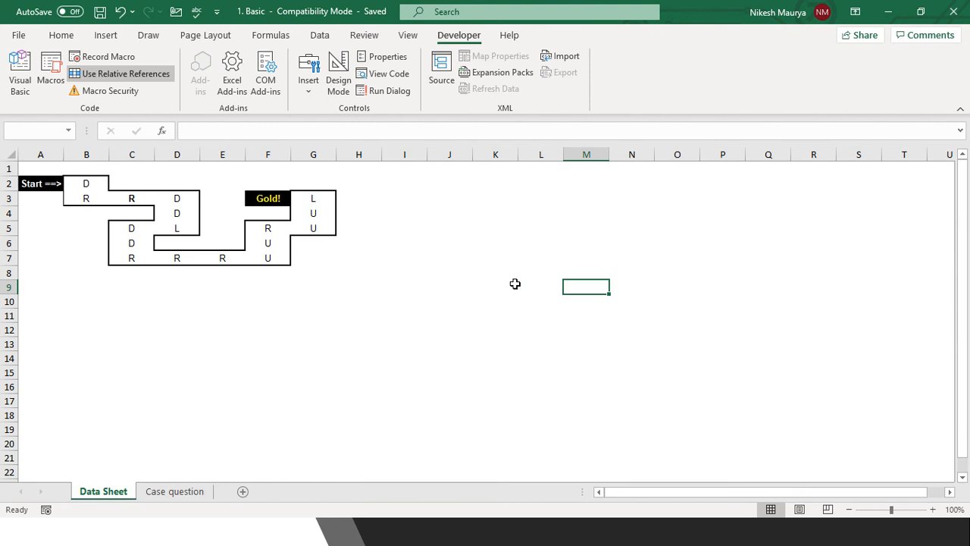
{"action": "key", "text": "Right"}
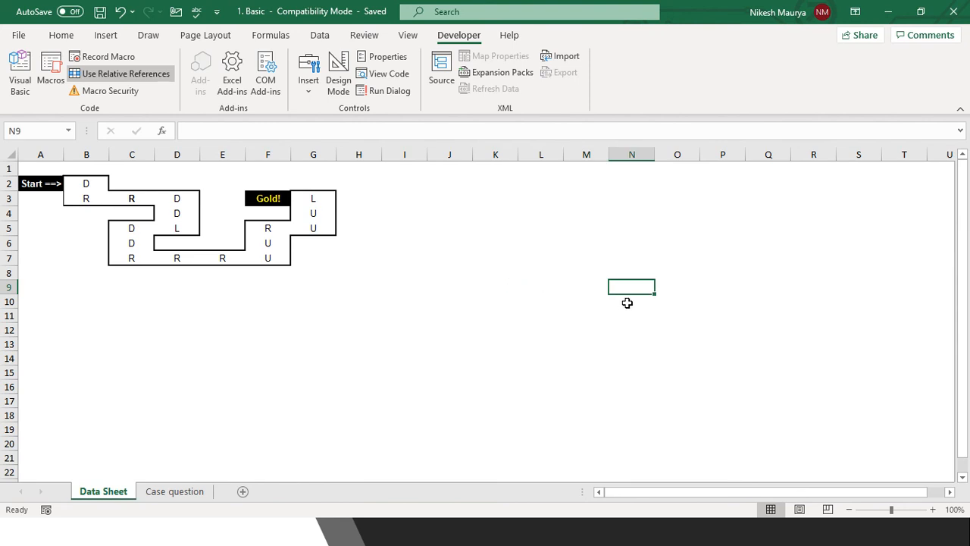
{"action": "left_click", "coordinate": [512, 290]}
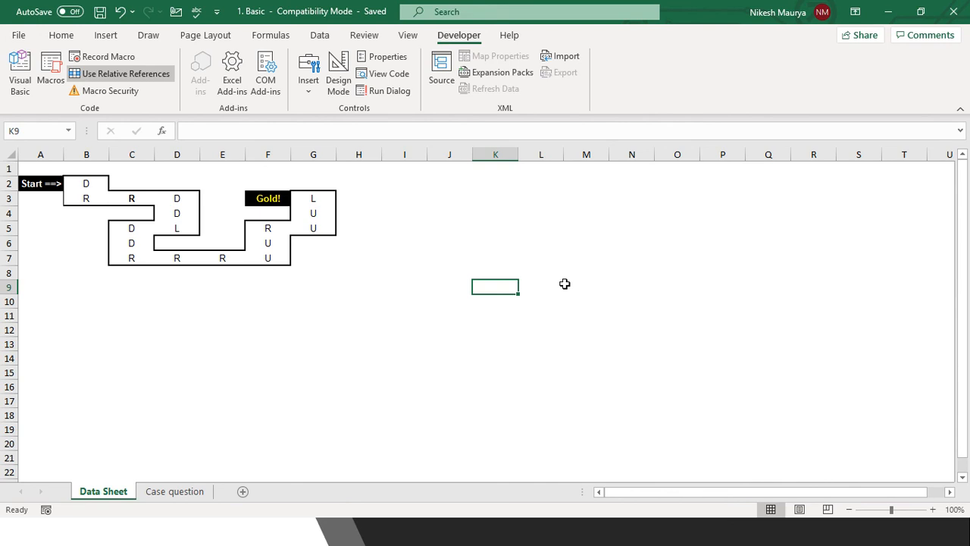
{"action": "left_click", "coordinate": [152, 321]}
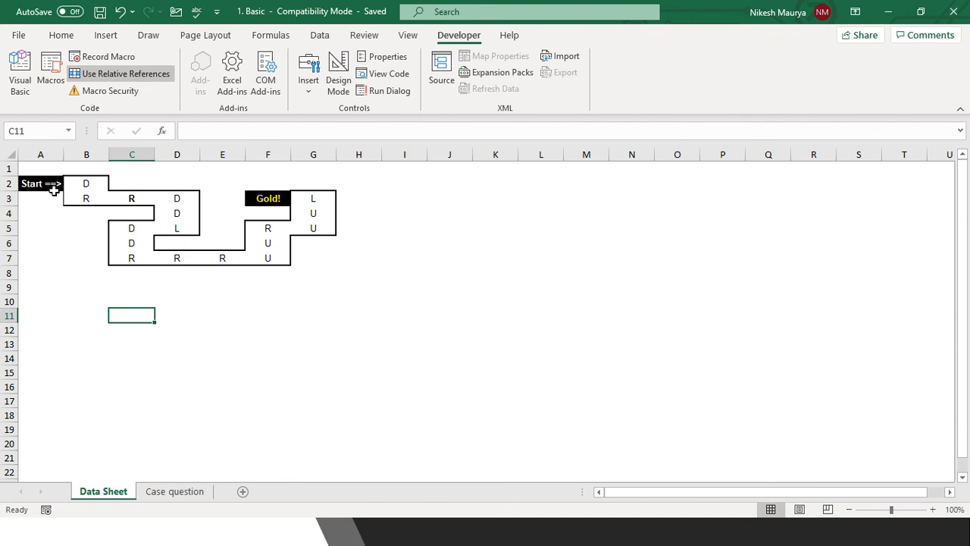
{"action": "left_click", "coordinate": [81, 317]}
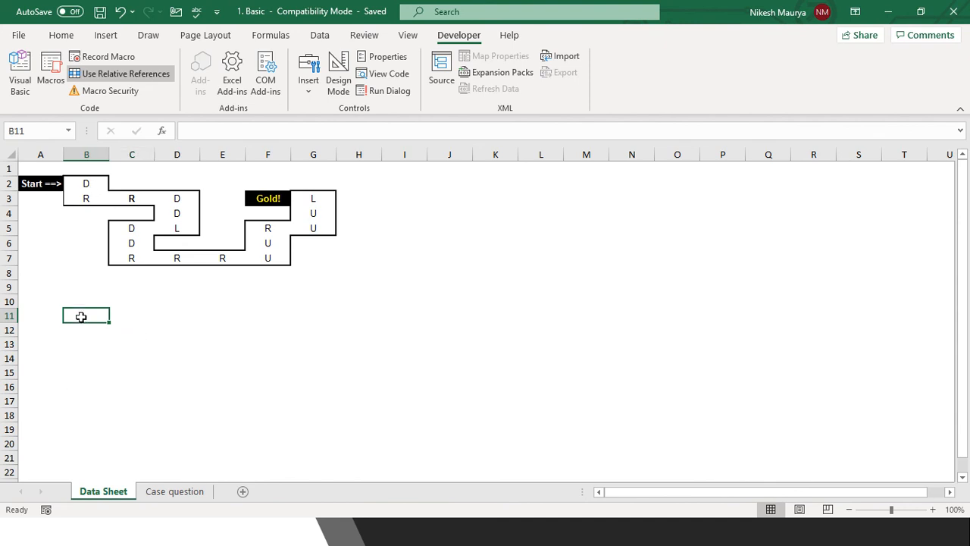
{"action": "left_click", "coordinate": [35, 184]}
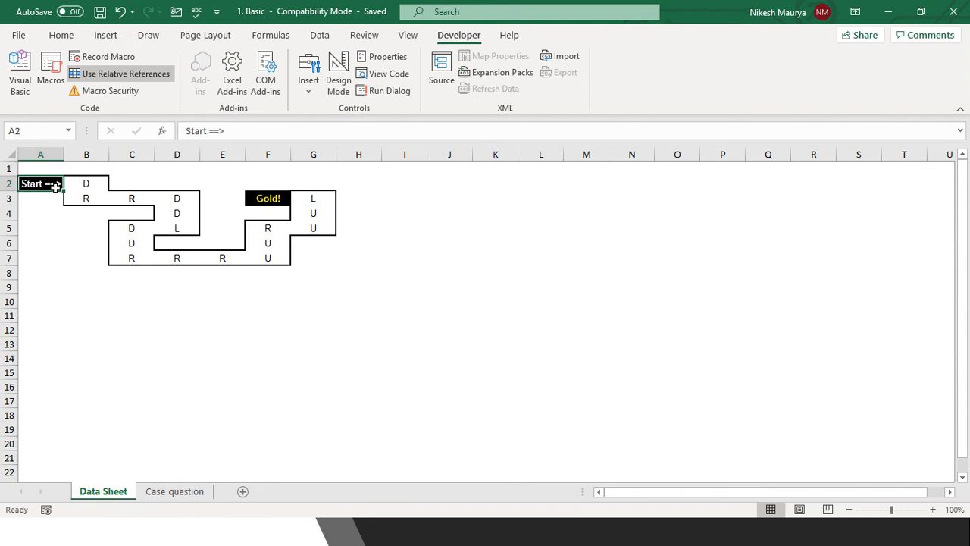
{"action": "left_click", "coordinate": [89, 186]}
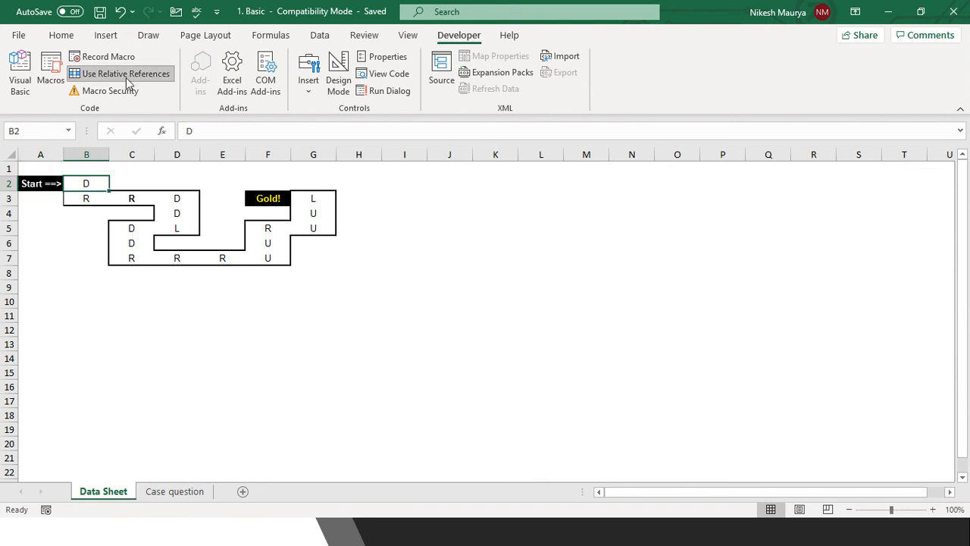
{"action": "left_click", "coordinate": [36, 183]}
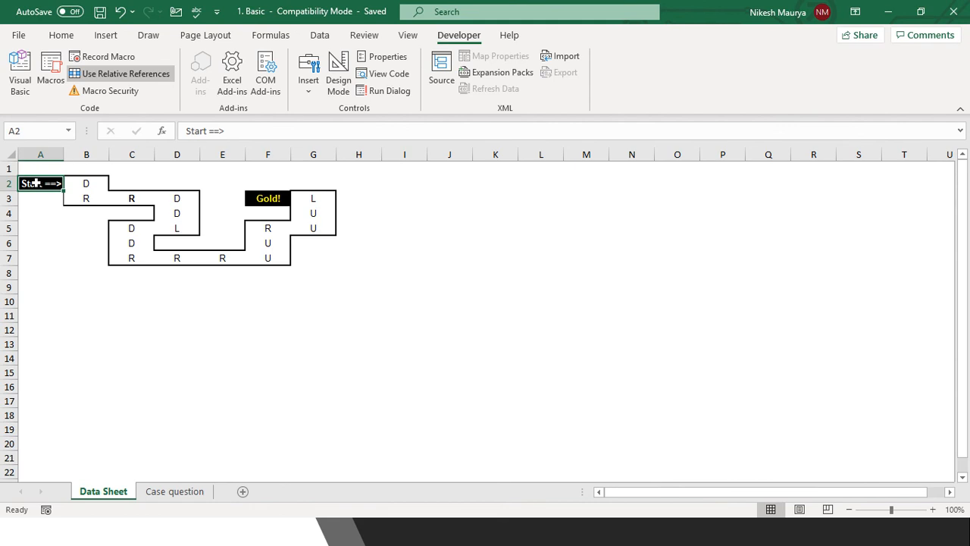
{"action": "left_click", "coordinate": [83, 183]}
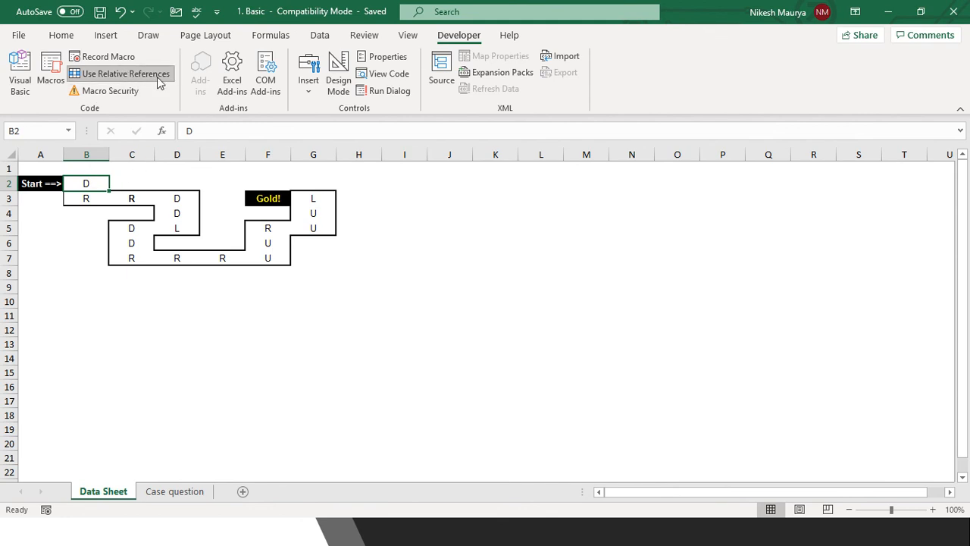
{"action": "left_click", "coordinate": [307, 91]}
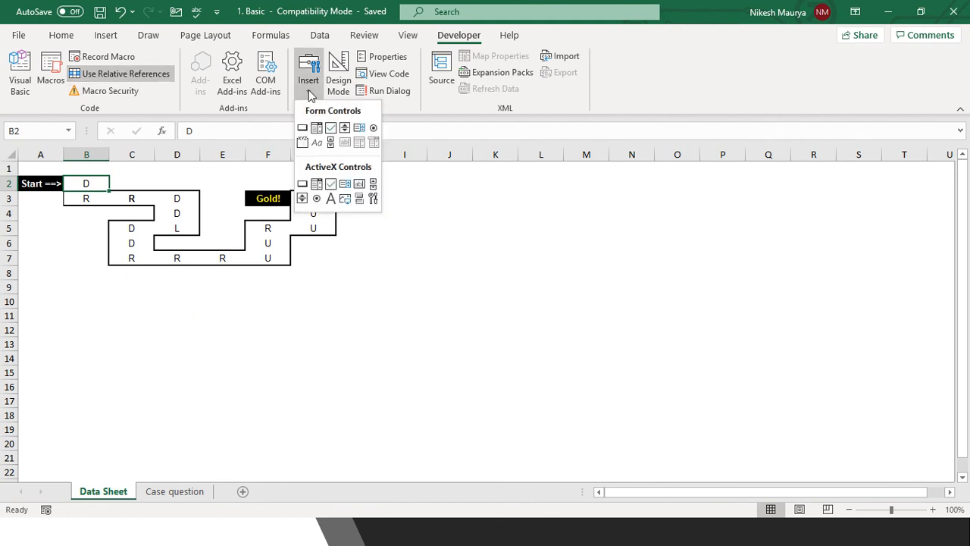
{"action": "left_click", "coordinate": [302, 129]}
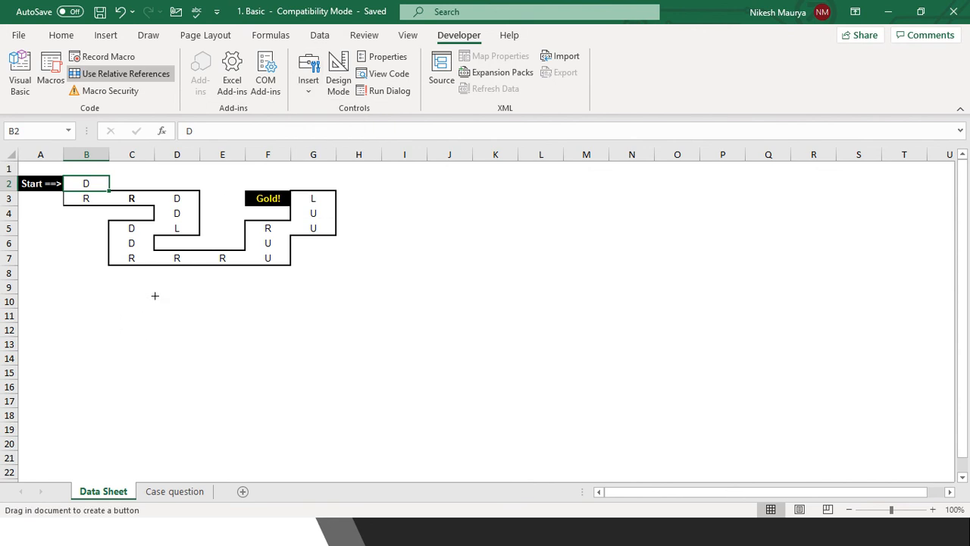
{"action": "left_click_drag", "start_coordinate": [157, 298], "coordinate": [226, 320]}
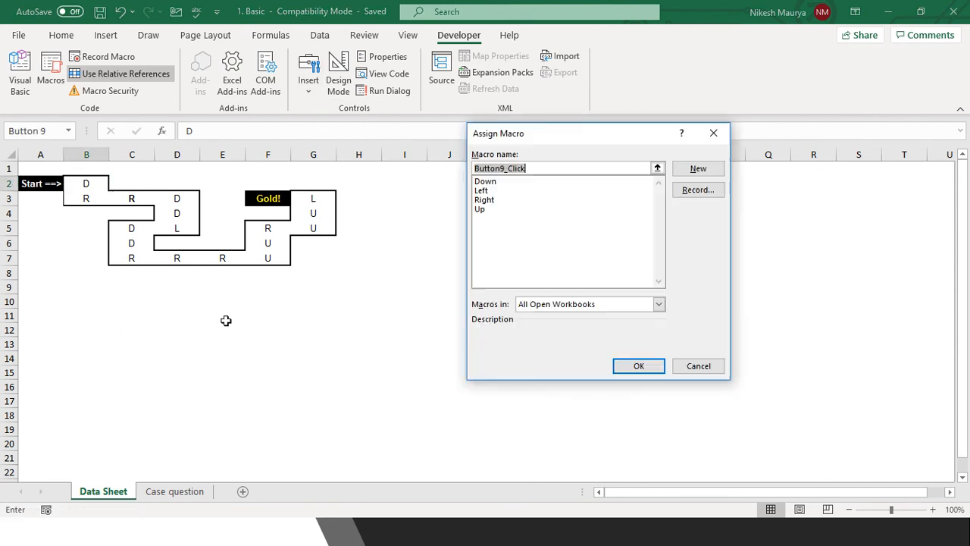
{"action": "left_click", "coordinate": [480, 210]}
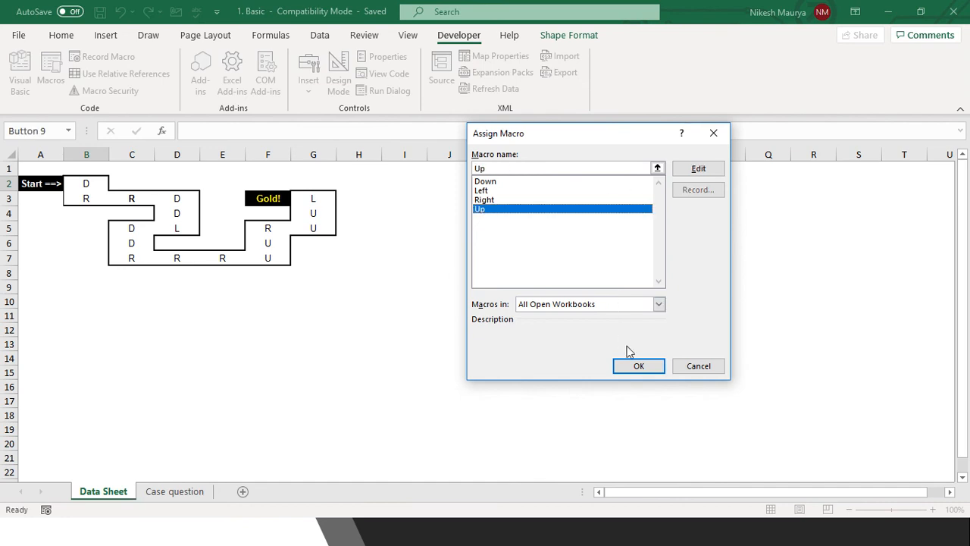
{"action": "left_click", "coordinate": [639, 366]}
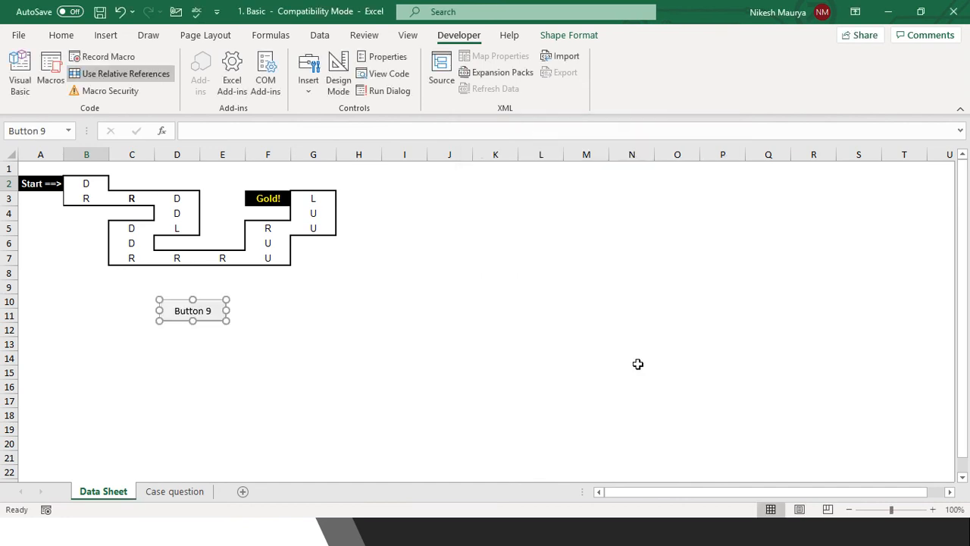
{"action": "left_click", "coordinate": [193, 309]}
{"action": "key", "text": "Escape"}
{"action": "key", "text": "Delete"}
{"action": "left_click", "coordinate": [218, 312]}
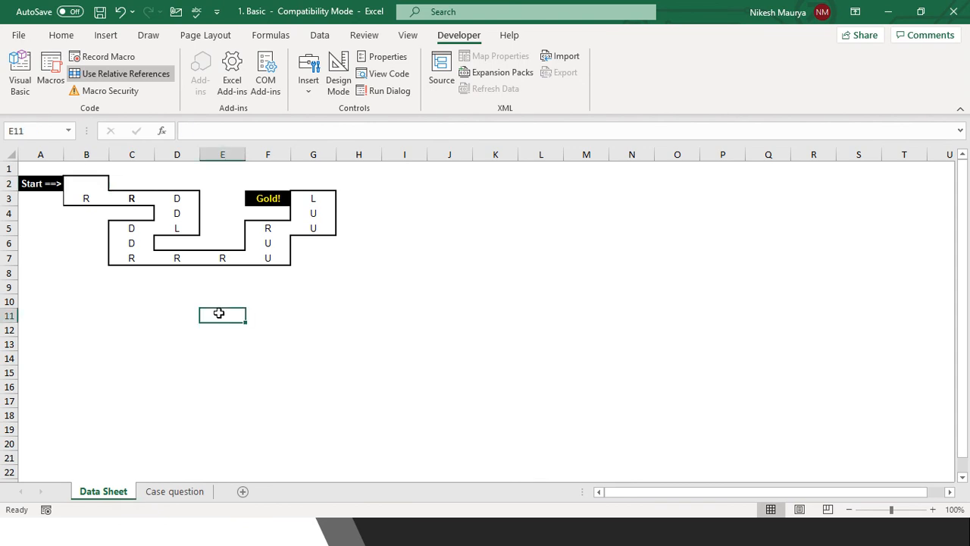
Insert a form control button around D10:D12 below the lettered path and assign the Up macro to it.
{"action": "left_click", "coordinate": [177, 311]}
{"action": "left_click", "coordinate": [305, 87]}
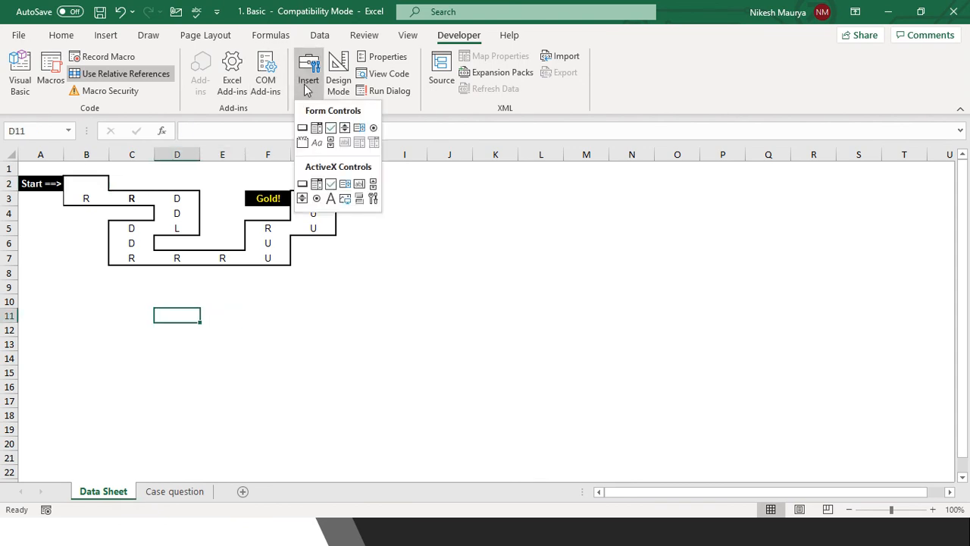
{"action": "left_click", "coordinate": [302, 127]}
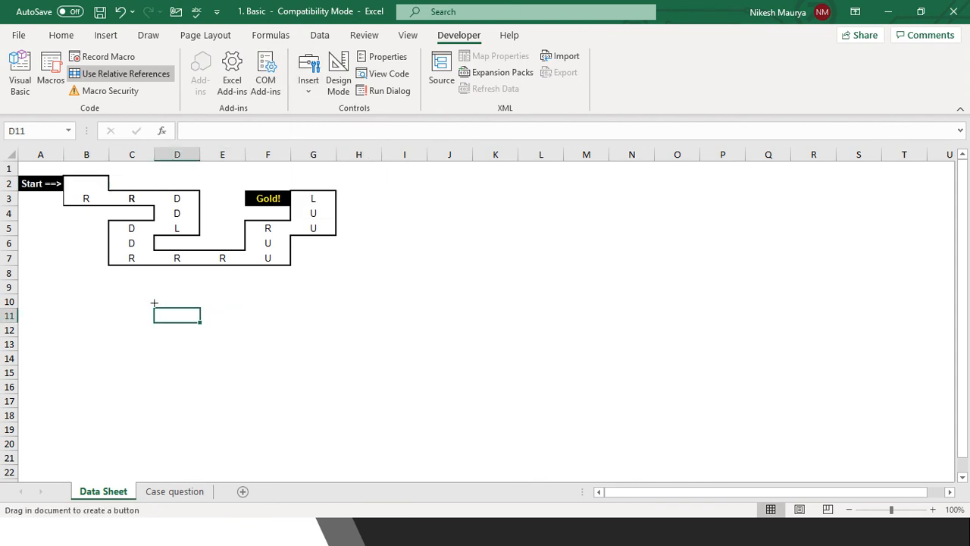
{"action": "left_click_drag", "start_coordinate": [153, 302], "coordinate": [220, 328]}
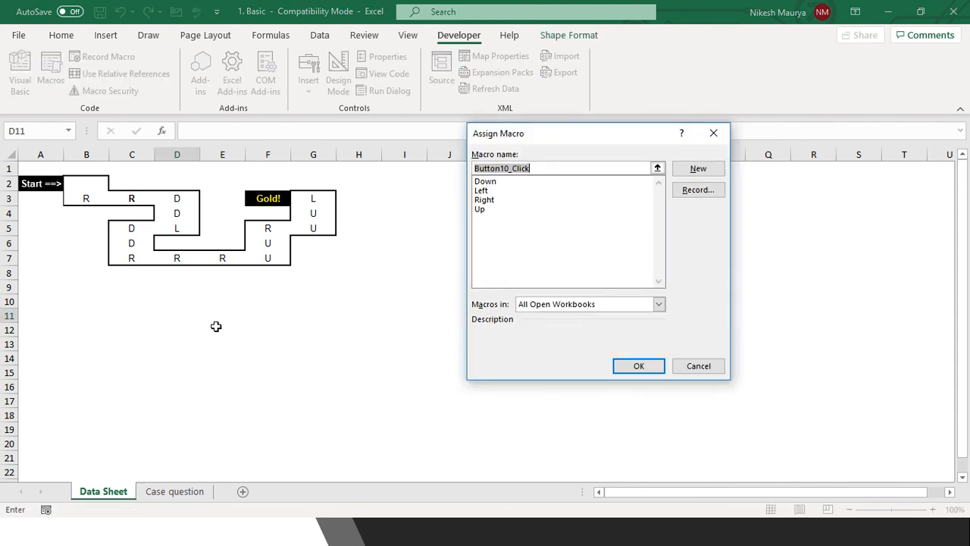
{"action": "left_click", "coordinate": [480, 200]}
{"action": "left_click", "coordinate": [483, 209]}
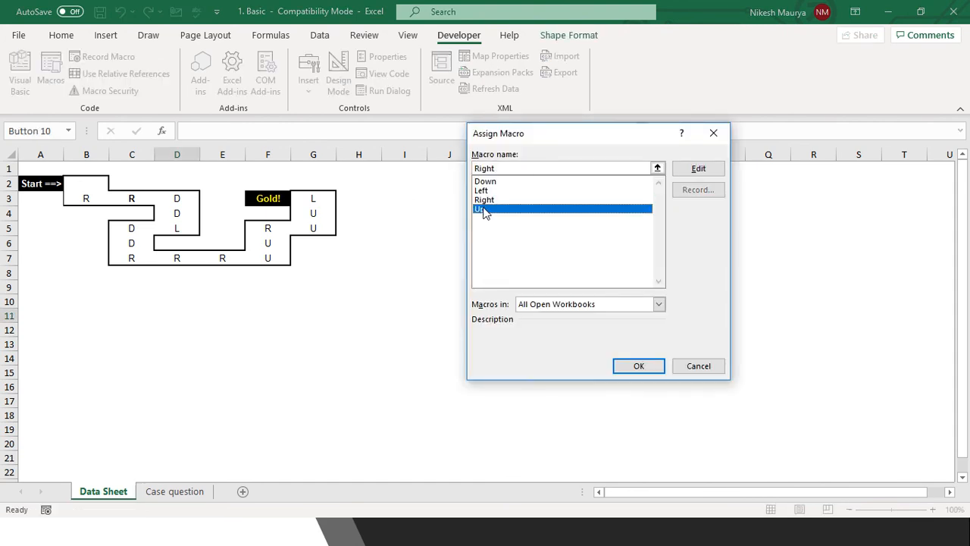
{"action": "left_click", "coordinate": [626, 366]}
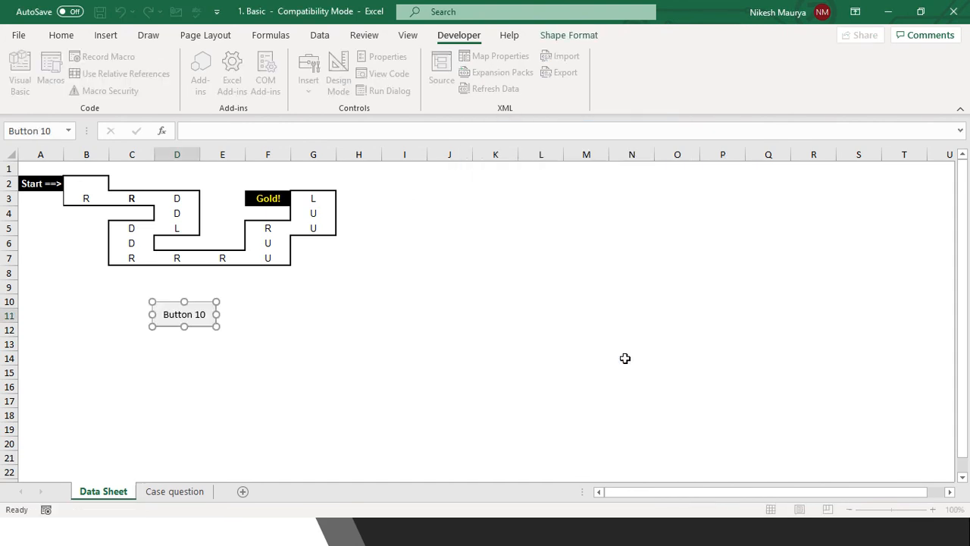
Replace the new button's caption with UP and deselect it by selecting cell D14.
{"action": "left_click", "coordinate": [179, 316]}
{"action": "type", "text": "UO"}
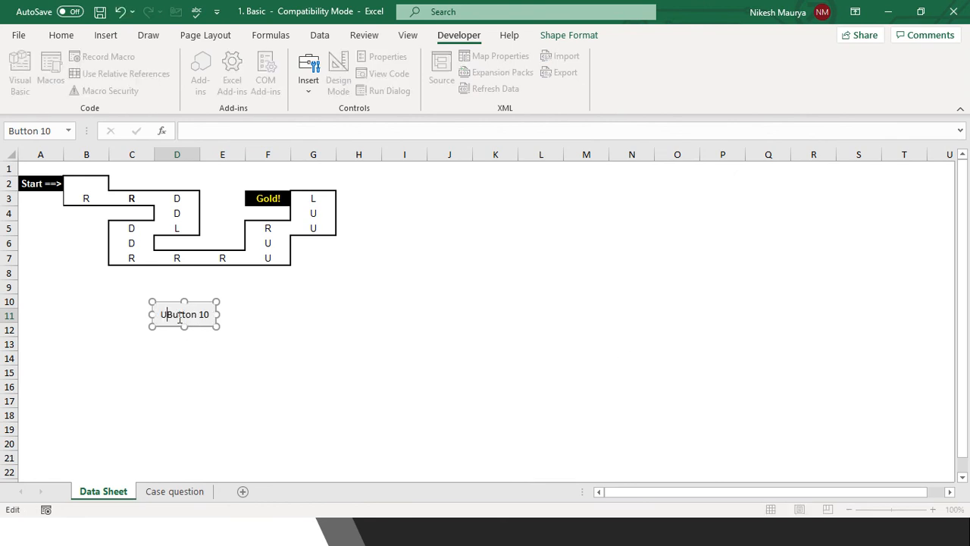
{"action": "key", "text": "BackSpace"}
{"action": "key", "text": "Delete"}
{"action": "key", "text": "Delete"}
{"action": "key", "text": "Delete"}
{"action": "key", "text": "Delete"}
{"action": "key", "text": "Delete"}
{"action": "key", "text": "Delete"}
{"action": "key", "text": "Delete"}
{"action": "key", "text": "Delete"}
{"action": "left_click", "coordinate": [164, 361]}
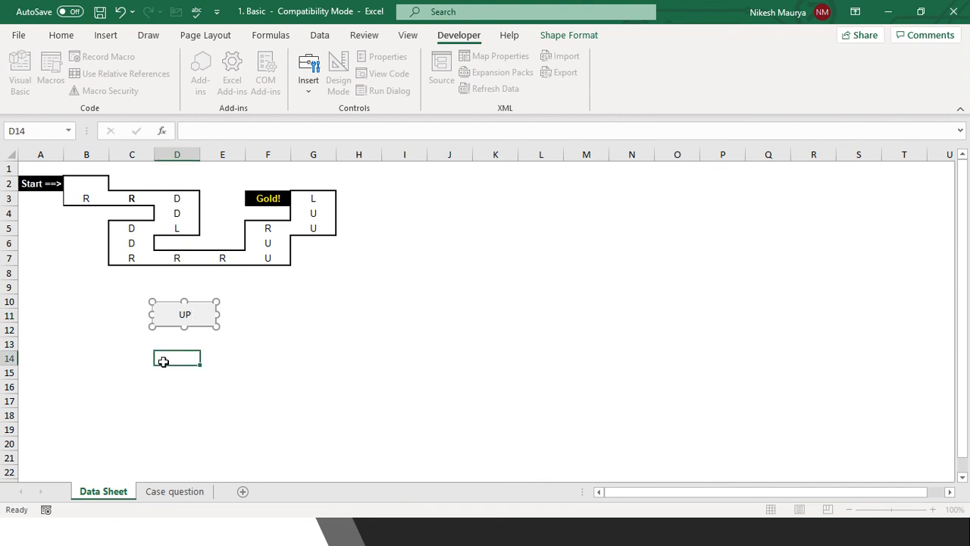
Test the UP button by running it six times from D14 up to D8.
{"action": "left_click", "coordinate": [189, 319]}
{"action": "left_click", "coordinate": [189, 319]}
{"action": "left_click", "coordinate": [189, 319]}
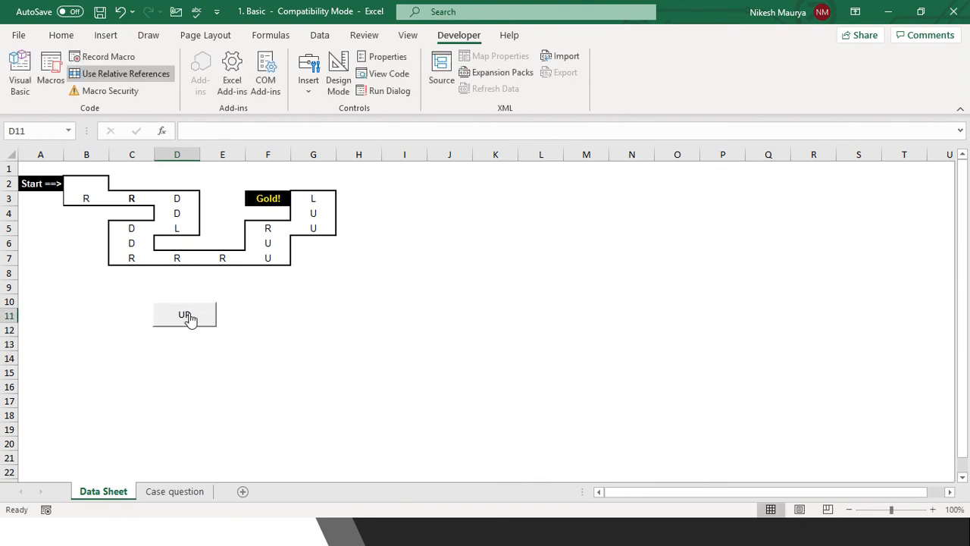
{"action": "left_click", "coordinate": [189, 319]}
{"action": "left_click", "coordinate": [189, 319]}
{"action": "left_click", "coordinate": [189, 319]}
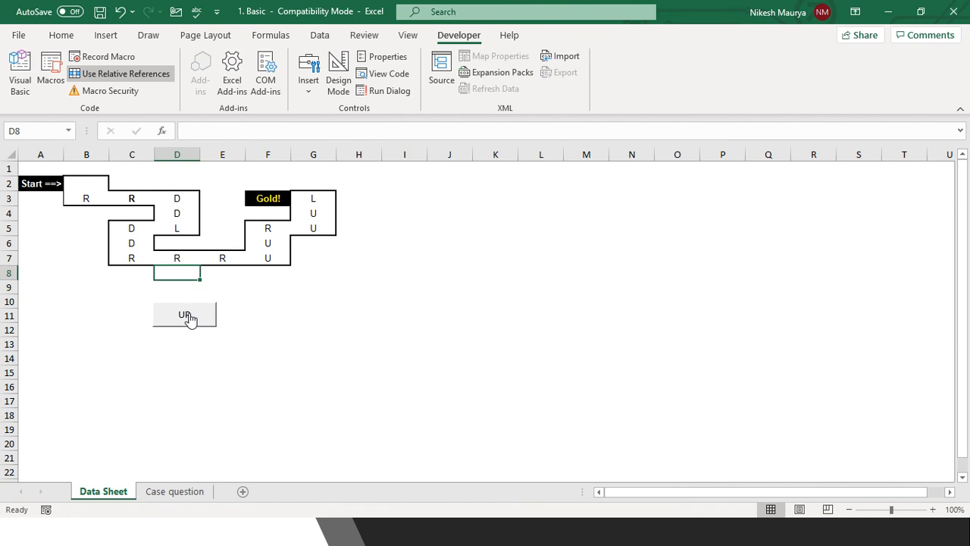
Enter the missing letter D in the path's empty cell B2.
{"action": "left_click", "coordinate": [83, 186]}
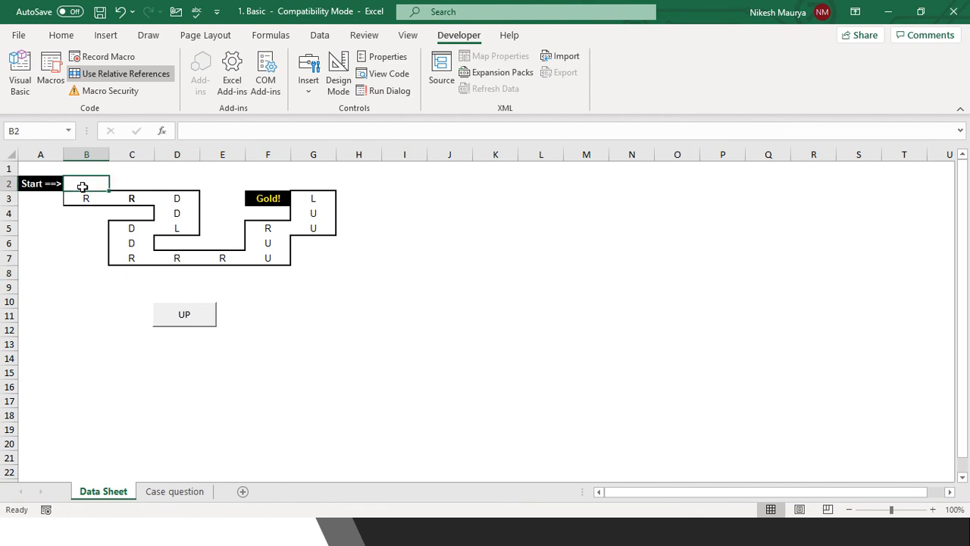
{"action": "type", "text": "D"}
{"action": "left_click", "coordinate": [46, 240]}
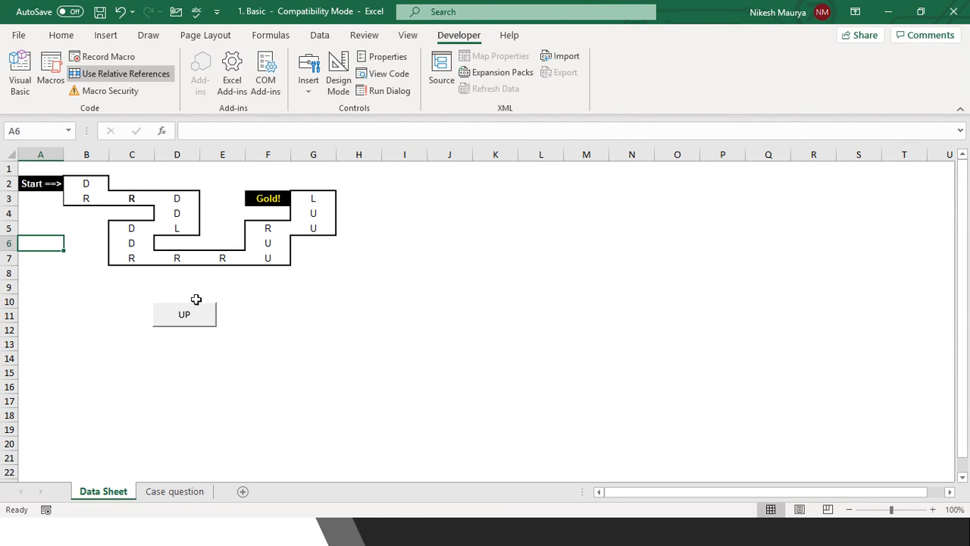
Insert a form control button around E12:F14, diagonally below the UP button, and assign the Right macro to it.
{"action": "left_click", "coordinate": [312, 94]}
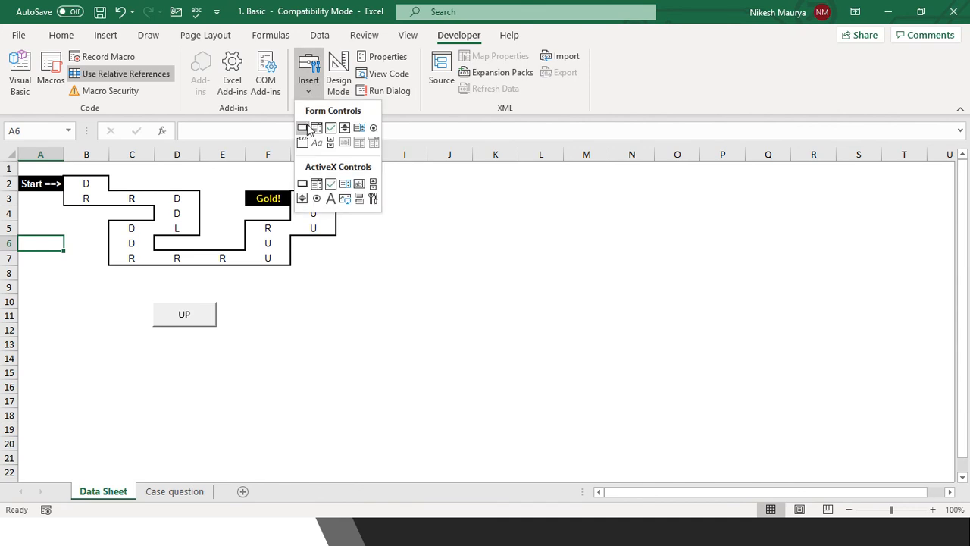
{"action": "left_click", "coordinate": [302, 127]}
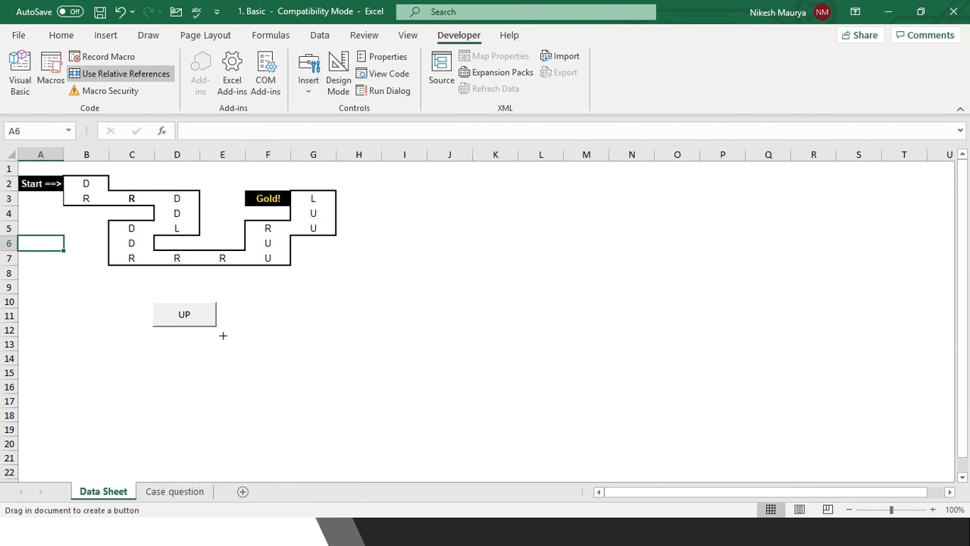
{"action": "left_click_drag", "start_coordinate": [219, 331], "coordinate": [282, 365]}
{"action": "left_click", "coordinate": [505, 200]}
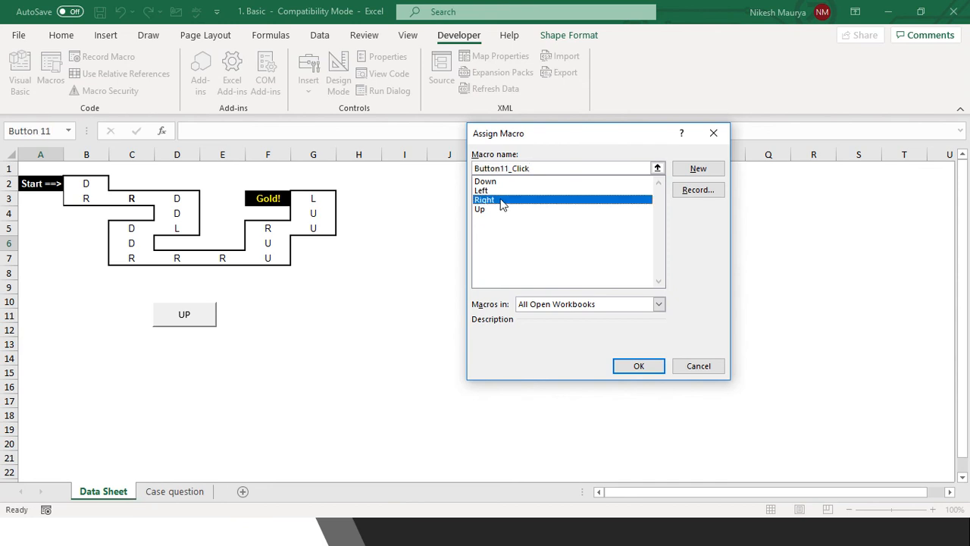
{"action": "left_click", "coordinate": [636, 366]}
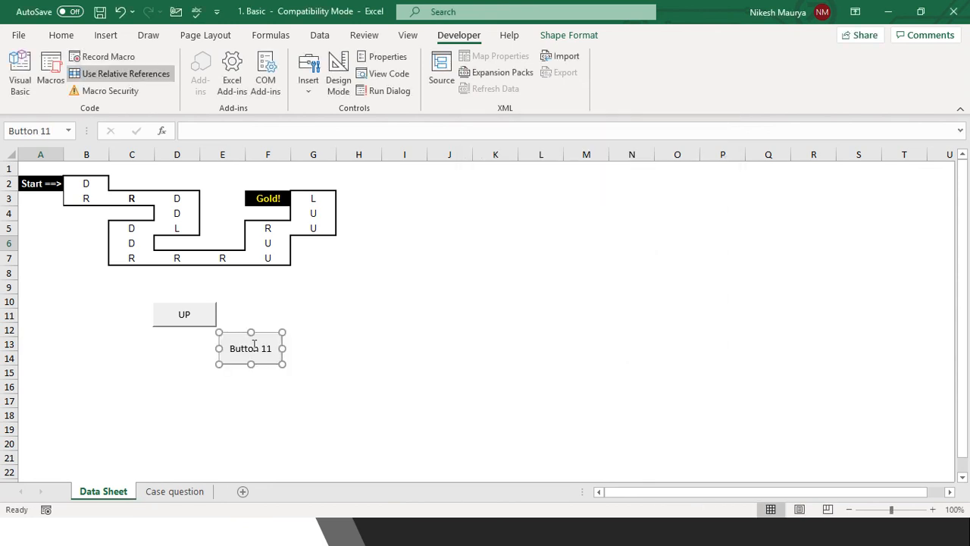
Replace the second button's caption with RIght and deselect it by selecting cell D13.
{"action": "left_click", "coordinate": [231, 348]}
{"action": "key", "text": "Delete"}
{"action": "key", "text": "Delete"}
{"action": "key", "text": "Delete"}
{"action": "key", "text": "Delete"}
{"action": "key", "text": "Delete"}
{"action": "key", "text": "Delete"}
{"action": "key", "text": "Delete"}
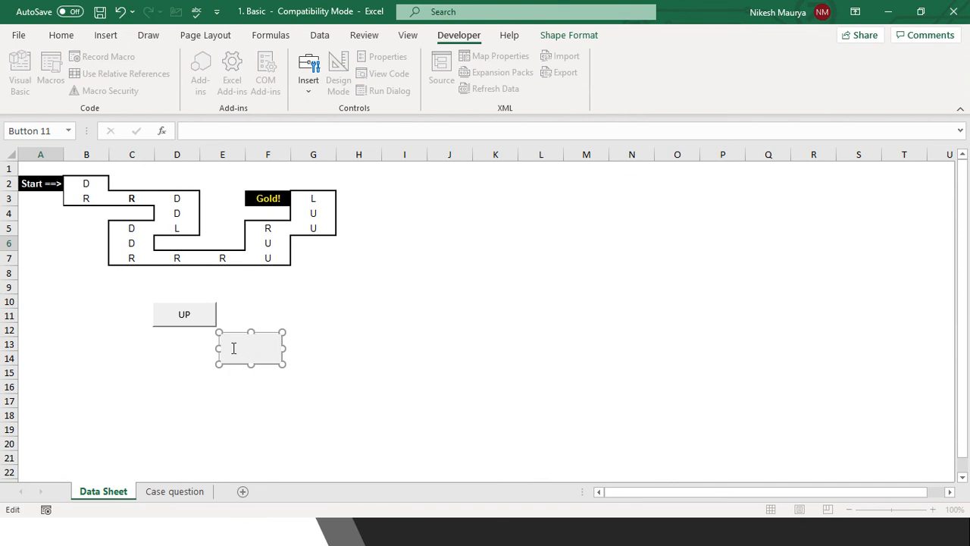
{"action": "type", "text": "Right"}
{"action": "left_click", "coordinate": [159, 348]}
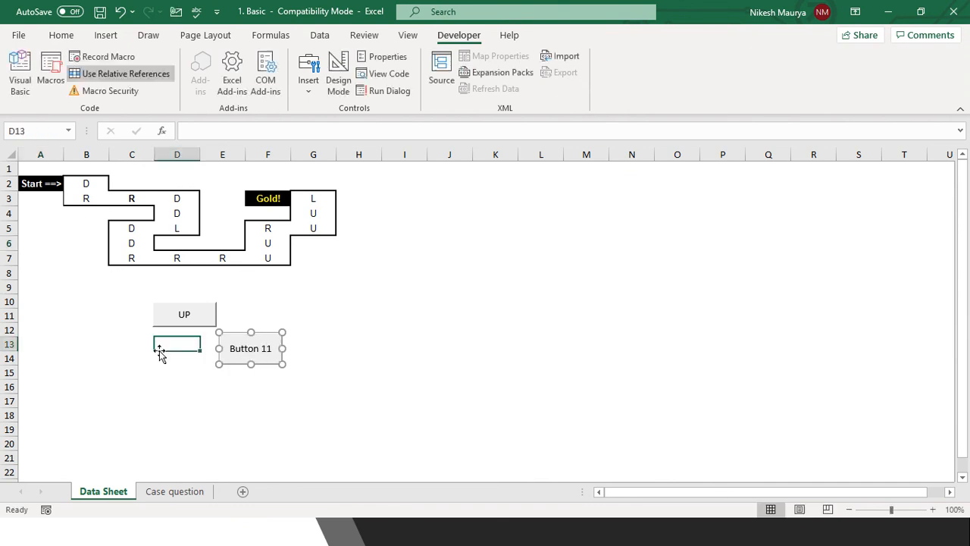
Test the RIght button by running it five times from D13 across to I13.
{"action": "left_click", "coordinate": [251, 352]}
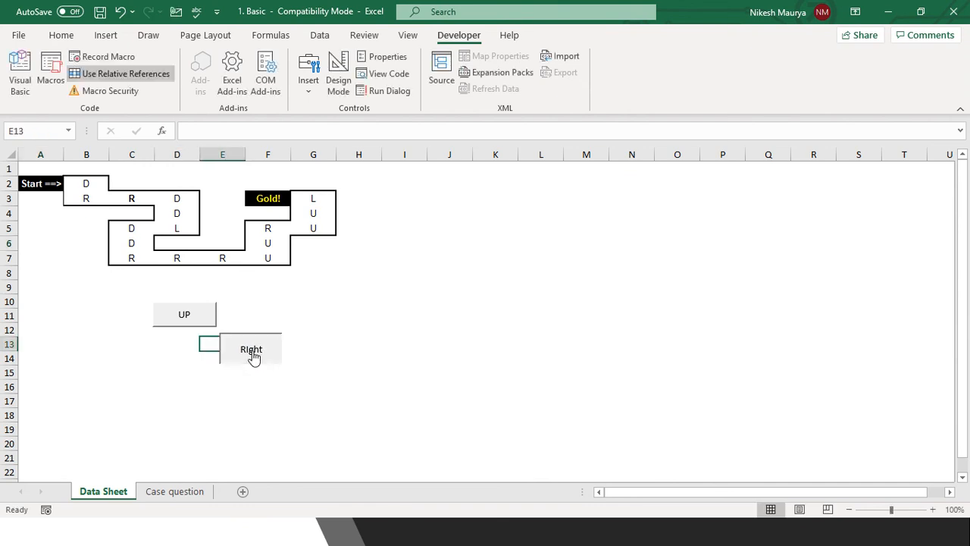
{"action": "left_click", "coordinate": [251, 350]}
{"action": "left_click", "coordinate": [251, 350]}
{"action": "left_click", "coordinate": [251, 352]}
{"action": "left_click", "coordinate": [253, 354]}
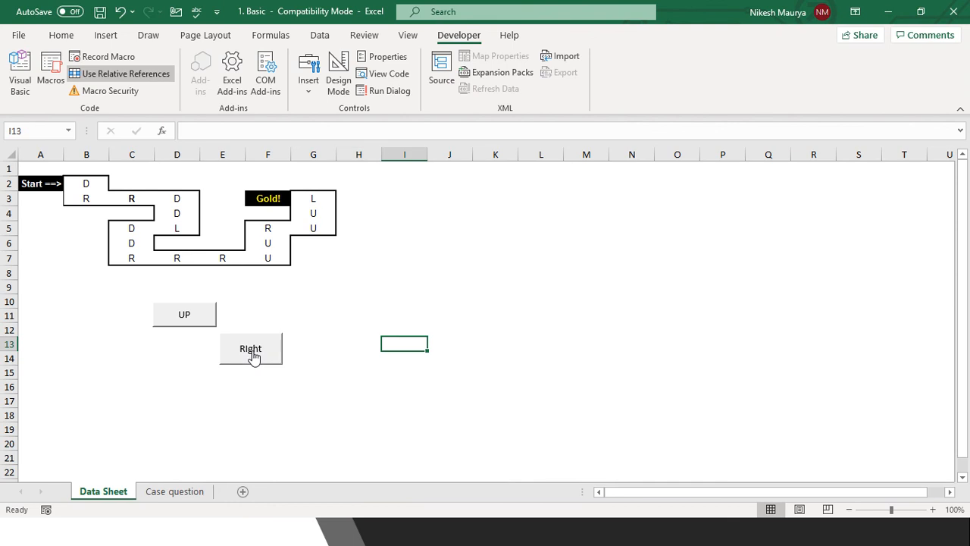
Insert a form control button around B13:C14, on the opposite side from the RIght button, and assign the Left macro to it.
{"action": "left_click", "coordinate": [310, 93]}
{"action": "left_click", "coordinate": [302, 127]}
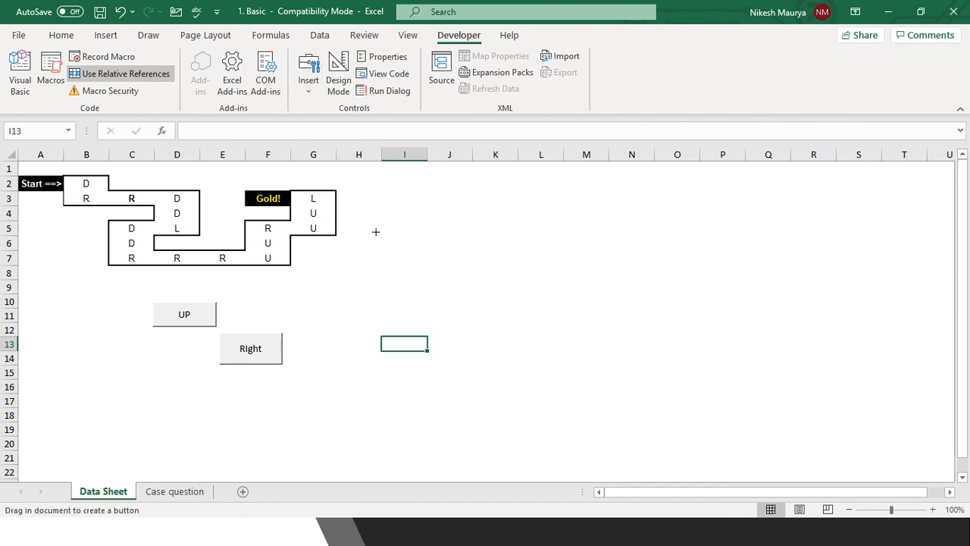
{"action": "mouse_move", "coordinate": [94, 340]}
{"action": "left_mouse_down"}
{"action": "mouse_move", "coordinate": [143, 353]}
{"action": "mouse_move", "coordinate": [143, 363]}
{"action": "left_mouse_up"}
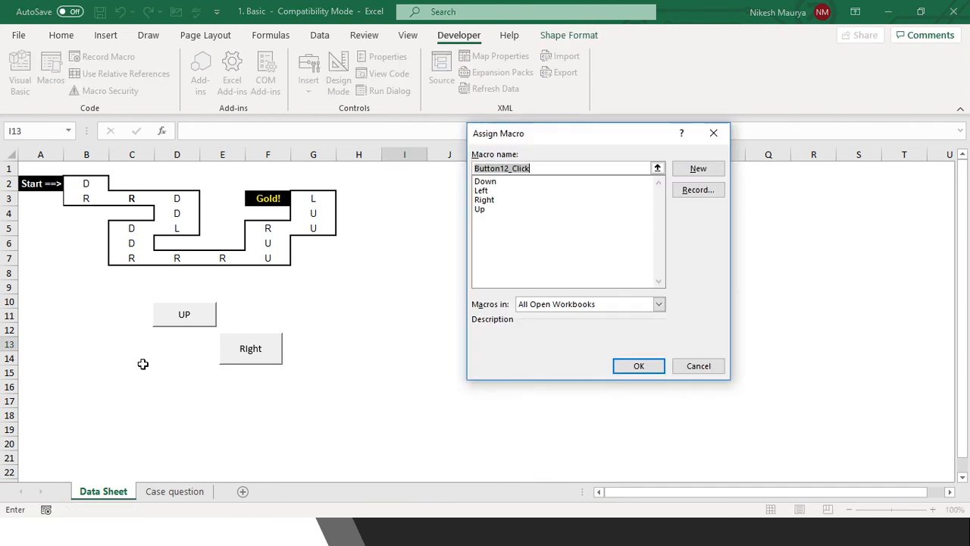
{"action": "left_click", "coordinate": [484, 190]}
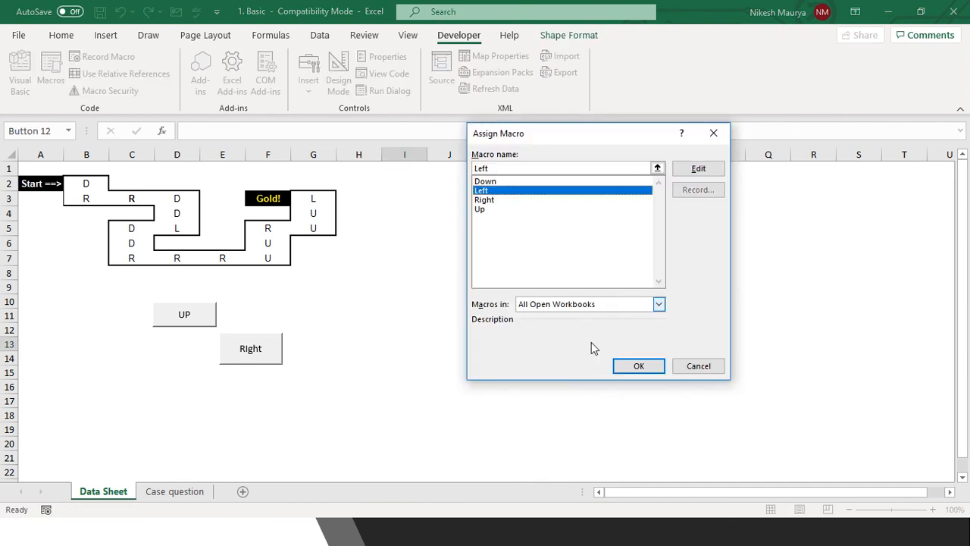
{"action": "left_click", "coordinate": [628, 365]}
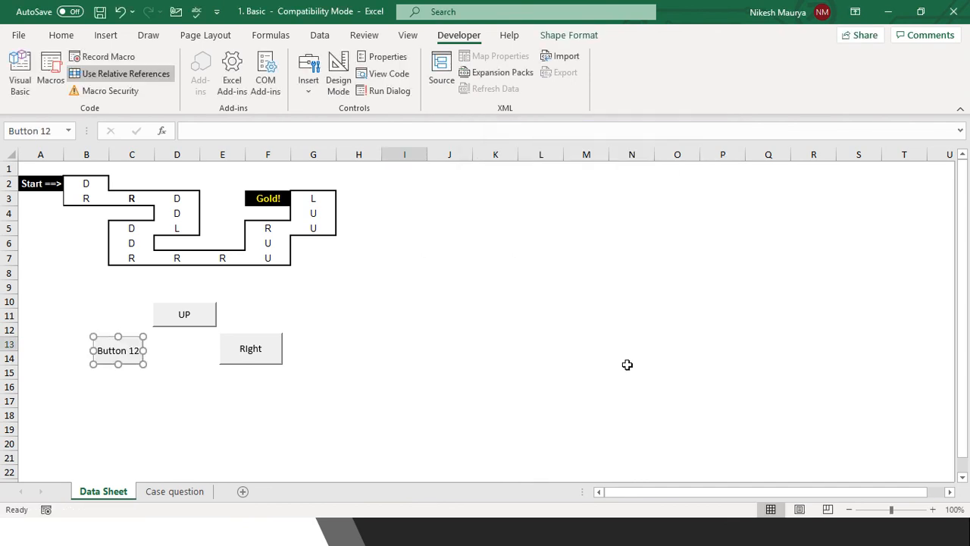
Replace the caption of the button around B13:C14 with LEFT and deselect it by selecting cell C16.
{"action": "left_click", "coordinate": [101, 354]}
{"action": "key", "text": "Delete"}
{"action": "key", "text": "Delete"}
{"action": "key", "text": "Delete"}
{"action": "key", "text": "Delete"}
{"action": "key", "text": "Delete"}
{"action": "key", "text": "Delete"}
{"action": "key", "text": "Delete"}
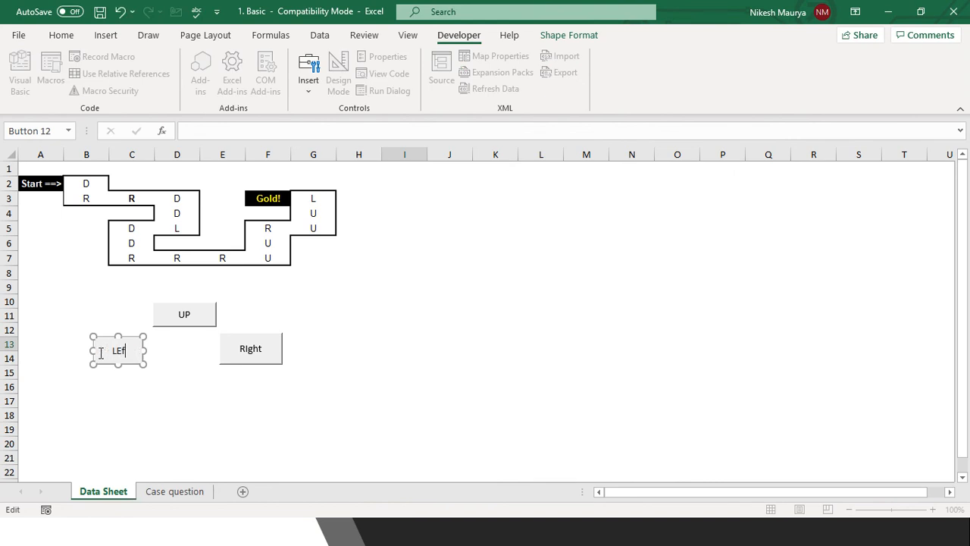
{"action": "type", "text": "LEFT"}
{"action": "left_click", "coordinate": [134, 389]}
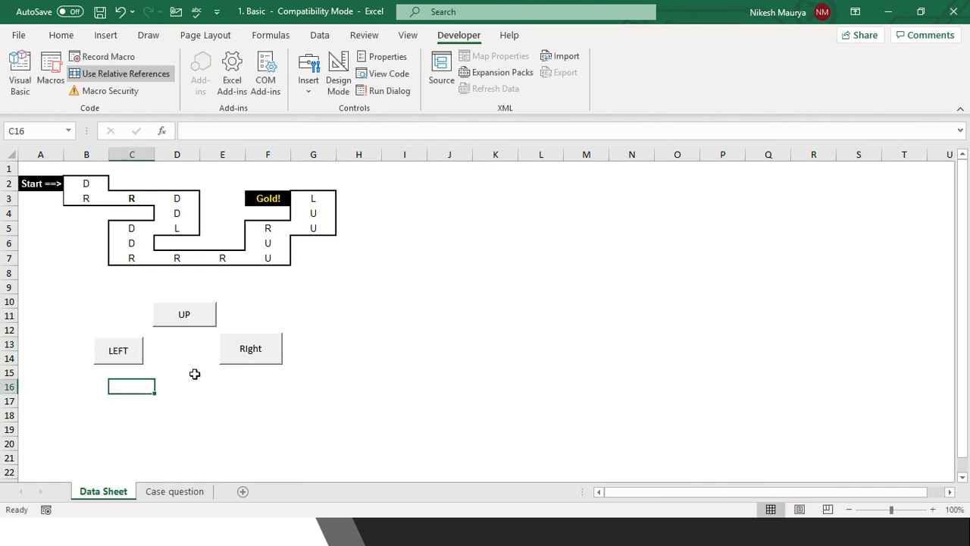
Insert a form control button around D15:E17, below the UP button, and assign the Down macro to it.
{"action": "left_click", "coordinate": [310, 85]}
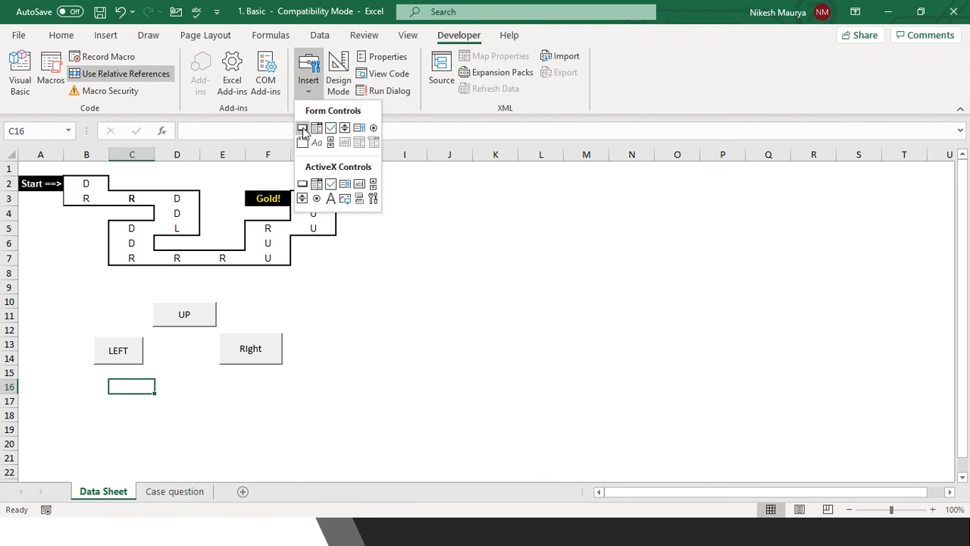
{"action": "left_click", "coordinate": [302, 127]}
{"action": "left_click_drag", "start_coordinate": [150, 372], "coordinate": [213, 400]}
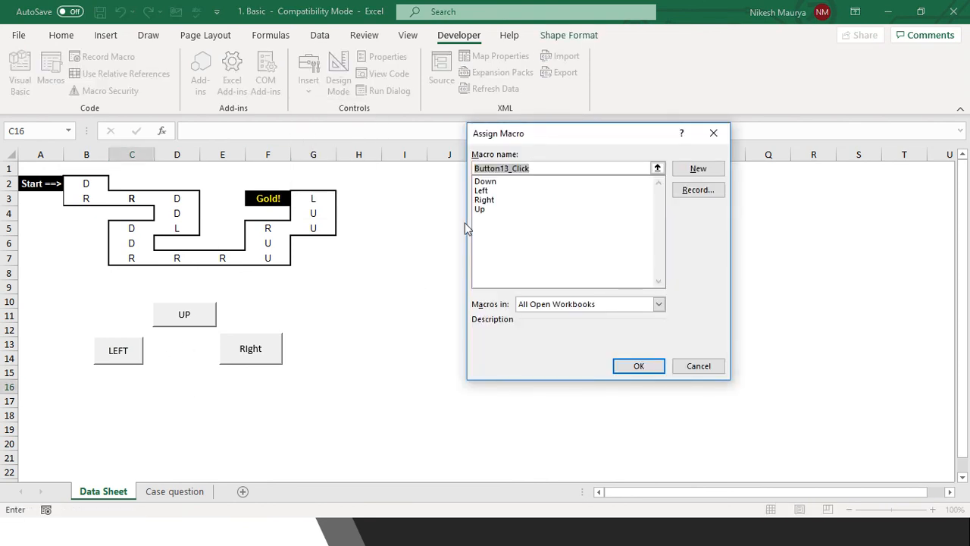
{"action": "left_click", "coordinate": [487, 182]}
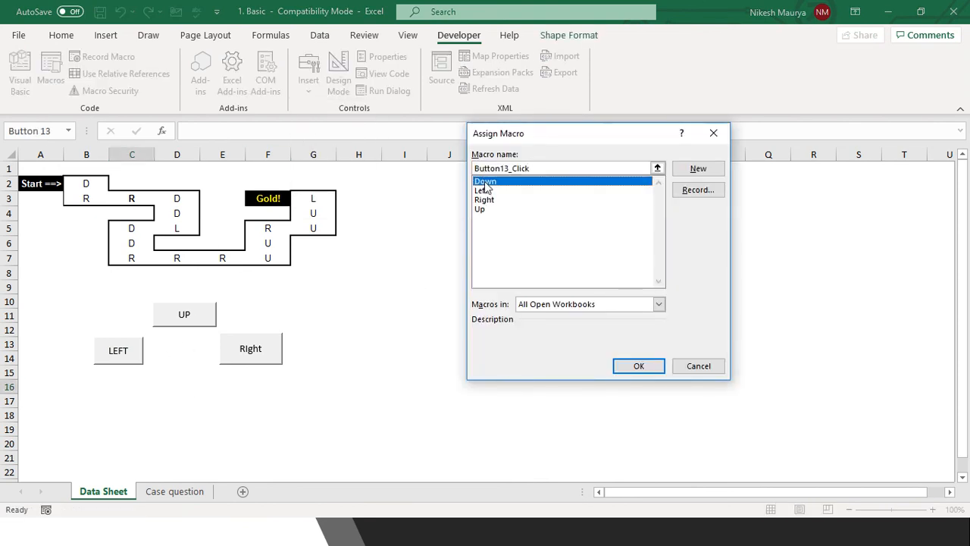
{"action": "left_click", "coordinate": [644, 370]}
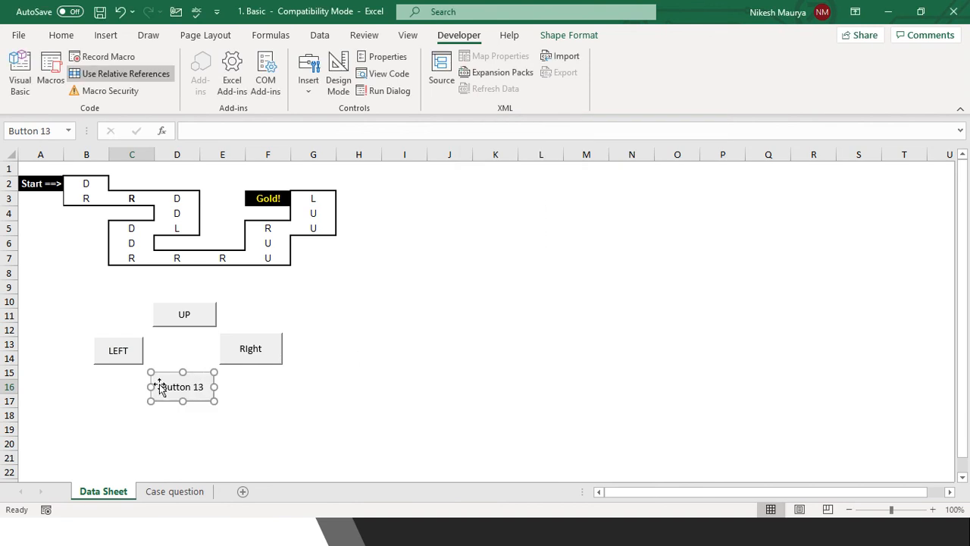
Replace the new bottom button's caption with DOWN and deselect it by selecting cell F16.
{"action": "left_click", "coordinate": [161, 388]}
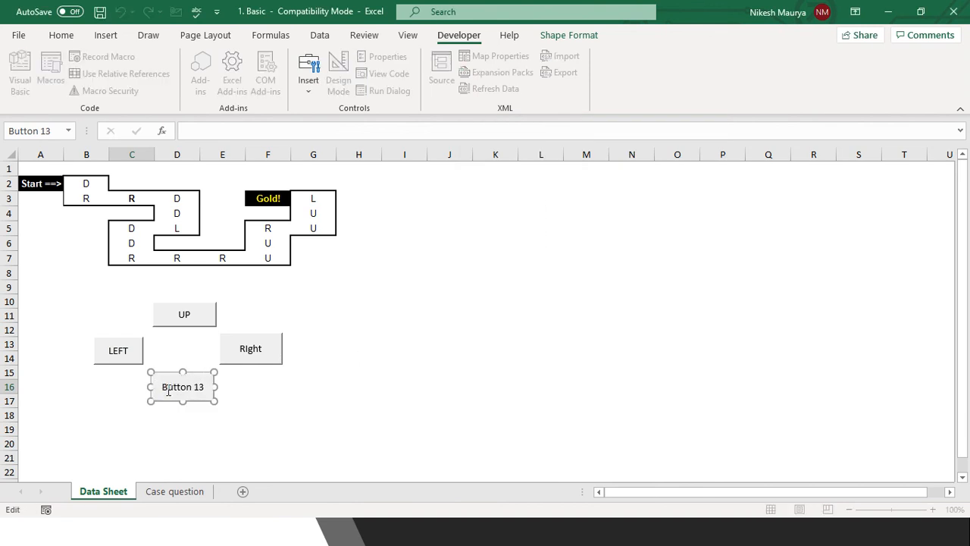
{"action": "key", "text": "Delete"}
{"action": "key", "text": "Delete"}
{"action": "key", "text": "Delete"}
{"action": "key", "text": "Delete"}
{"action": "key", "text": "Delete"}
{"action": "key", "text": "Delete"}
{"action": "key", "text": "Delete"}
{"action": "type", "text": "DOWN"}
{"action": "left_click", "coordinate": [255, 390]}
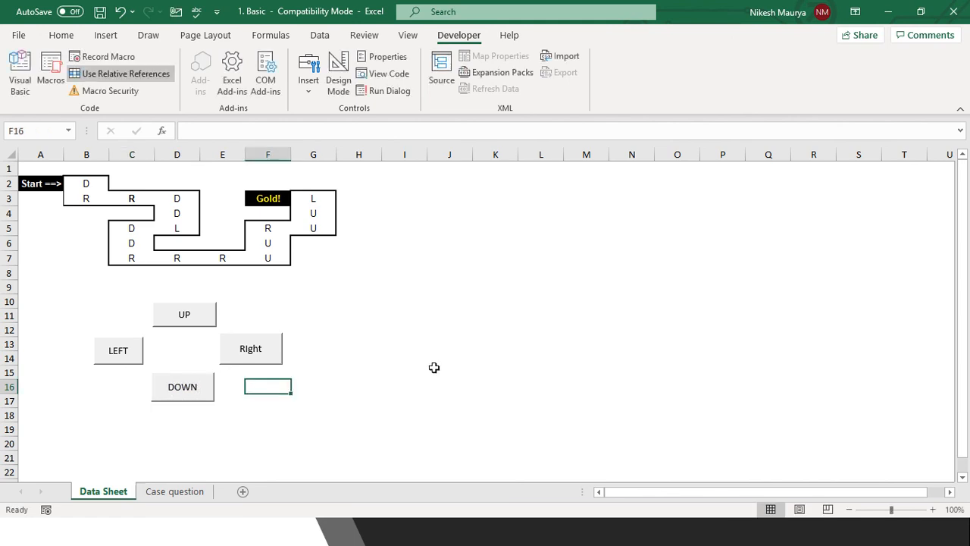
Starting from the Start cell A2, run the direction buttons along the marked path to reach cell C7.
{"action": "left_click", "coordinate": [25, 185]}
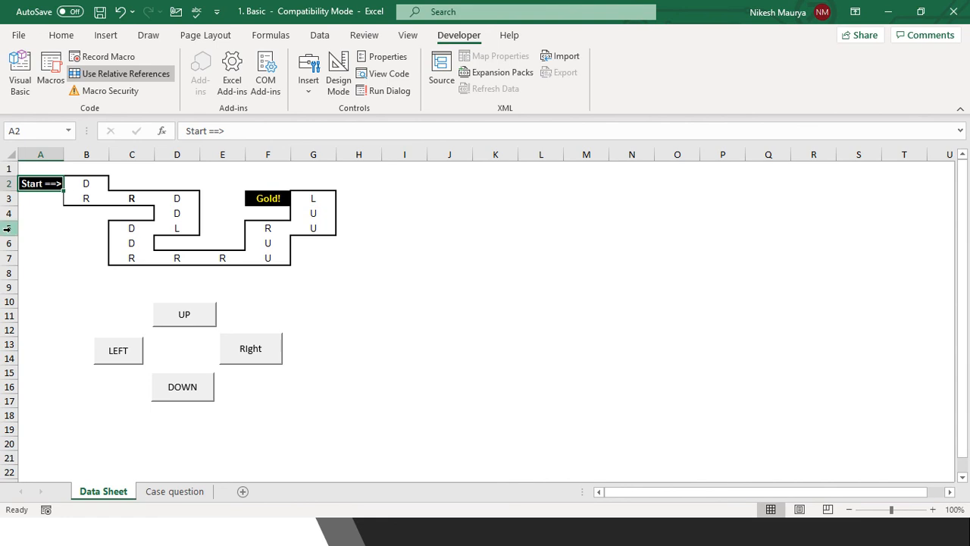
{"action": "left_click", "coordinate": [260, 355]}
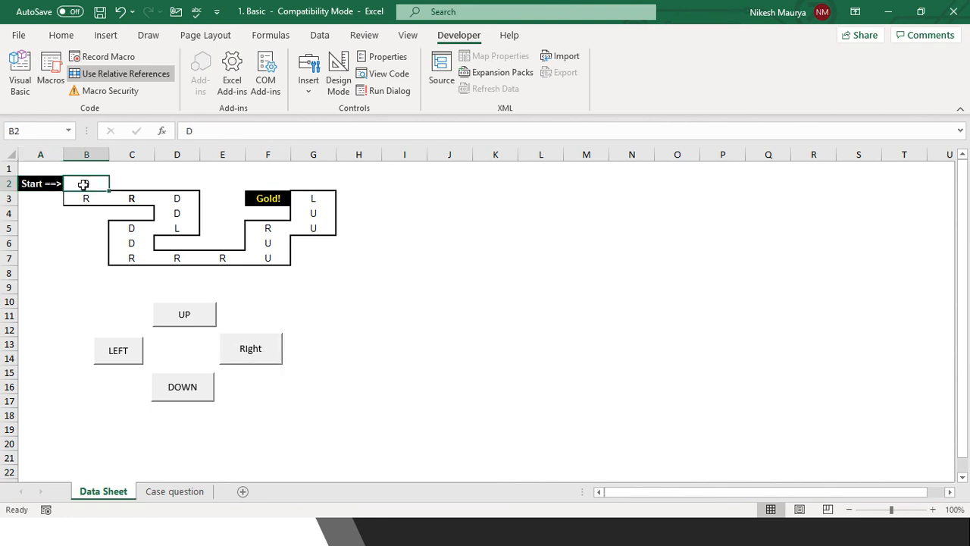
{"action": "left_click", "coordinate": [186, 393]}
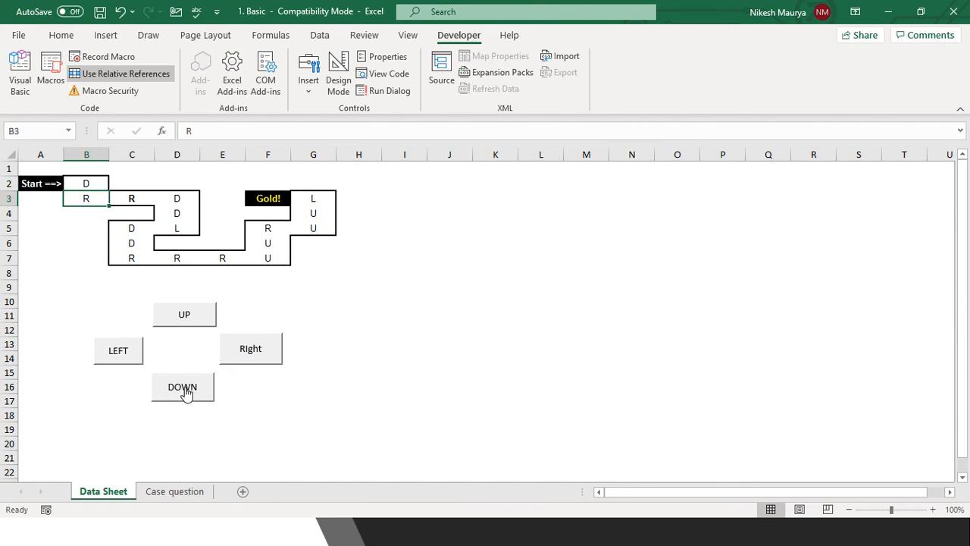
{"action": "left_click", "coordinate": [256, 358]}
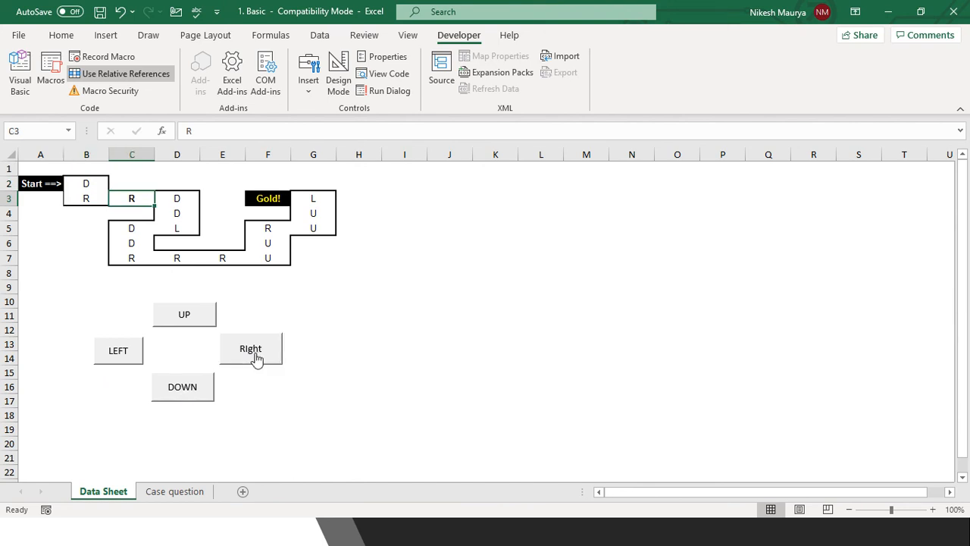
{"action": "left_click", "coordinate": [256, 358]}
{"action": "left_click", "coordinate": [190, 389]}
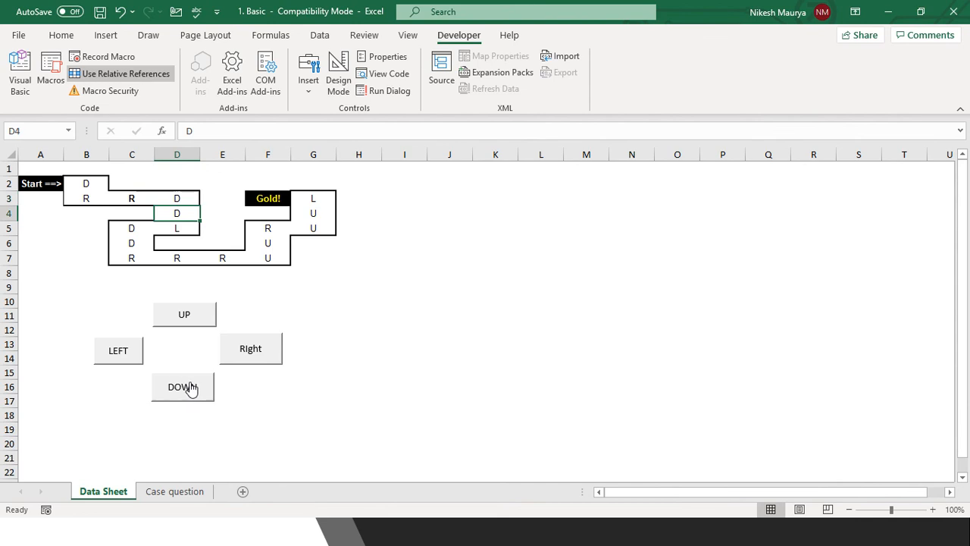
{"action": "left_click", "coordinate": [192, 388]}
{"action": "left_click", "coordinate": [117, 348]}
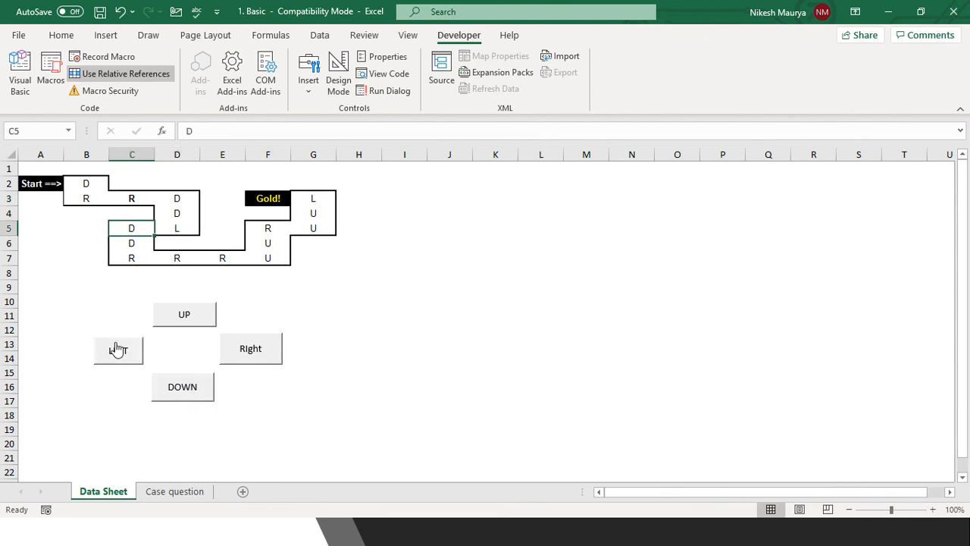
{"action": "left_click", "coordinate": [182, 389]}
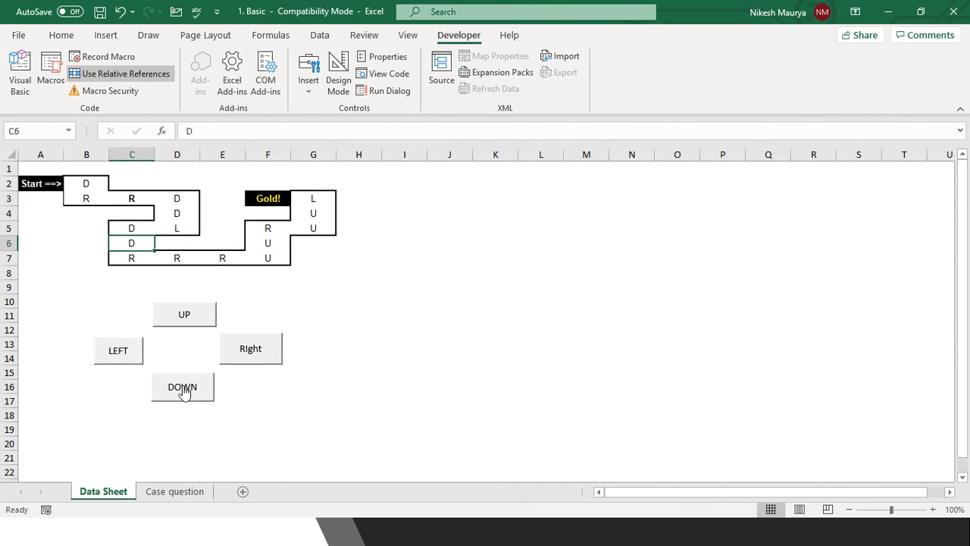
{"action": "left_click", "coordinate": [182, 389]}
Continue along the path from C7 with the RIght, UP and LEFT buttons to reach the Gold! cell F3.
{"action": "left_click", "coordinate": [250, 362]}
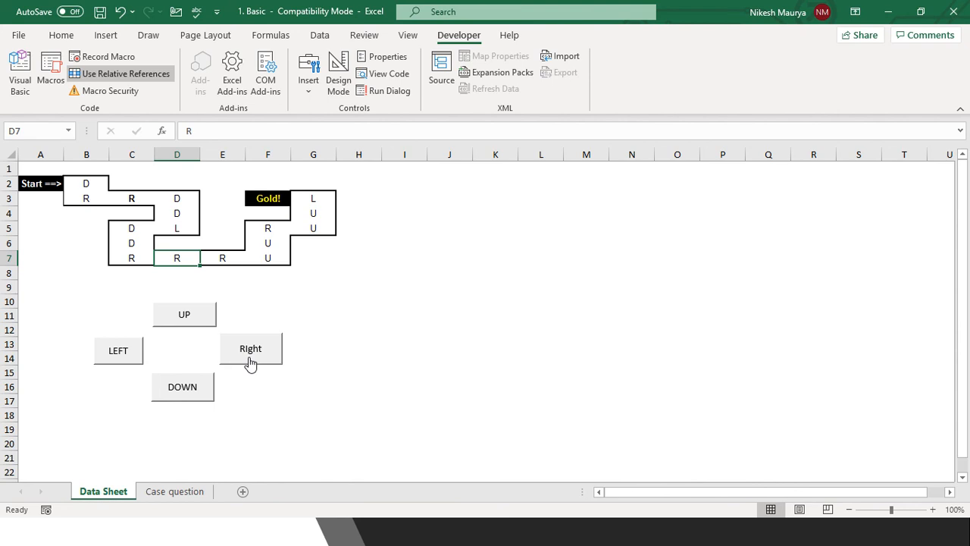
{"action": "left_click", "coordinate": [250, 362]}
{"action": "left_click", "coordinate": [250, 362]}
{"action": "left_click", "coordinate": [197, 319]}
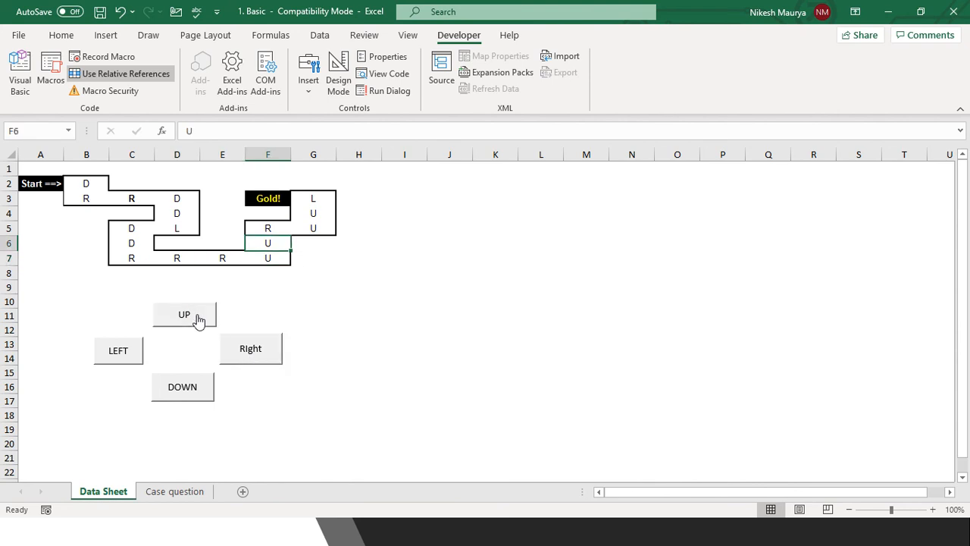
{"action": "left_click", "coordinate": [197, 320]}
{"action": "left_click", "coordinate": [250, 359]}
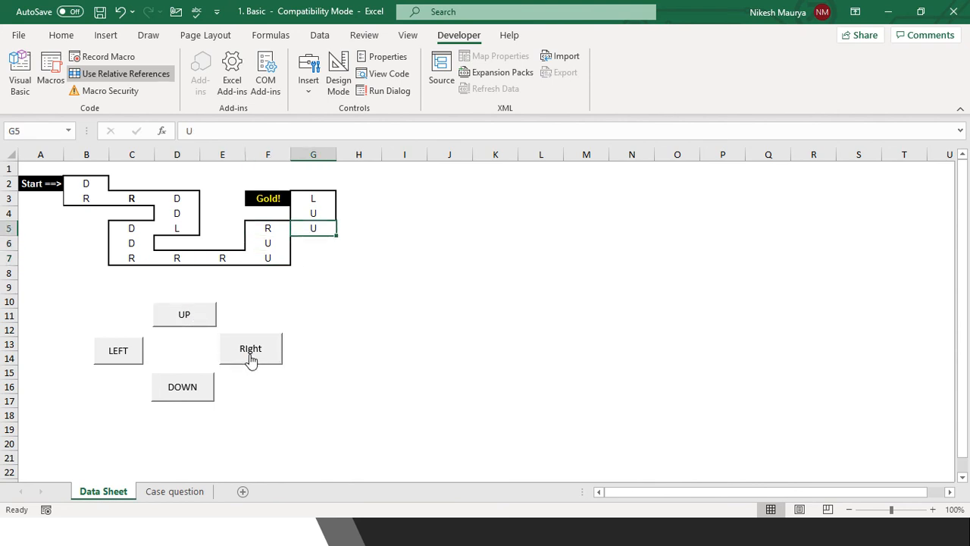
{"action": "left_click", "coordinate": [190, 319]}
{"action": "left_click", "coordinate": [190, 318]}
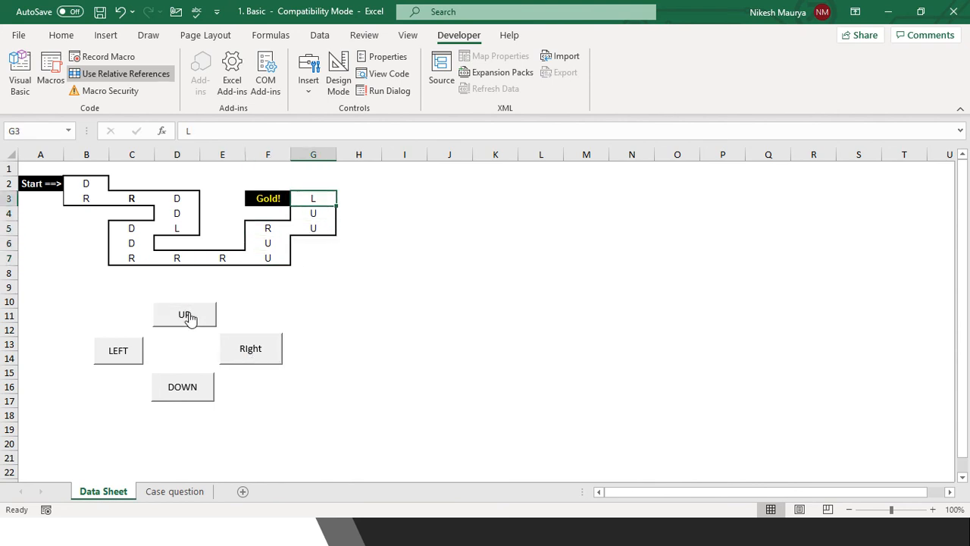
{"action": "left_click", "coordinate": [111, 360]}
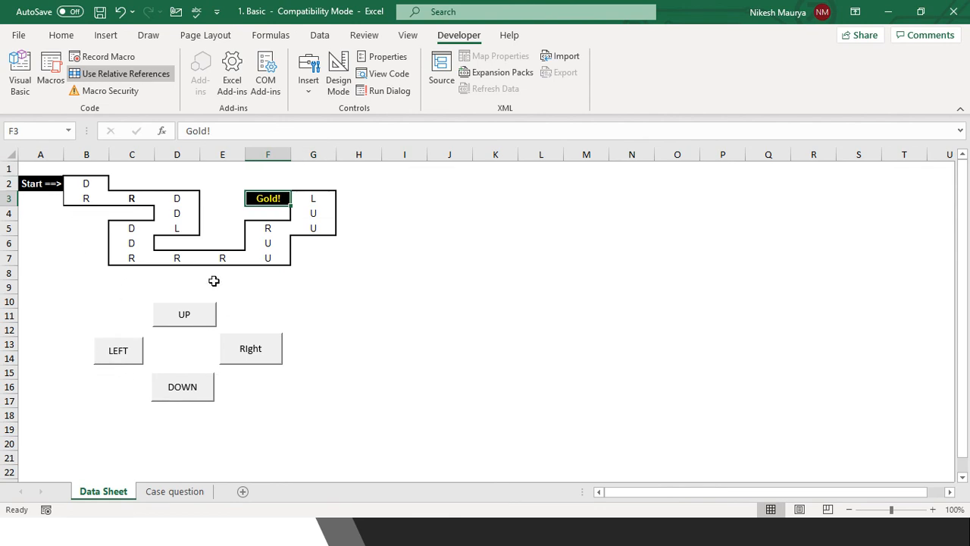
{"action": "left_click", "coordinate": [33, 188]}
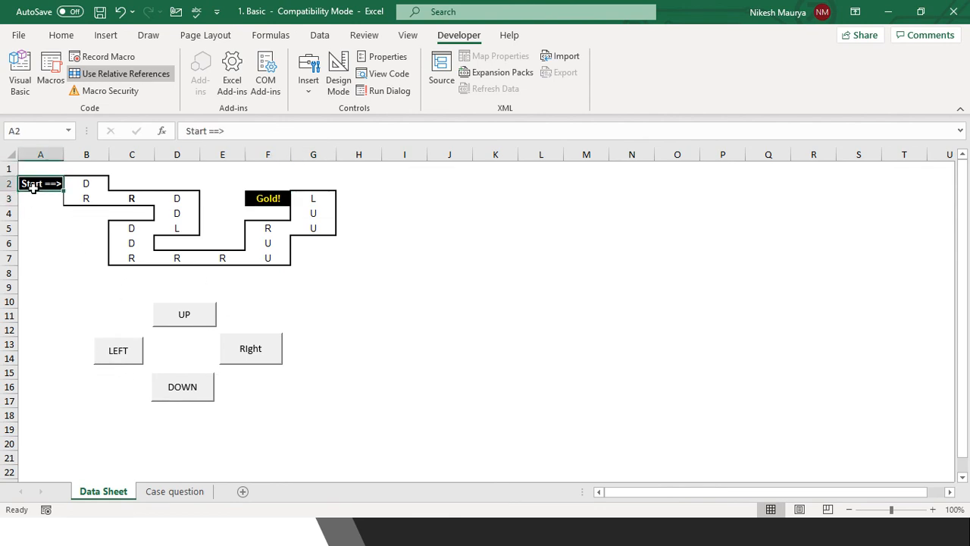
{"action": "left_click", "coordinate": [274, 200]}
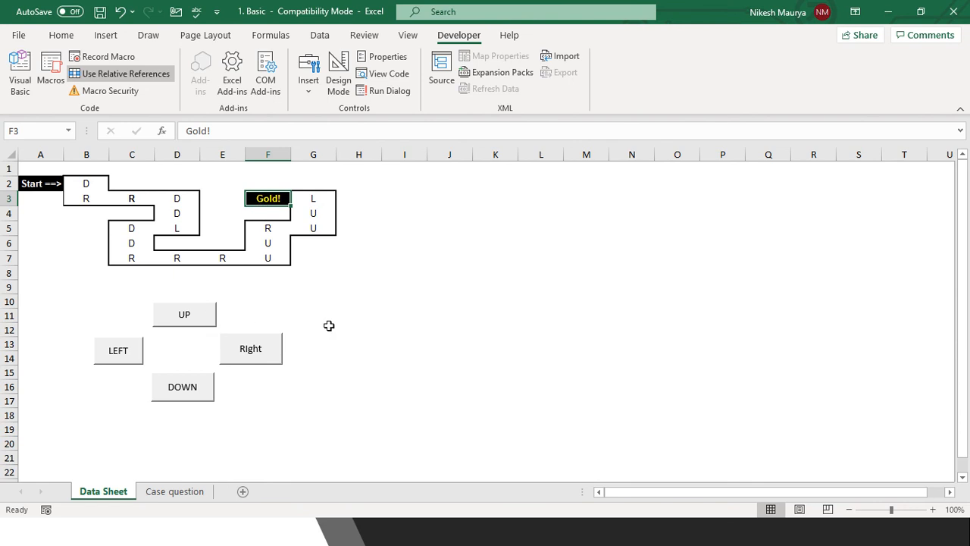
{"action": "left_click", "coordinate": [413, 313]}
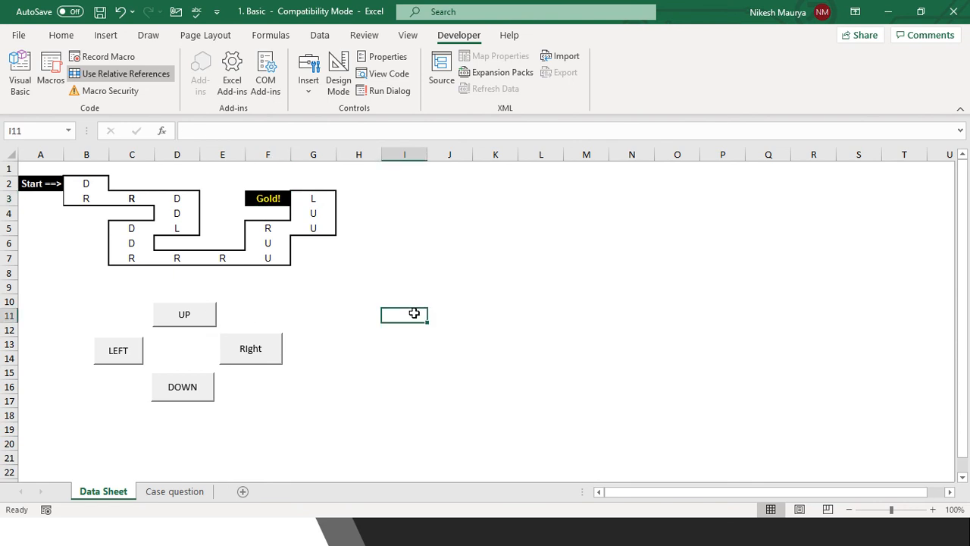
{"action": "left_click", "coordinate": [34, 184]}
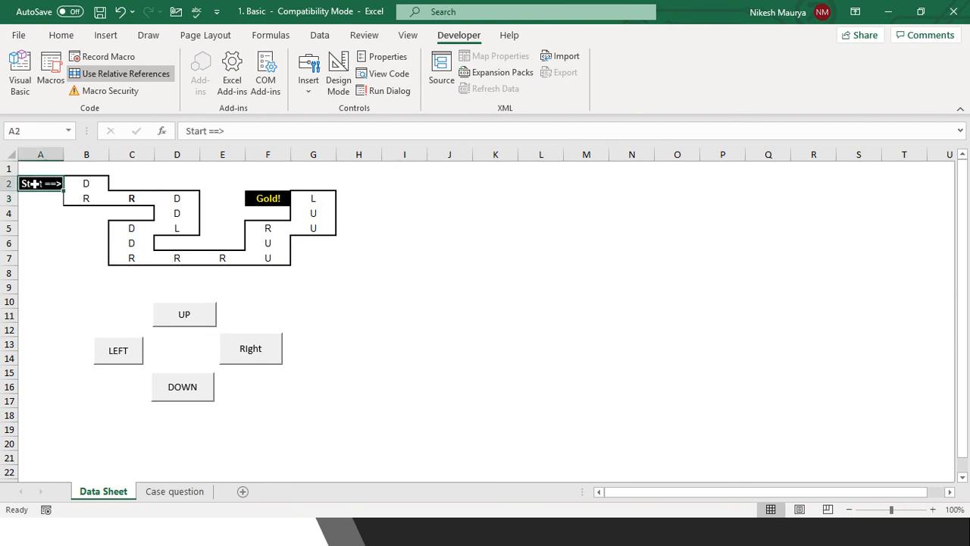
{"action": "left_click", "coordinate": [269, 203]}
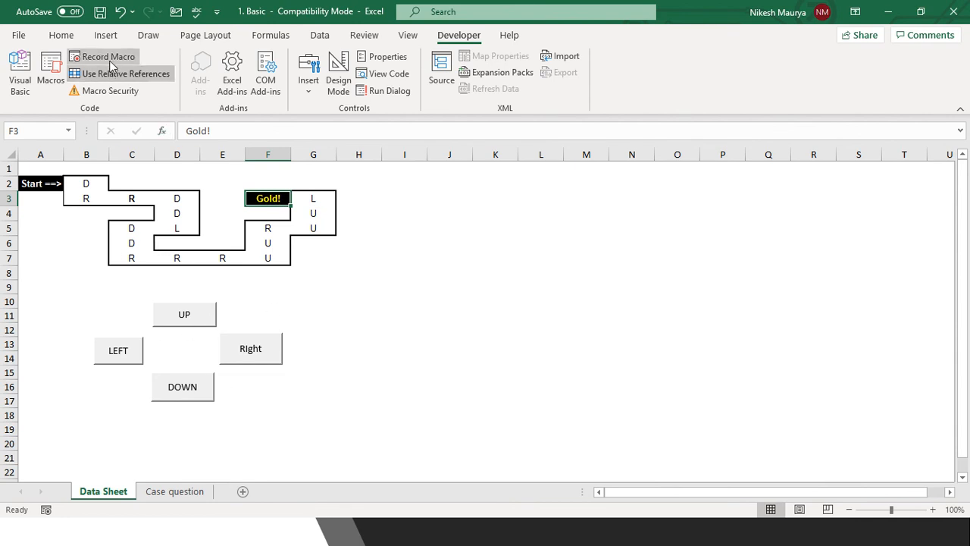
{"action": "left_click", "coordinate": [39, 303]}
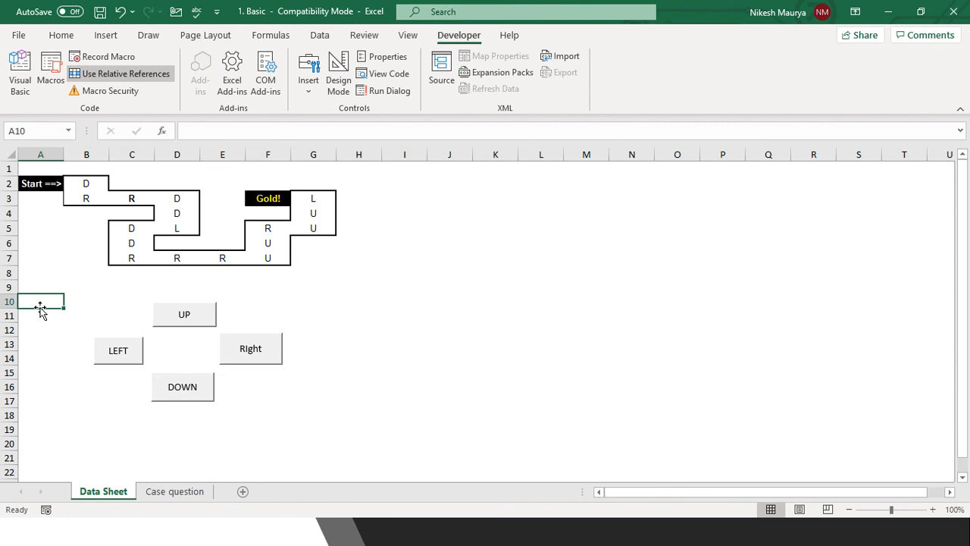
{"action": "left_click", "coordinate": [102, 60]}
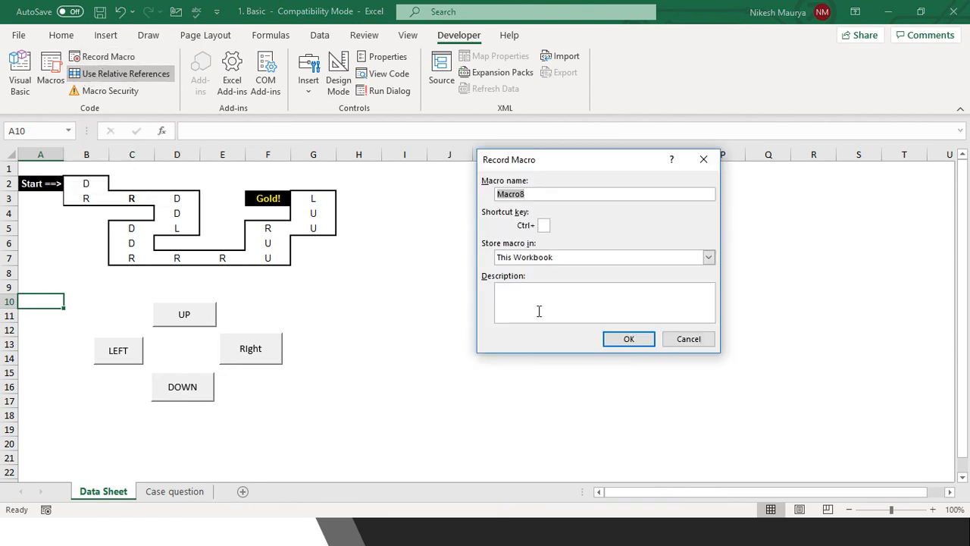
{"action": "left_click", "coordinate": [686, 338]}
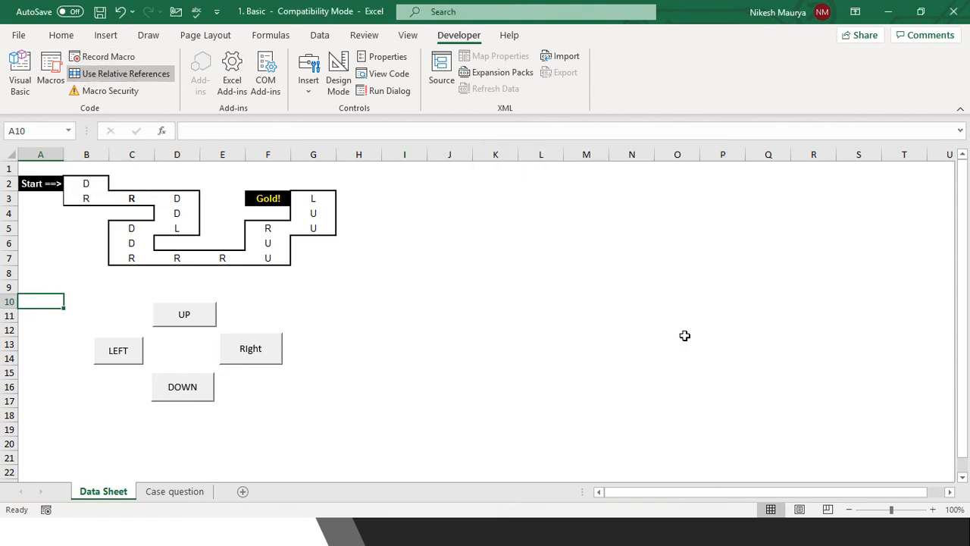
Turn off relative references, select cell A8 and start recording a macro named CHEAT with the shortcut Ctrl+Shift+C in This Workbook.
{"action": "left_click", "coordinate": [124, 74]}
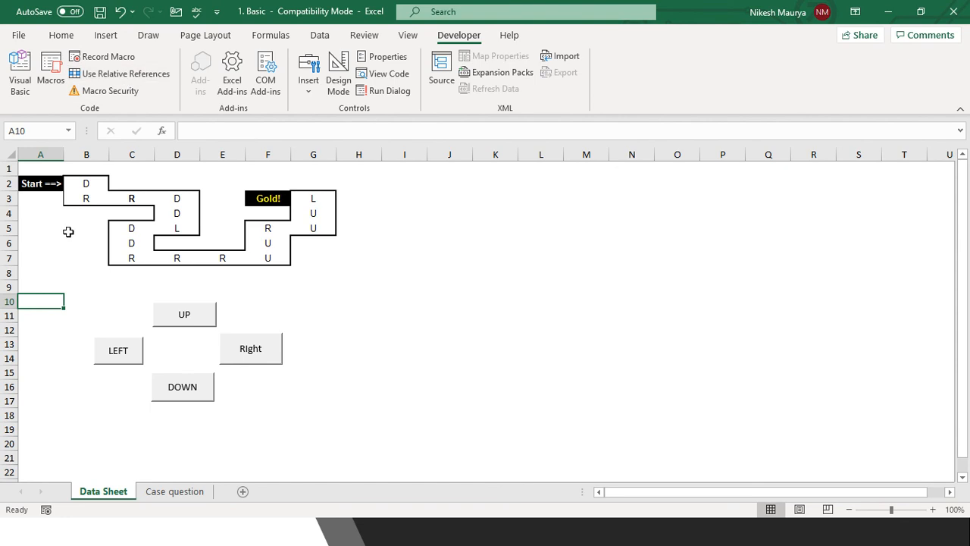
{"action": "left_click", "coordinate": [53, 272]}
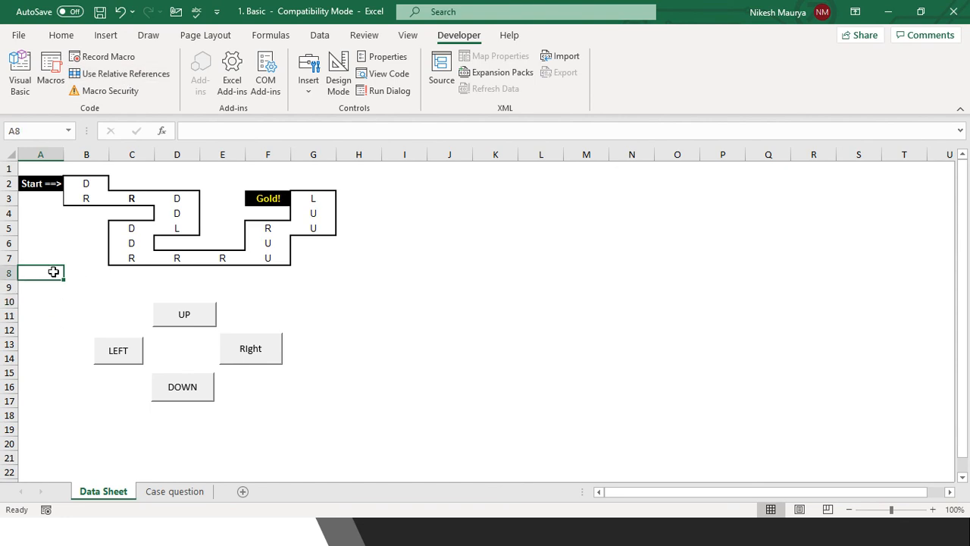
{"action": "left_click", "coordinate": [99, 62]}
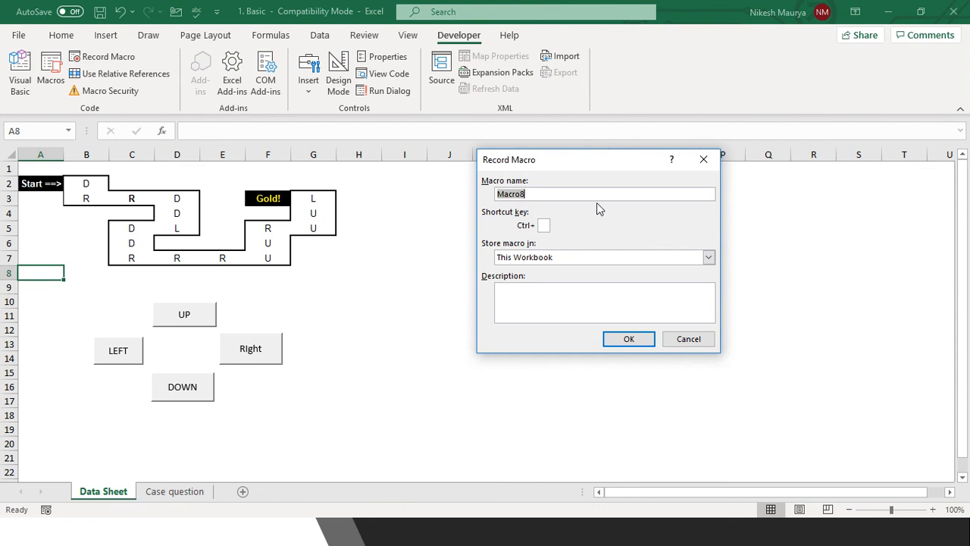
{"action": "type", "text": "cHEAT"}
{"action": "key", "text": "Left"}
{"action": "key", "text": "Left"}
{"action": "key", "text": "Left"}
{"action": "key", "text": "Left"}
{"action": "key", "text": "BackSpace"}
{"action": "type", "text": "CC"}
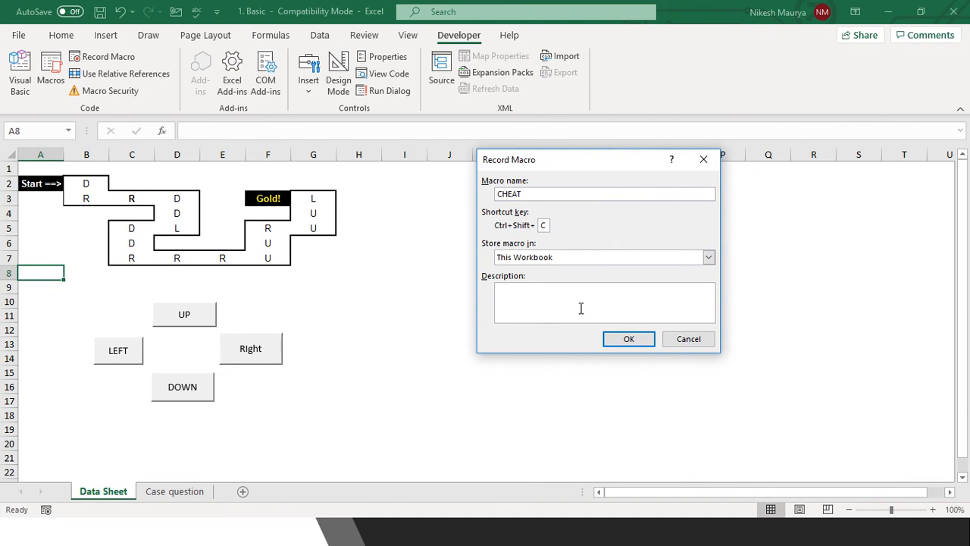
{"action": "key", "text": "BackSpace"}
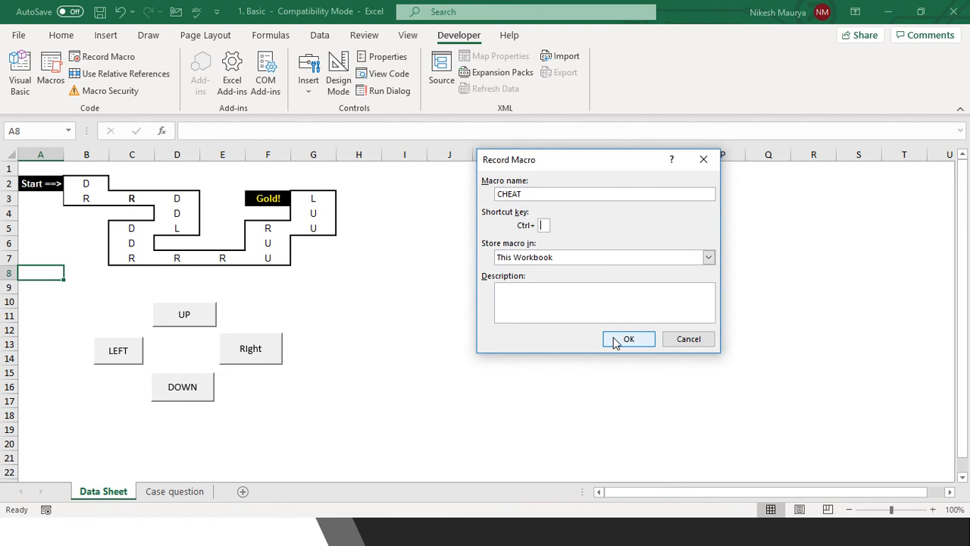
{"action": "type", "text": "C"}
{"action": "left_click", "coordinate": [618, 341]}
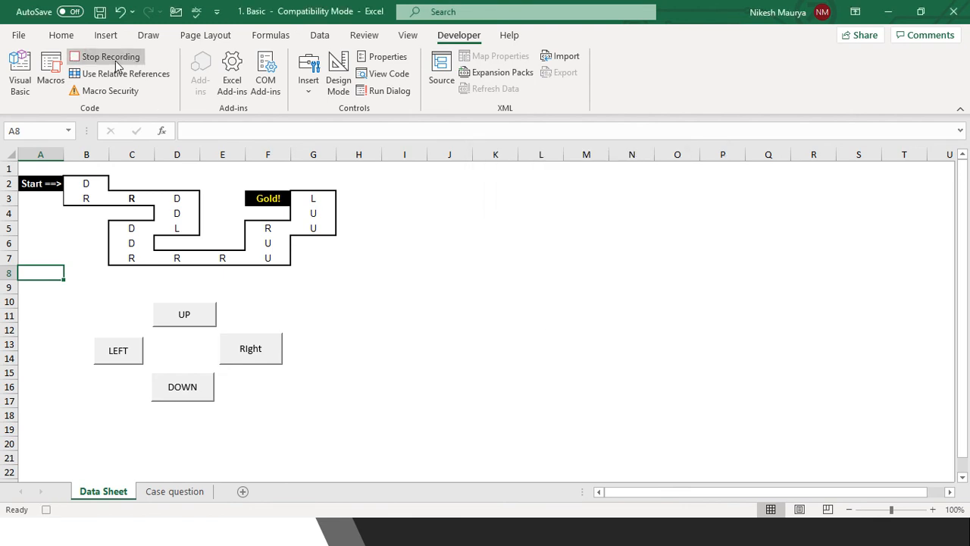
Record the selection of the Gold! cell F3, stop recording, and test the CHEAT macro from cell O14 using its shortcut.
{"action": "left_click", "coordinate": [259, 198]}
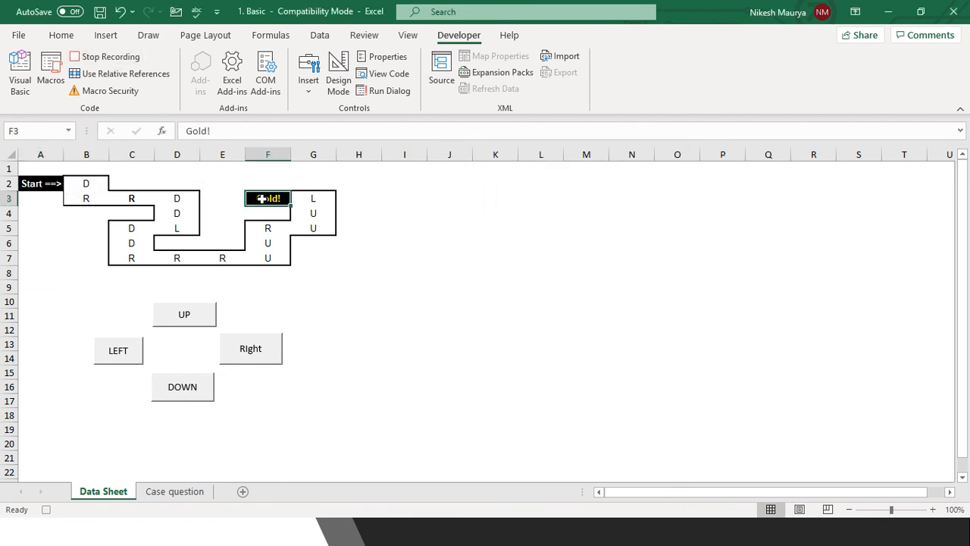
{"action": "left_click", "coordinate": [95, 56]}
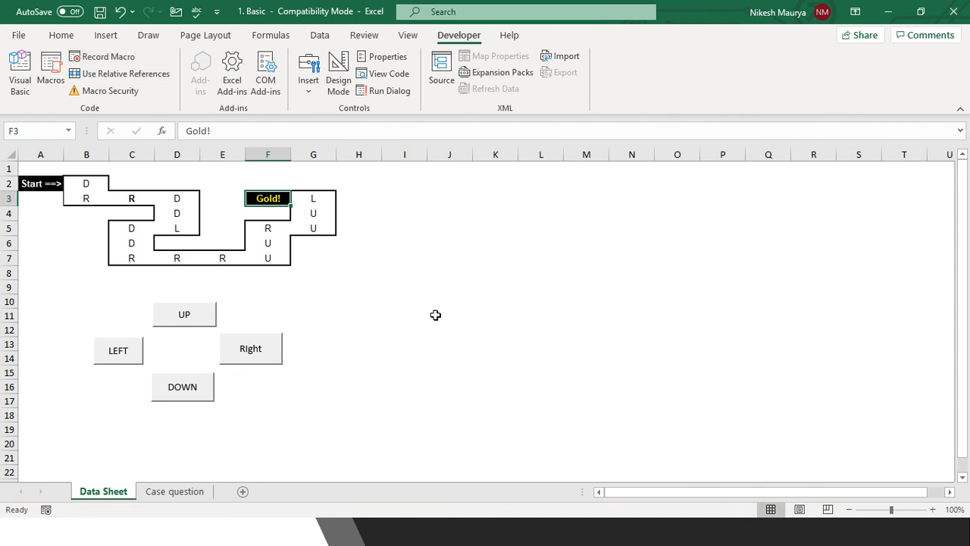
{"action": "left_click", "coordinate": [656, 355]}
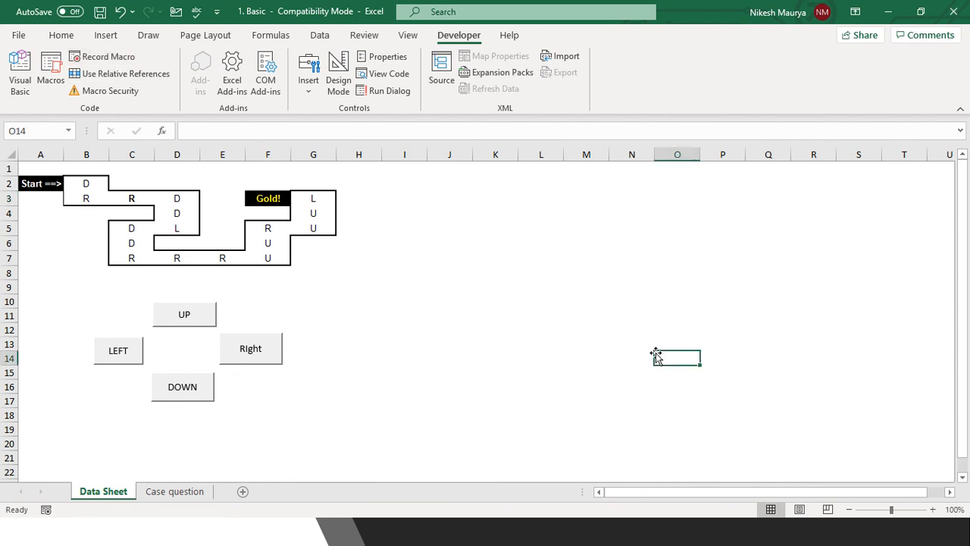
{"action": "key", "text": "ctrl+q"}
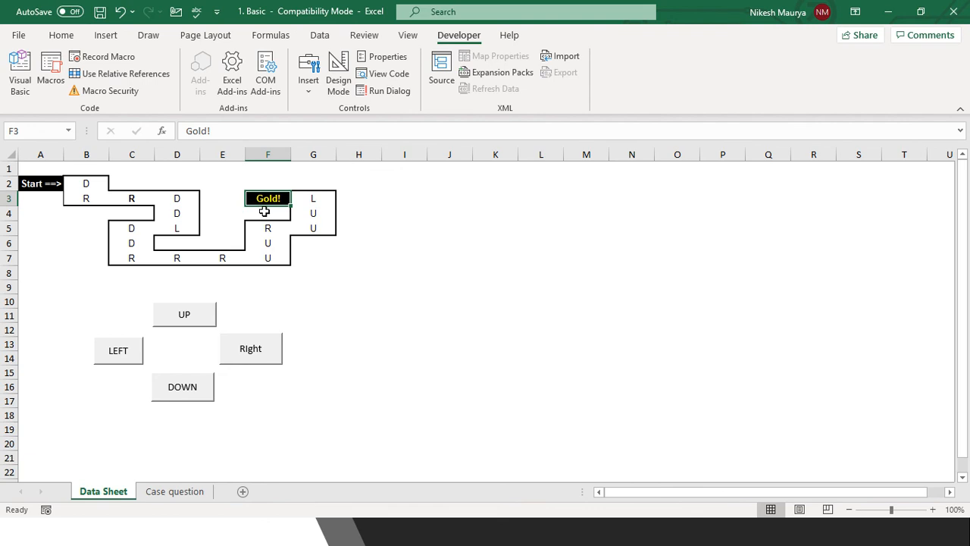
Draw a form-control button in the gap between the four direction buttons and assign the CHEAT macro to it.
{"action": "left_click", "coordinate": [307, 97]}
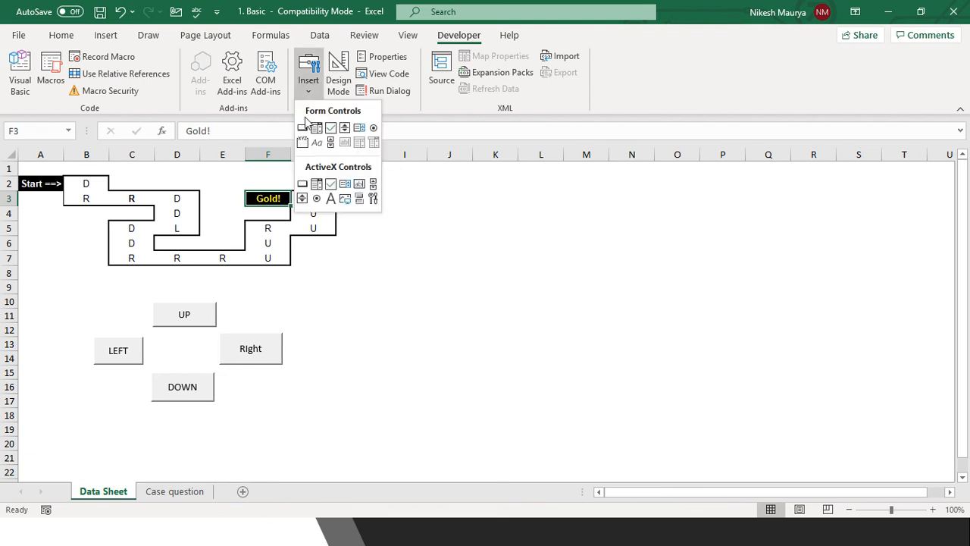
{"action": "left_click", "coordinate": [304, 127]}
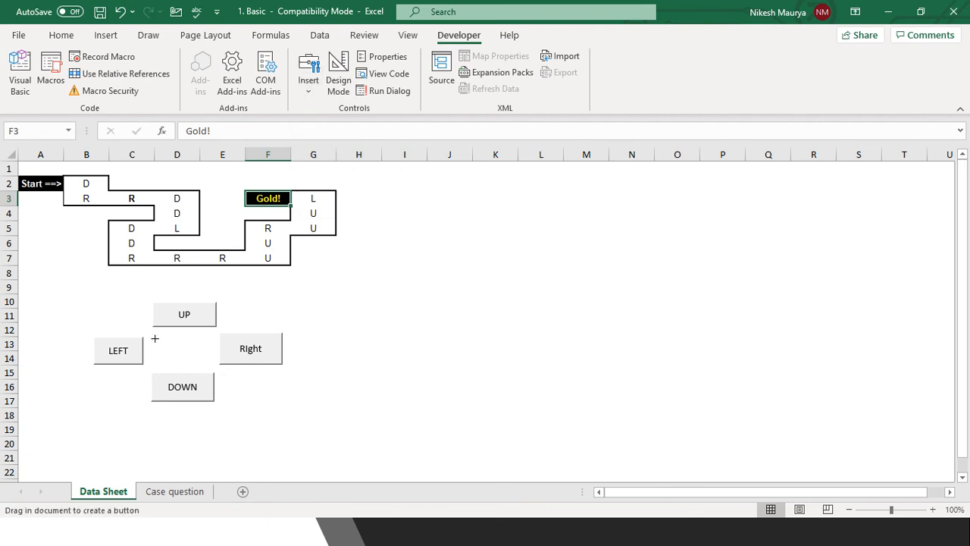
{"action": "left_click_drag", "start_coordinate": [154, 338], "coordinate": [213, 368]}
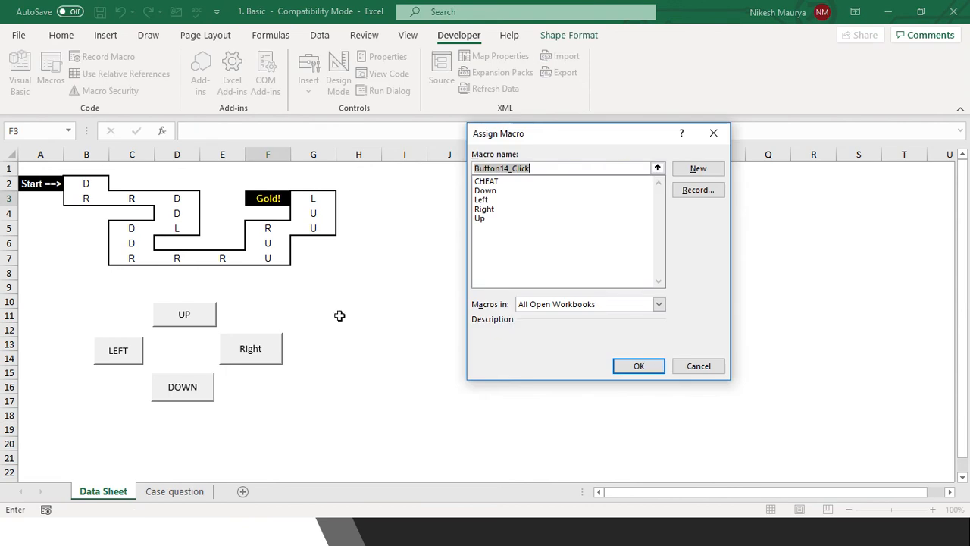
{"action": "left_click", "coordinate": [499, 181]}
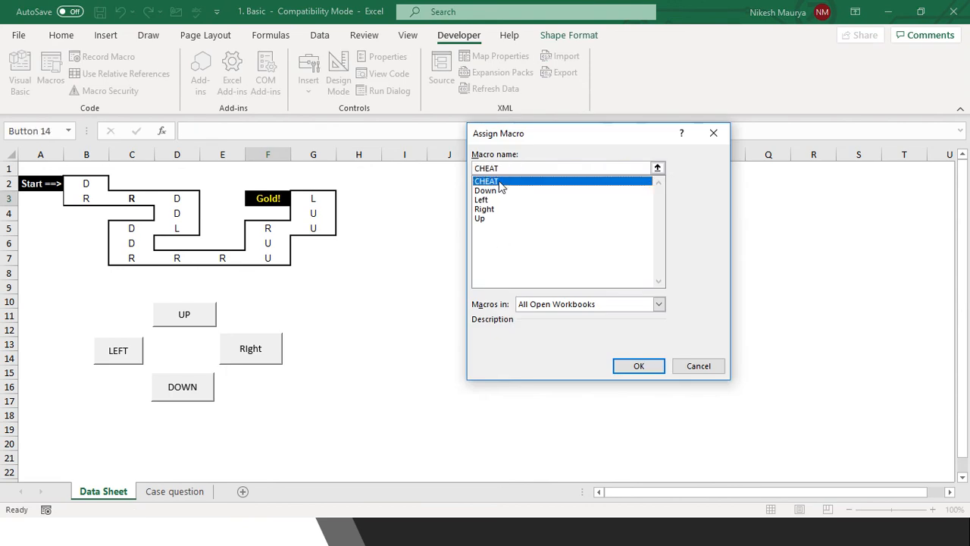
{"action": "left_click", "coordinate": [638, 366]}
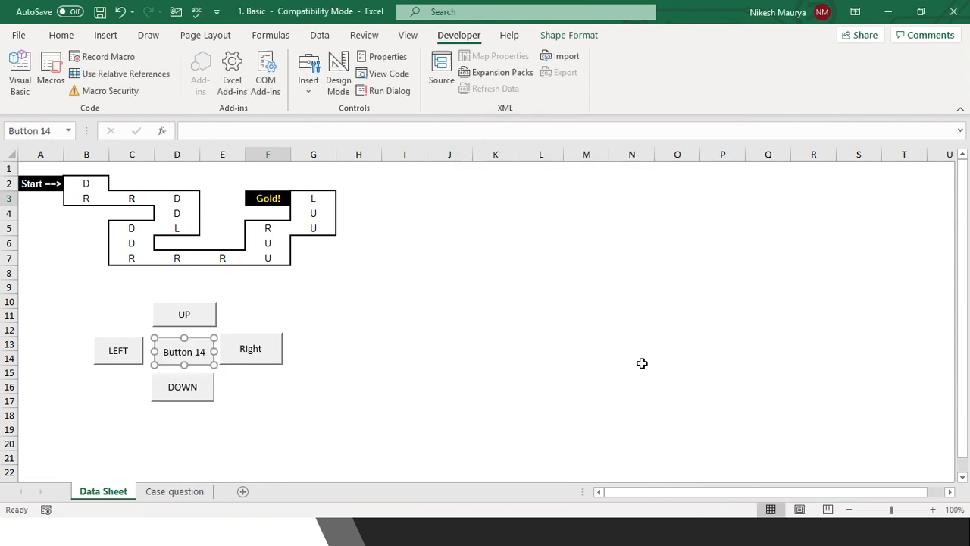
Replace the new middle button's caption with Cheat and deselect it by selecting cell H15.
{"action": "left_click", "coordinate": [177, 353]}
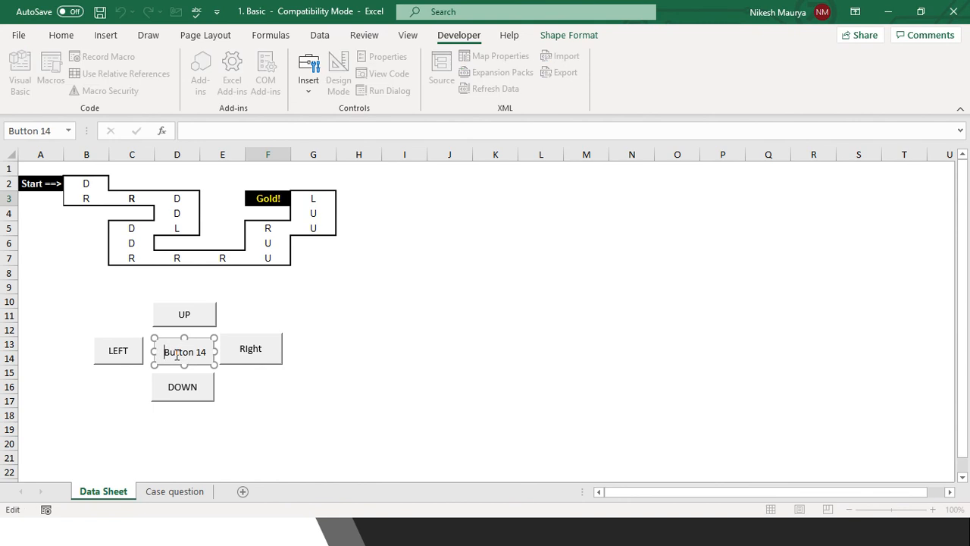
{"action": "type", "text": "Cheat"}
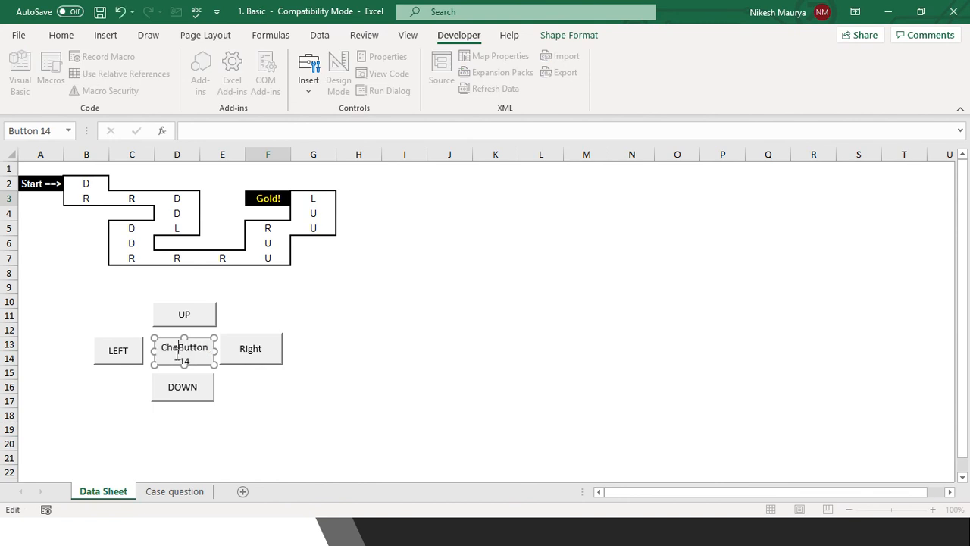
{"action": "key", "text": "Delete"}
{"action": "key", "text": "Delete"}
{"action": "key", "text": "Delete"}
{"action": "key", "text": "Delete"}
{"action": "key", "text": "Delete"}
{"action": "key", "text": "Delete"}
{"action": "key", "text": "Delete"}
{"action": "key", "text": "Delete"}
{"action": "key", "text": "Delete"}
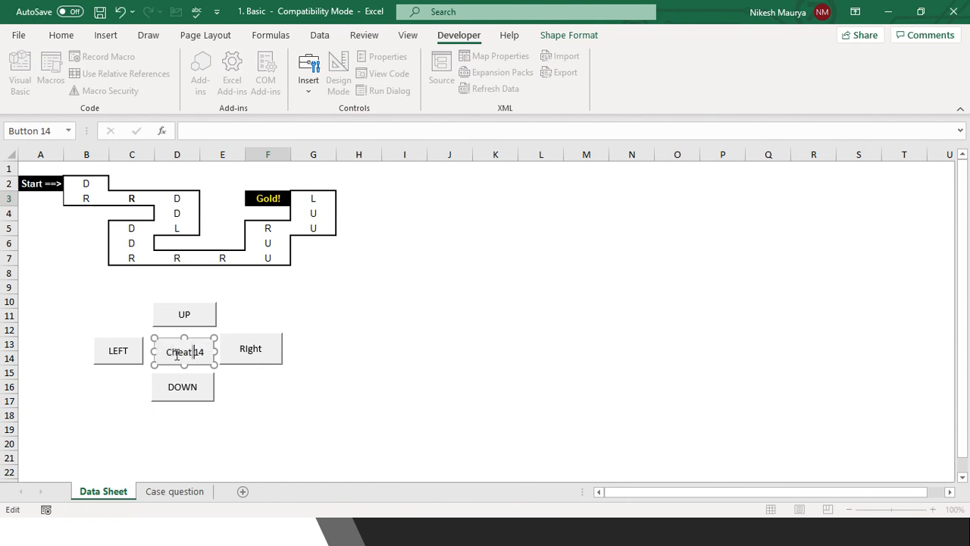
{"action": "left_click", "coordinate": [344, 370]}
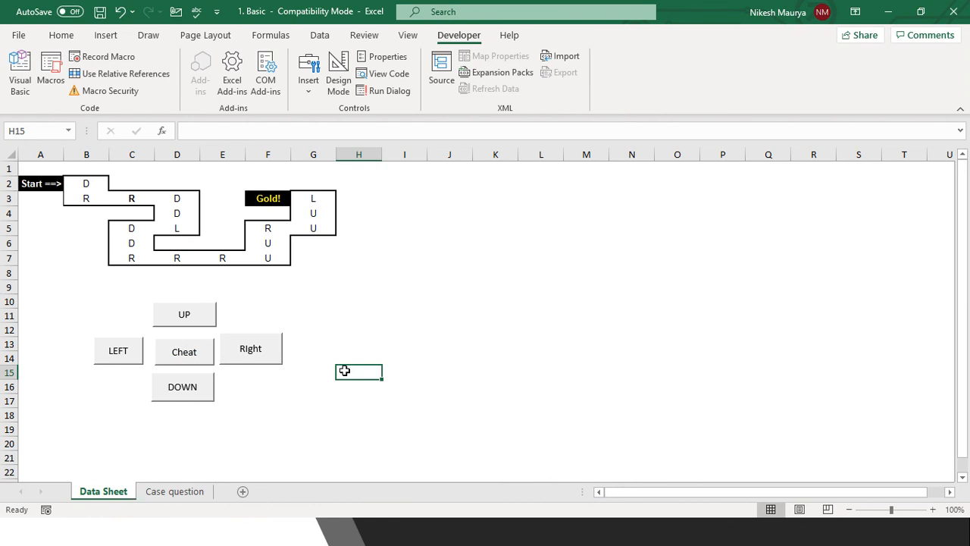
Select cell O5 away from the path and run the Cheat button to jump to the Gold! cell.
{"action": "left_click", "coordinate": [587, 254]}
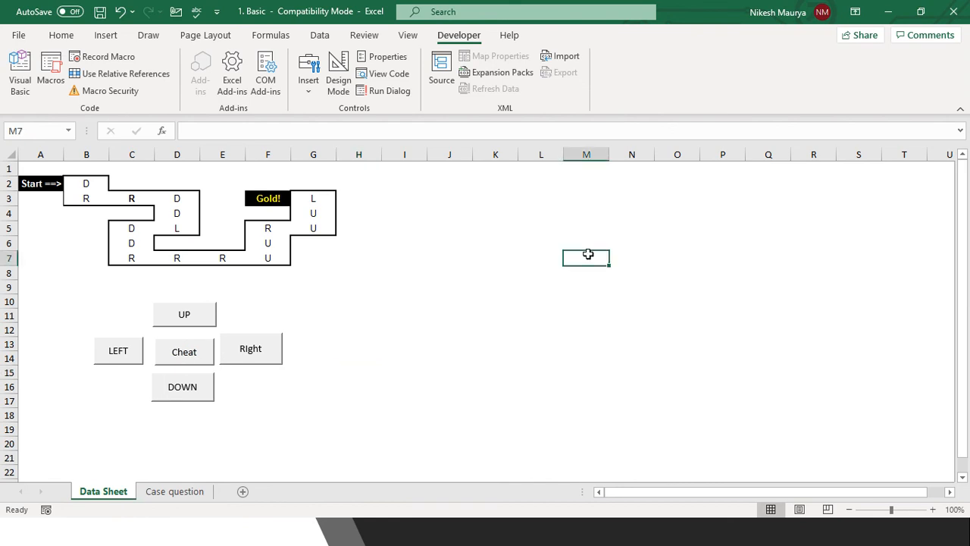
{"action": "left_click", "coordinate": [675, 233]}
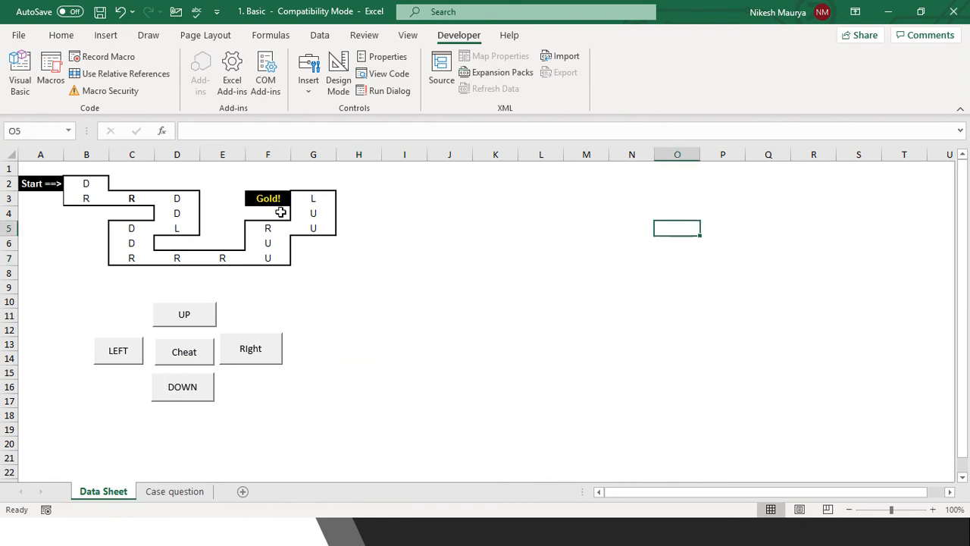
{"action": "left_click", "coordinate": [189, 356]}
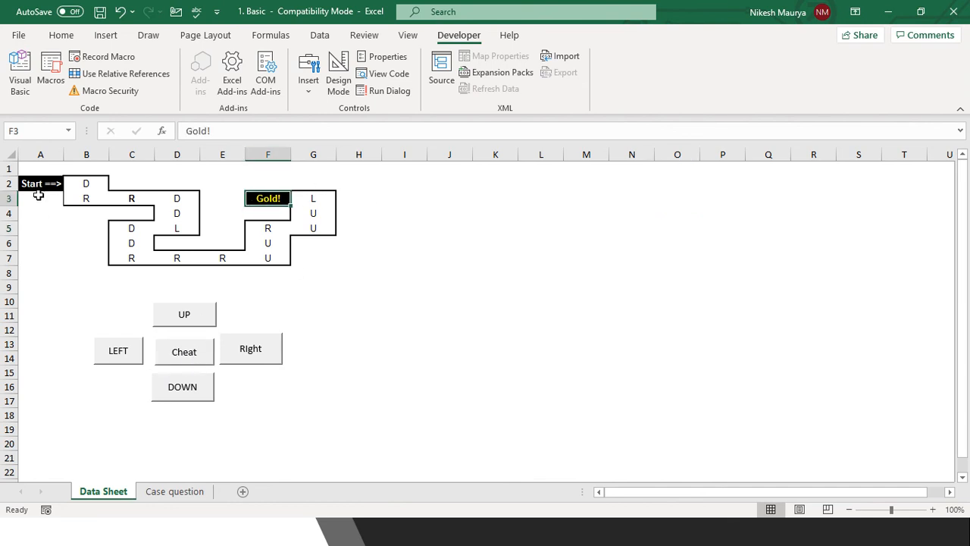
Trace the path backwards from Gold! with the RIght, DOWN and LEFT buttons to reach cell C7.
{"action": "left_click", "coordinate": [252, 353]}
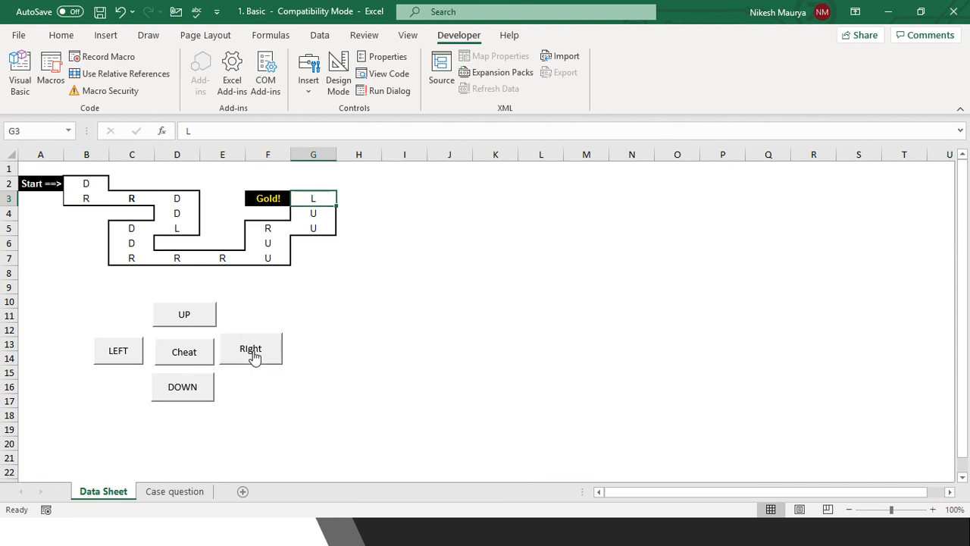
{"action": "left_click", "coordinate": [182, 390]}
{"action": "left_click", "coordinate": [182, 386]}
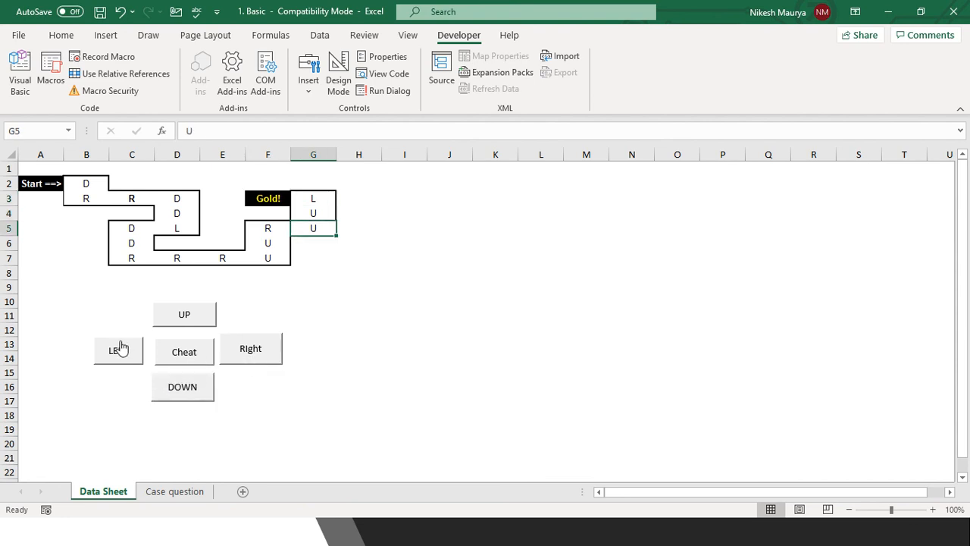
{"action": "left_click", "coordinate": [118, 348]}
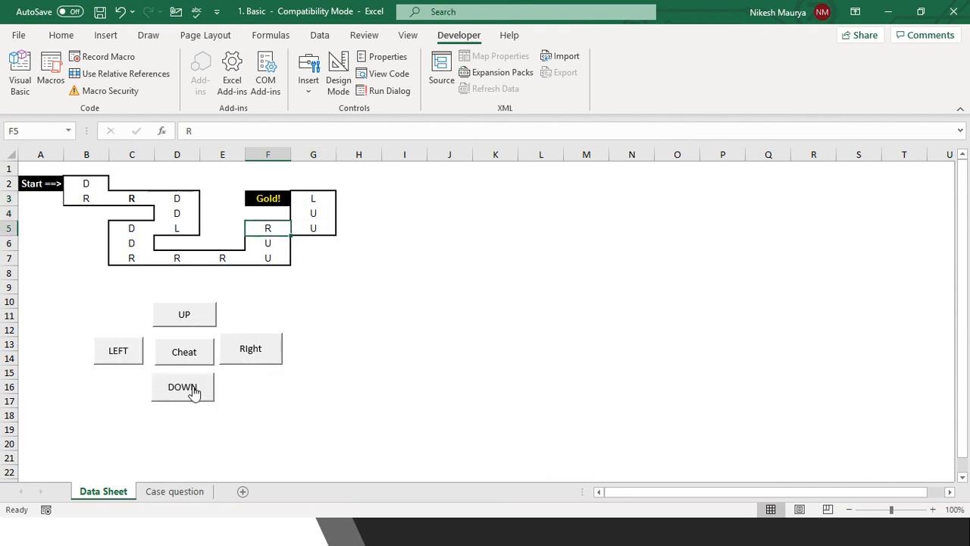
{"action": "left_click", "coordinate": [194, 390]}
{"action": "left_click", "coordinate": [194, 389]}
{"action": "left_click", "coordinate": [113, 361]}
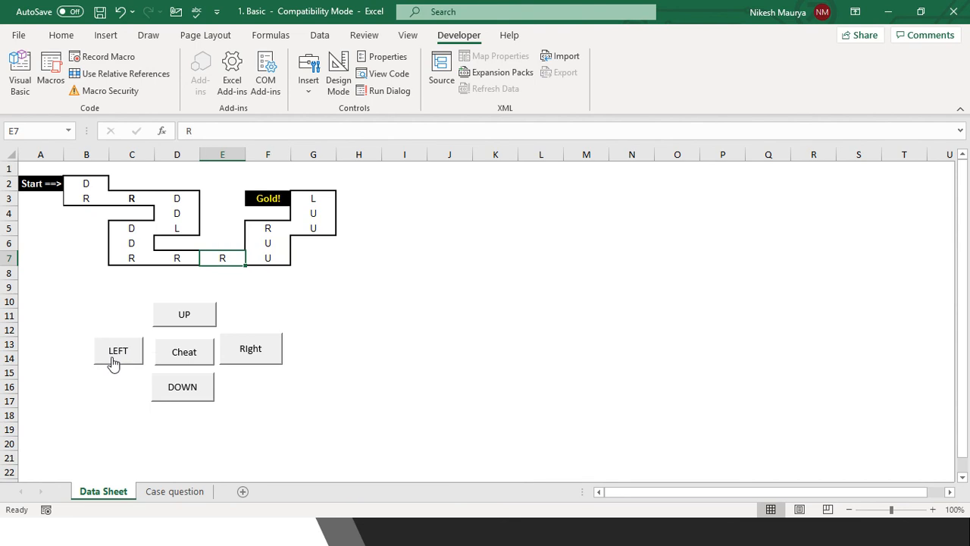
{"action": "left_click", "coordinate": [113, 362]}
{"action": "left_click", "coordinate": [113, 362]}
{"action": "left_click", "coordinate": [113, 363]}
{"action": "left_click", "coordinate": [260, 349]}
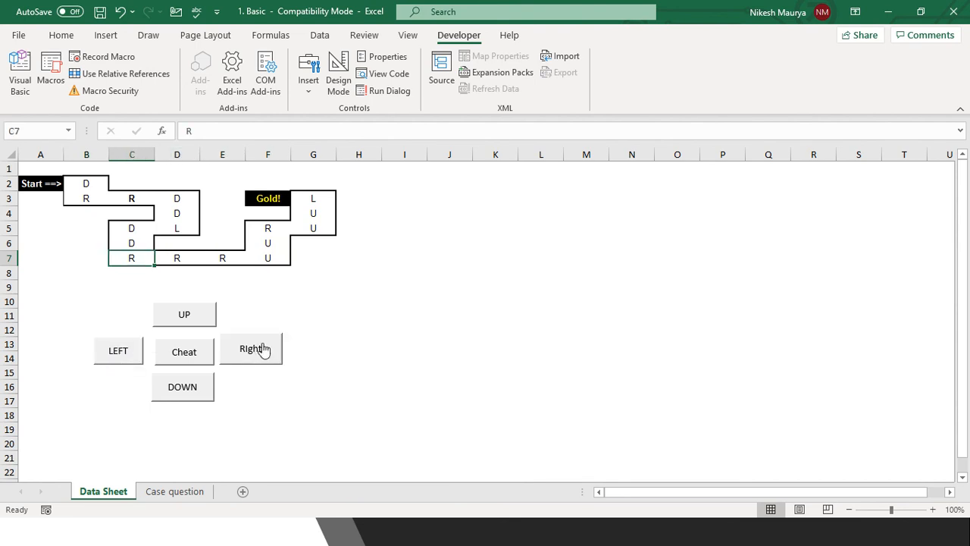
Continue backwards from C7 with the UP, RIght and LEFT buttons to return to the Start cell A2.
{"action": "left_click", "coordinate": [180, 329]}
{"action": "left_click", "coordinate": [180, 329]}
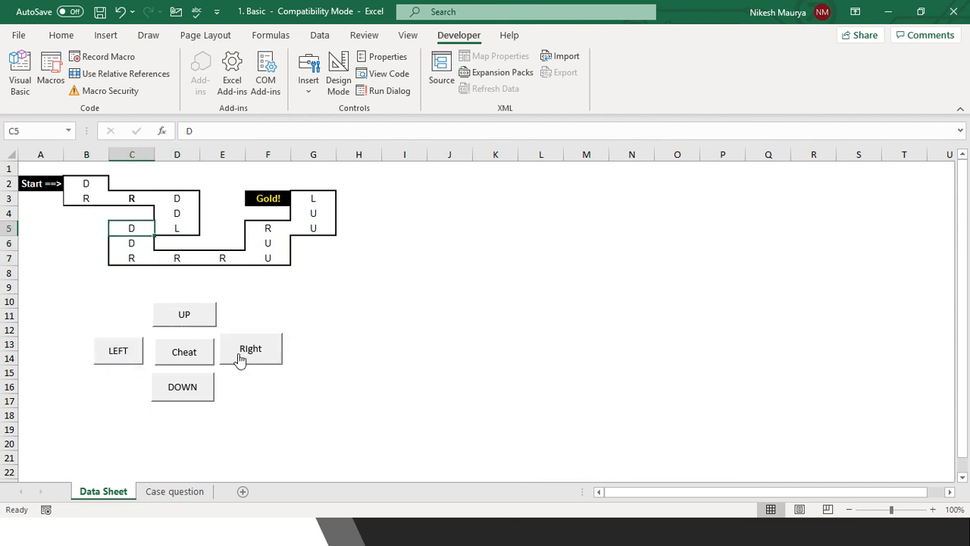
{"action": "left_click", "coordinate": [243, 355]}
{"action": "left_click", "coordinate": [188, 319]}
{"action": "left_click", "coordinate": [189, 319]}
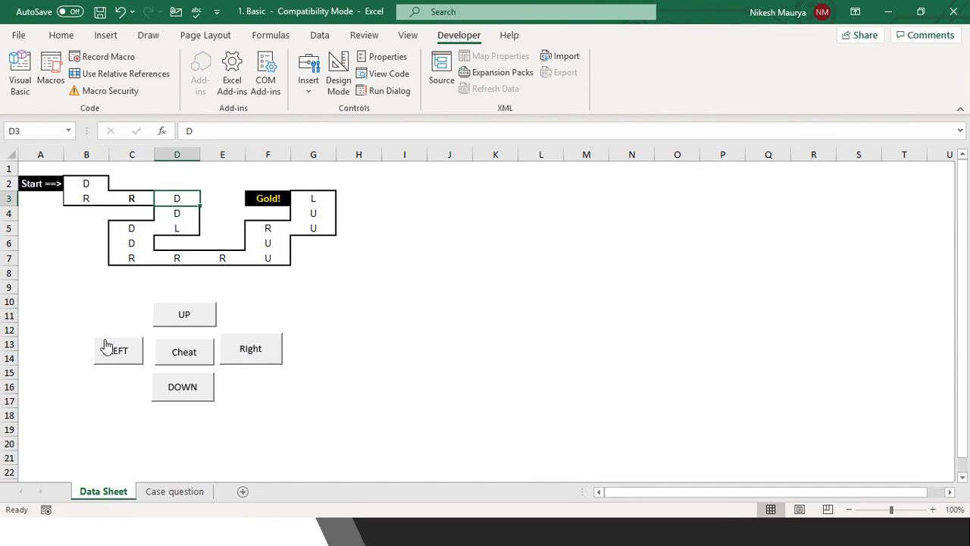
{"action": "left_click", "coordinate": [125, 358]}
{"action": "left_click", "coordinate": [126, 359]}
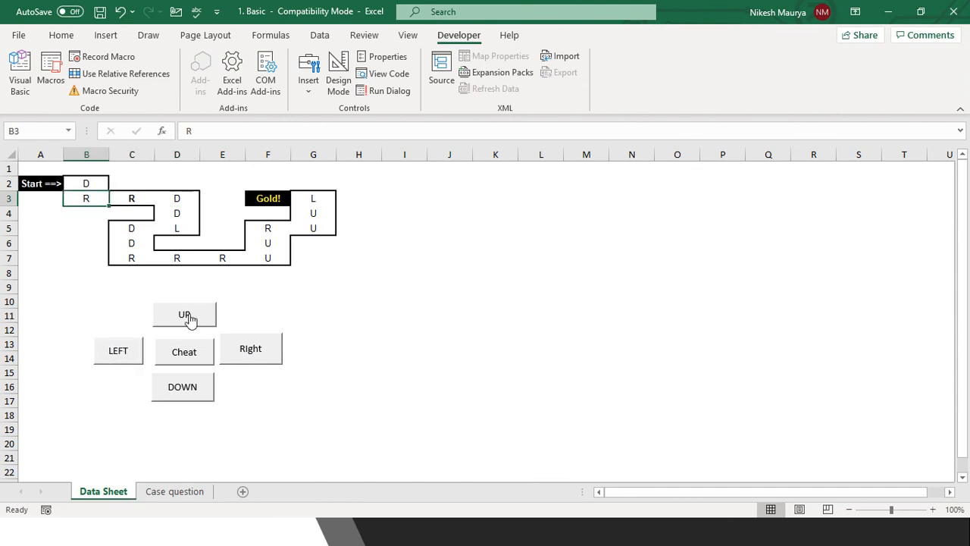
{"action": "left_click", "coordinate": [189, 318]}
{"action": "left_click", "coordinate": [123, 353]}
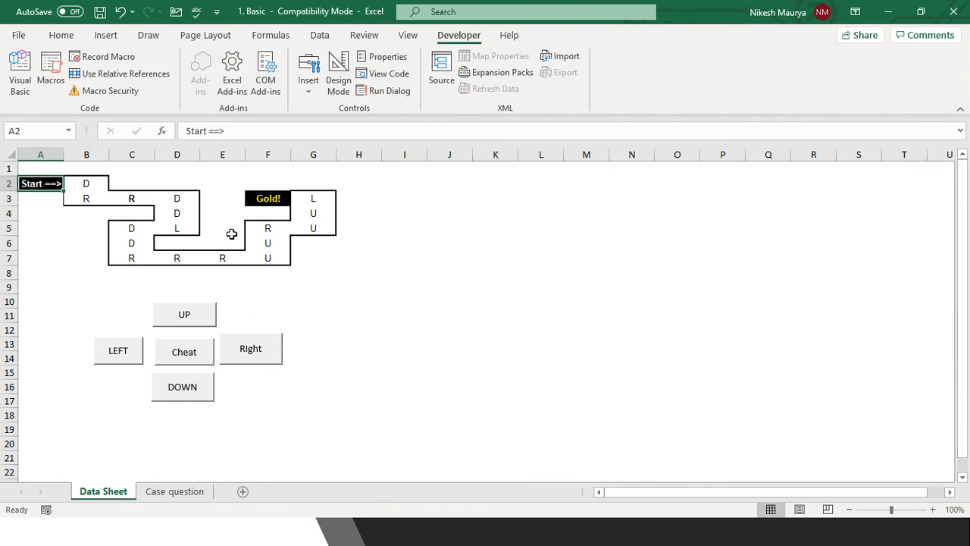
Step into the CHEAT macro and compare its absolute cell reference with the relative offsets in the Right, Down, Left and Up macros.
{"action": "left_click", "coordinate": [52, 70]}
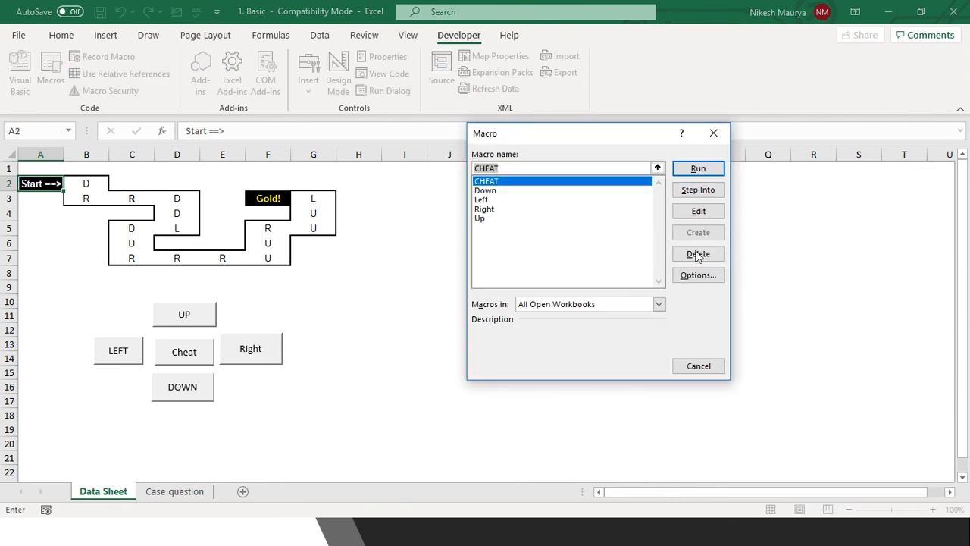
{"action": "left_click", "coordinate": [698, 189]}
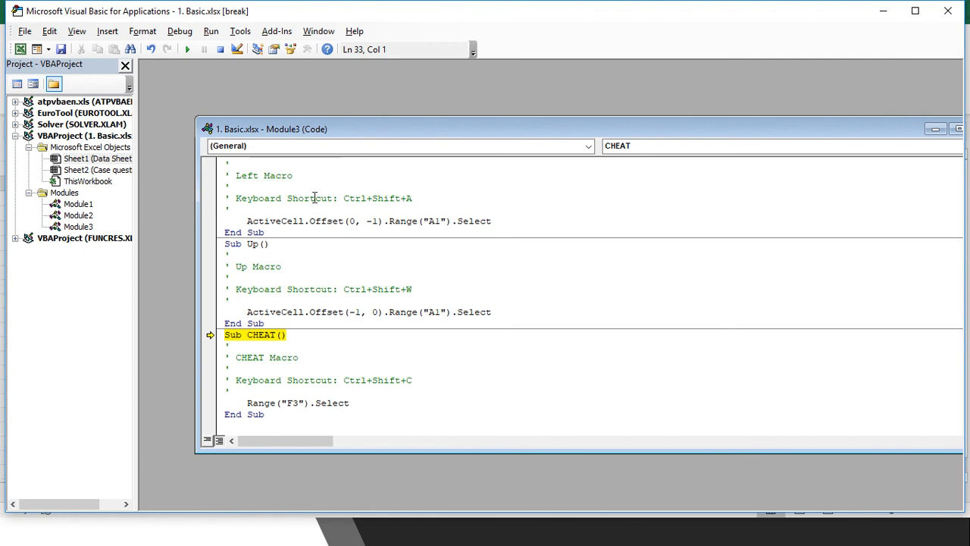
{"action": "scroll", "coordinate": [357, 279], "scroll_direction": "up", "scroll_amount": 6}
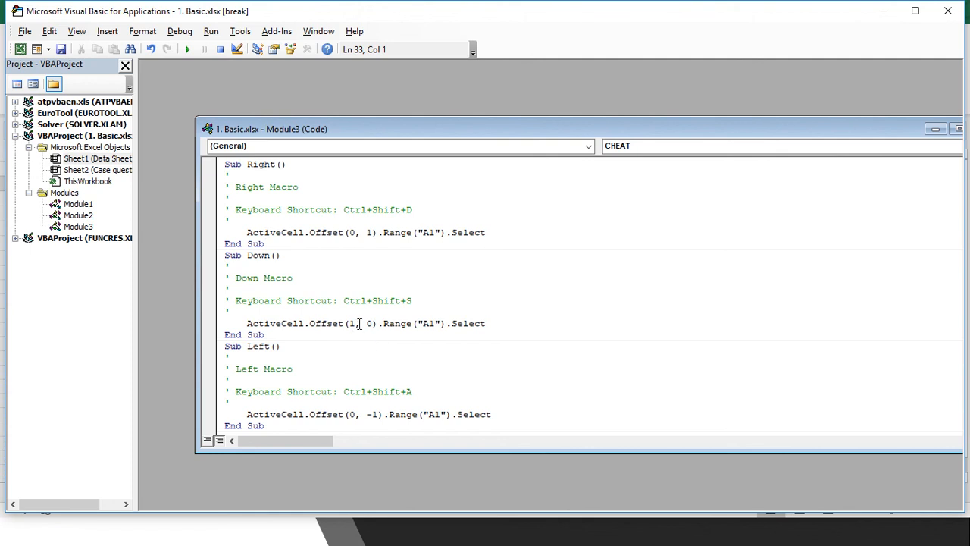
{"action": "scroll", "coordinate": [359, 326], "scroll_direction": "down", "scroll_amount": 1}
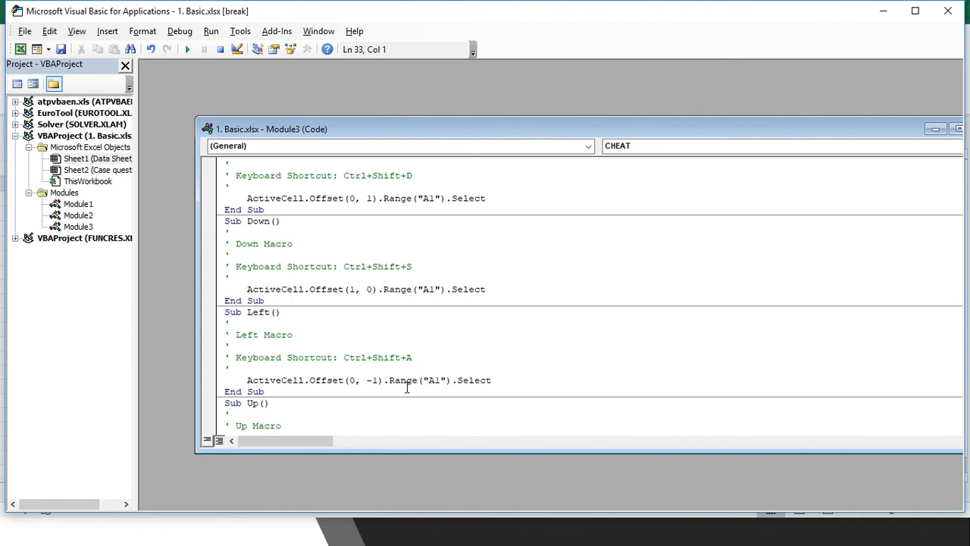
{"action": "scroll", "coordinate": [398, 383], "scroll_direction": "down", "scroll_amount": 3}
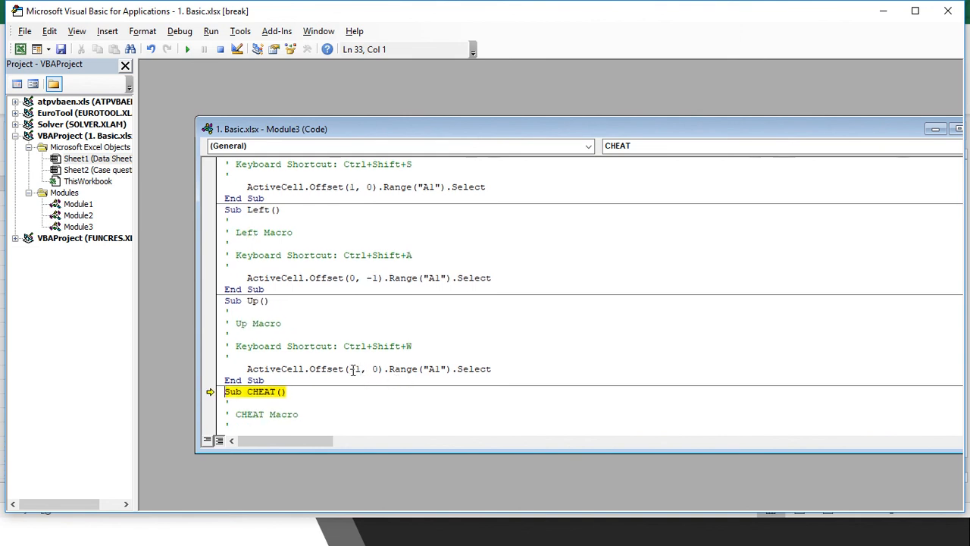
{"action": "scroll", "coordinate": [359, 375], "scroll_direction": "down", "scroll_amount": 2}
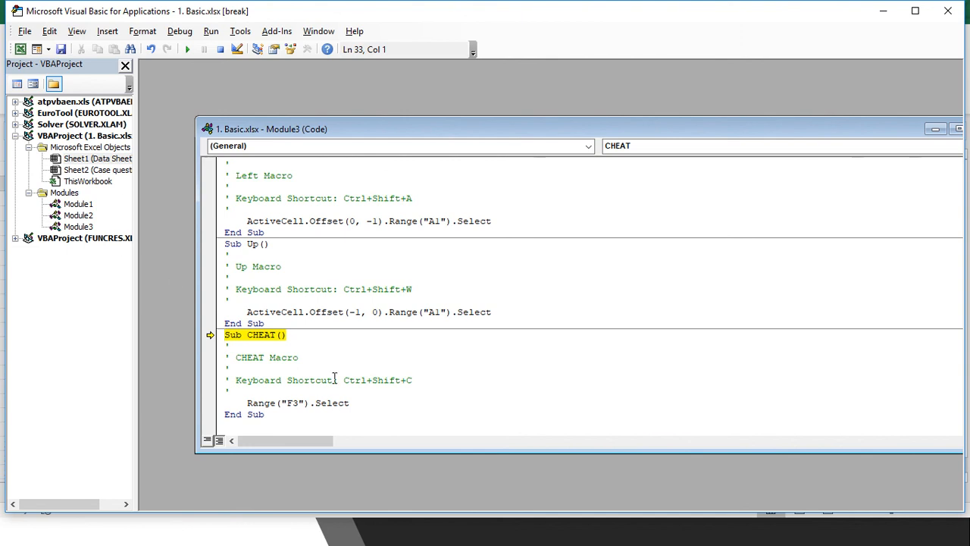
{"action": "scroll", "coordinate": [422, 255], "scroll_direction": "up", "scroll_amount": 6}
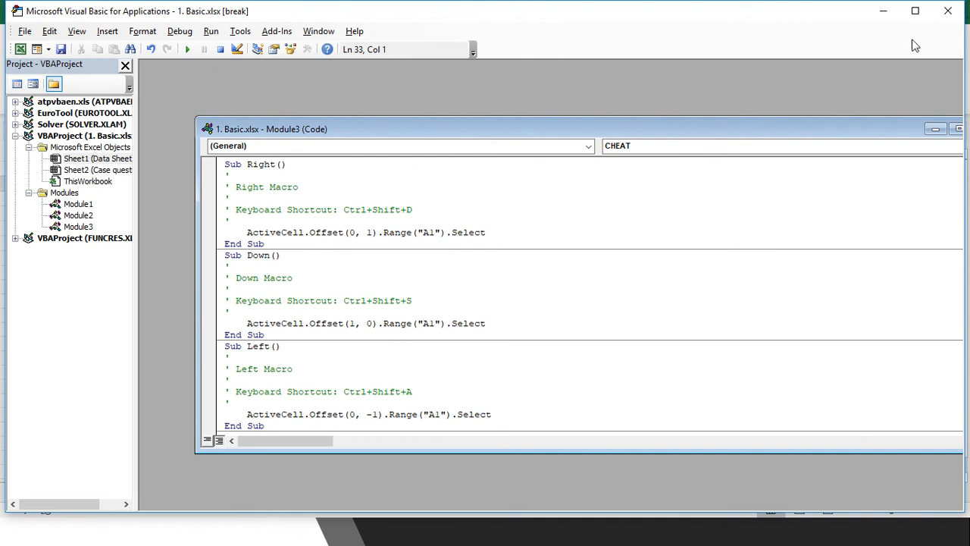
Keep the debugger running, close the project explorer and the Module3 code window, and minimise the Visual Basic editor.
{"action": "left_click", "coordinate": [946, 16]}
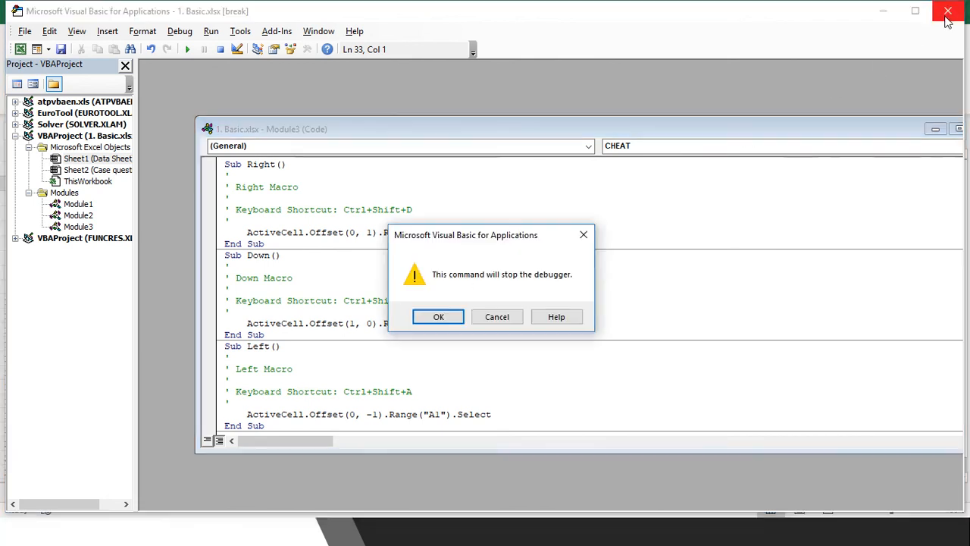
{"action": "left_click", "coordinate": [499, 318]}
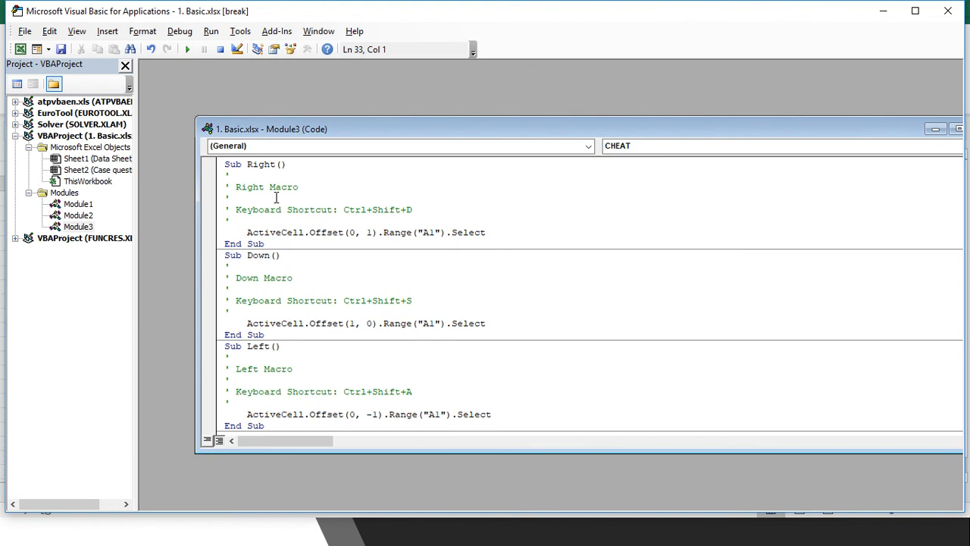
{"action": "left_click", "coordinate": [125, 65]}
{"action": "left_click", "coordinate": [851, 129]}
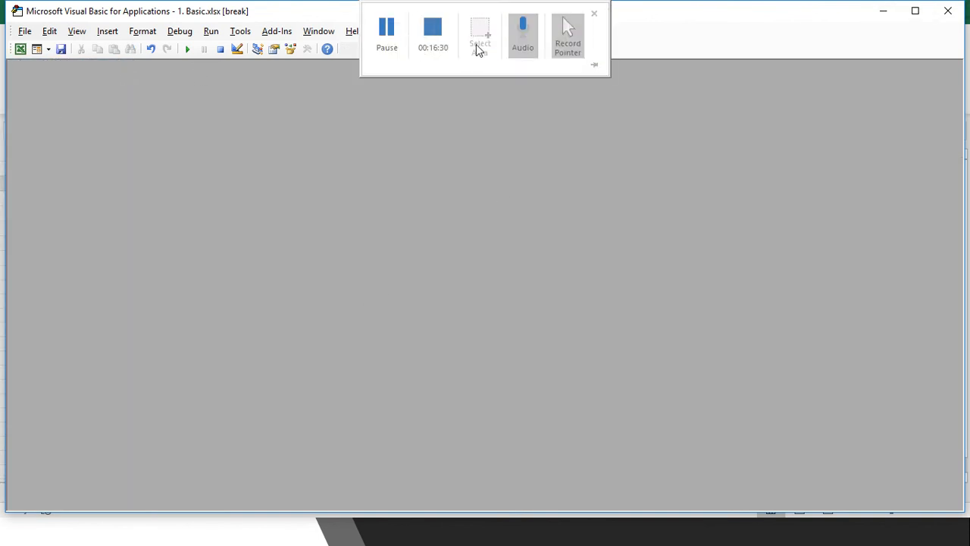
{"action": "left_click", "coordinate": [884, 18]}
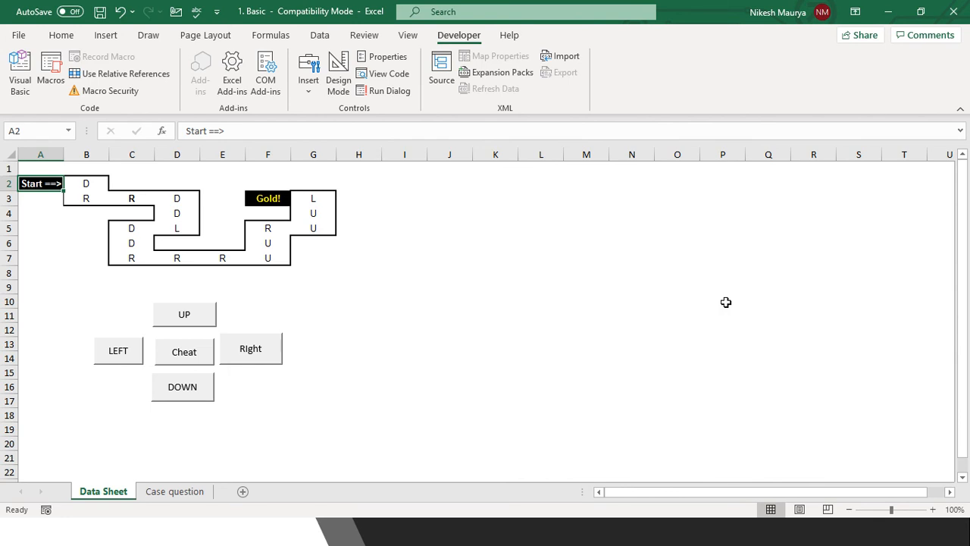
Minimise the workbook, end the slide show in PowerPoint and go to the blank slide 3.
{"action": "left_click", "coordinate": [888, 12]}
{"action": "key", "text": "Escape"}
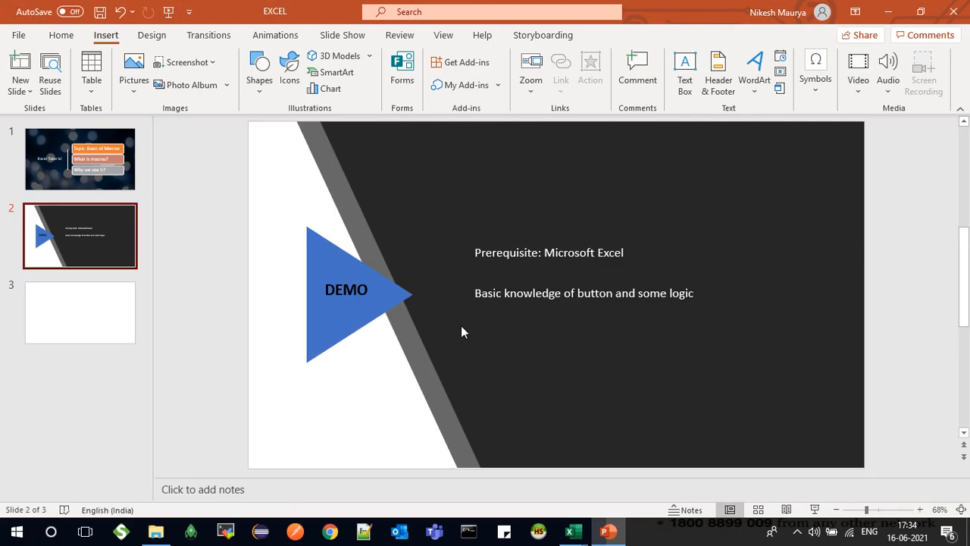
{"action": "left_click", "coordinate": [97, 325]}
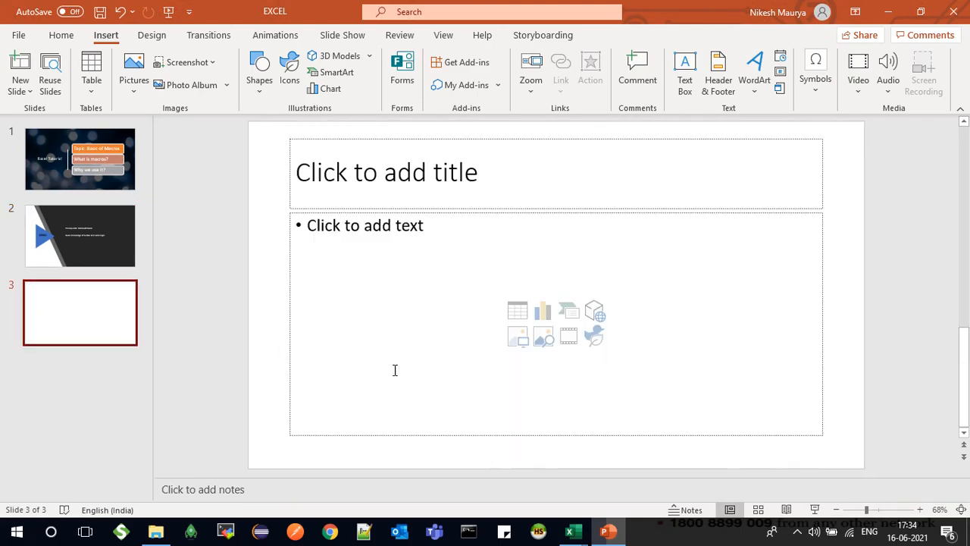